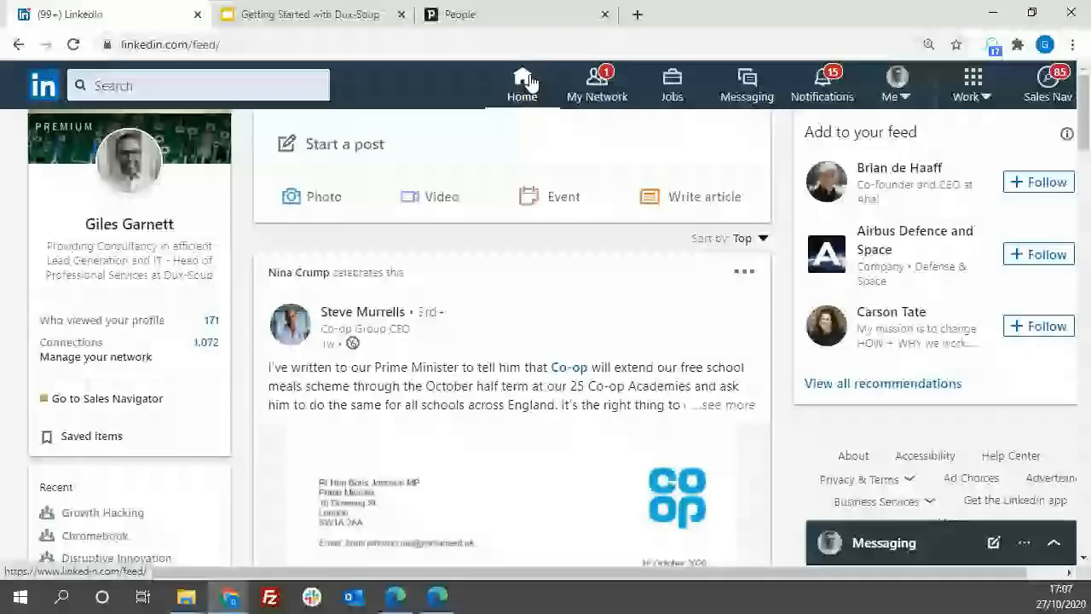
Step: Search LinkedIn for "it director", restrict the results to people and reload the results page
left_click(238, 86)
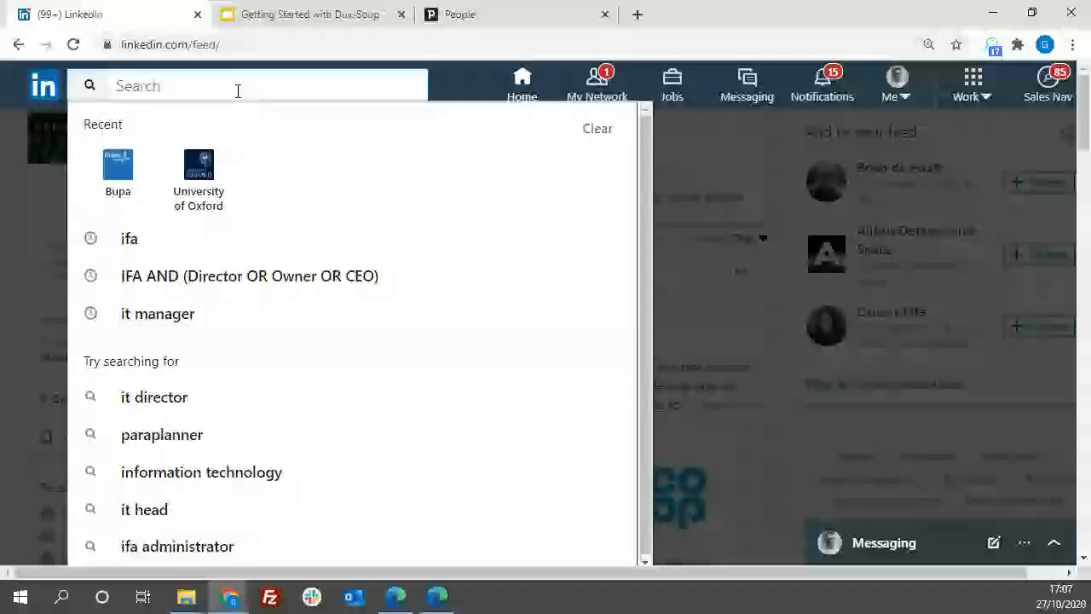
left_click(155, 397)
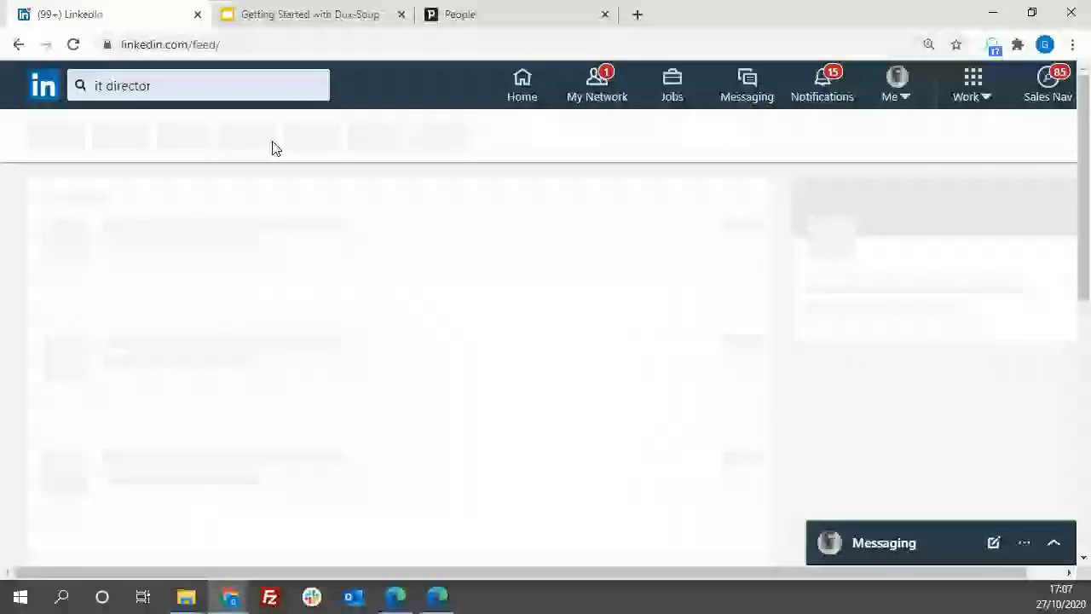
left_click(41, 145)
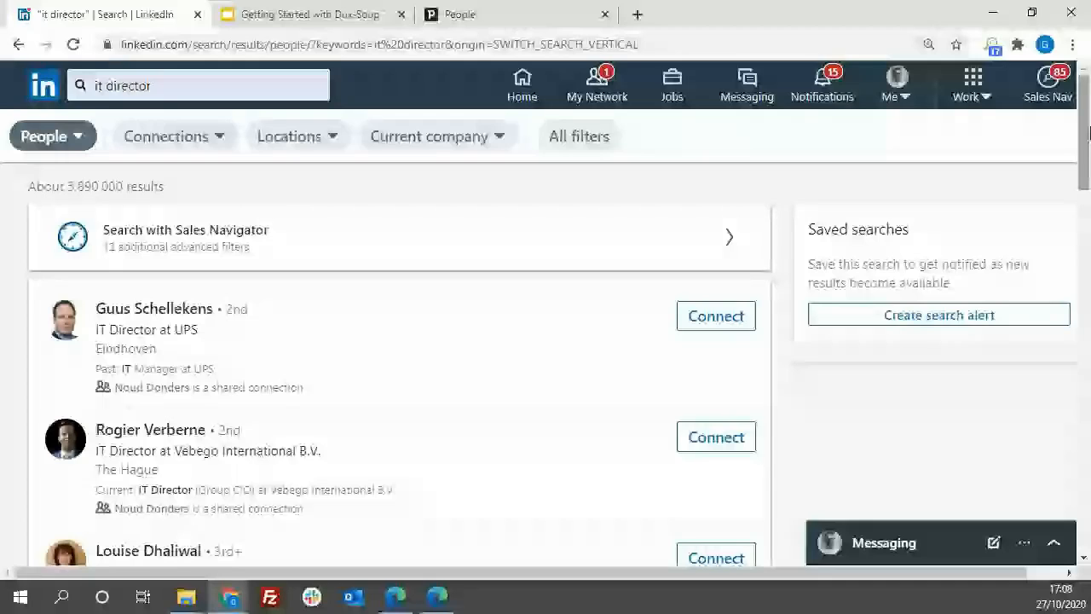
left_click_drag(1085, 132, 1082, 328)
left_click(326, 44)
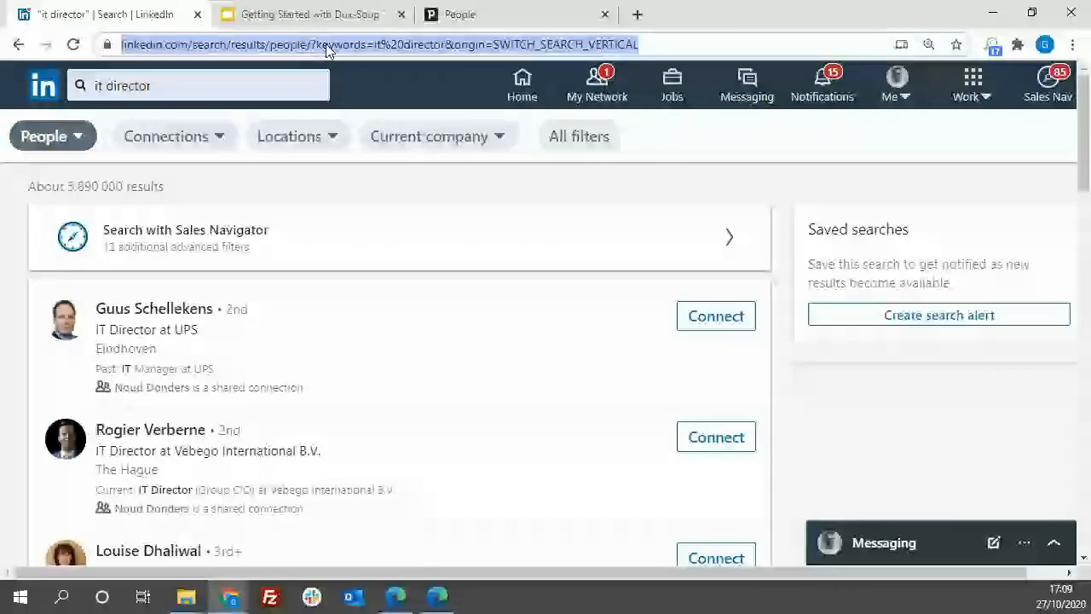
key("Return")
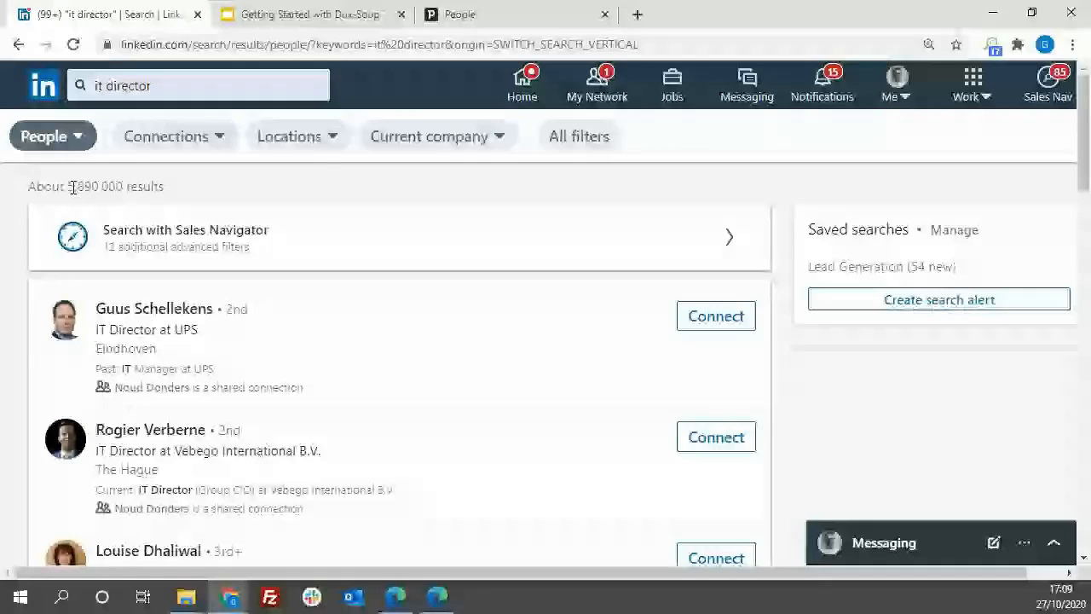
Step: Filter the people results to 2nd-degree connections in the Netherlands and look through the first results page down to its page numbers
left_click(52, 230)
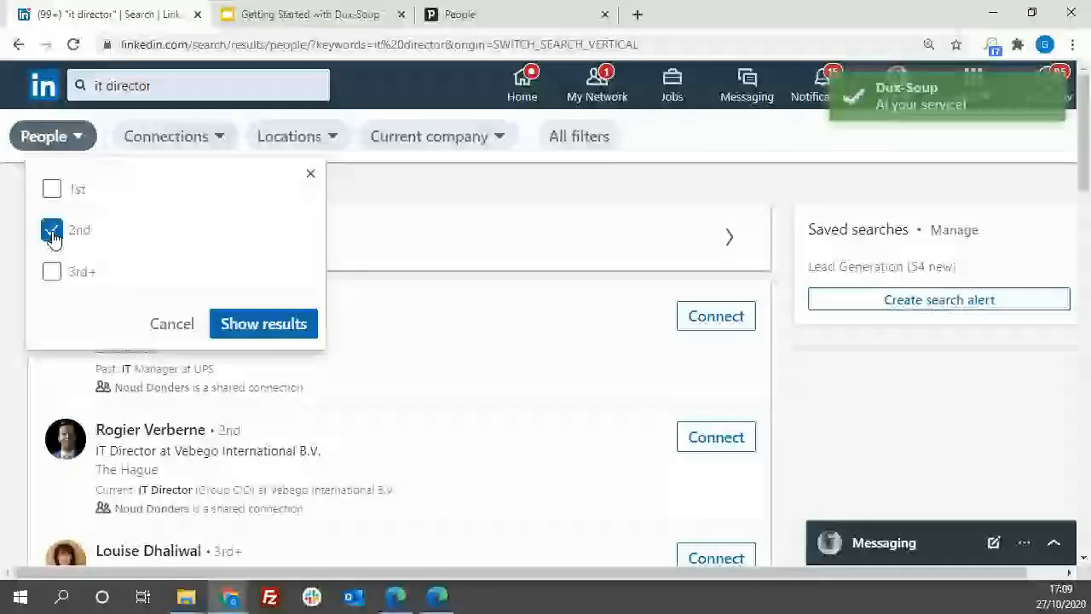
left_click(260, 326)
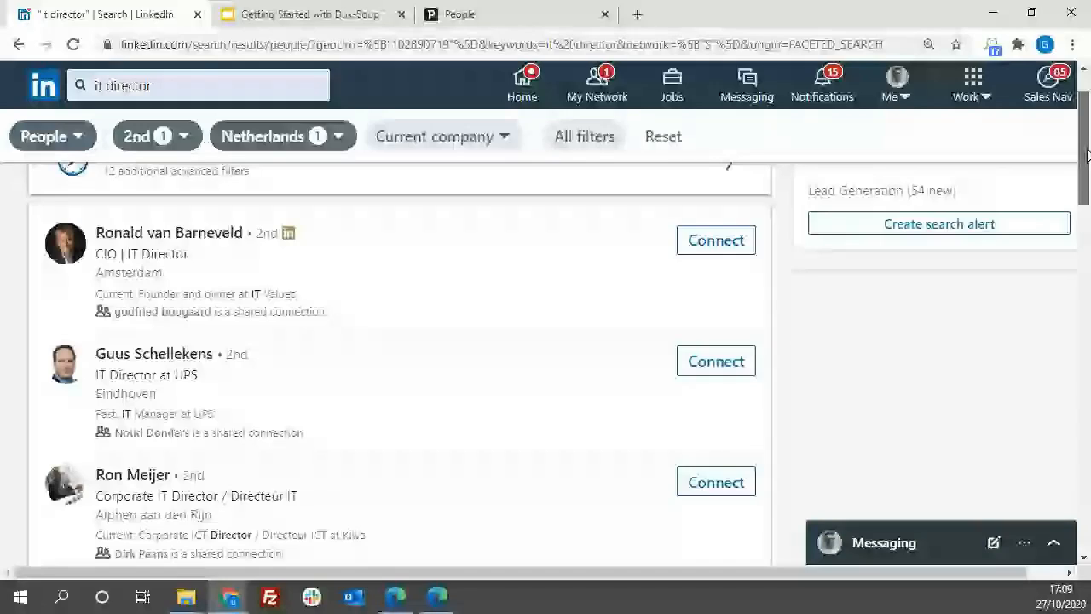
left_click_drag(1087, 153, 1087, 460)
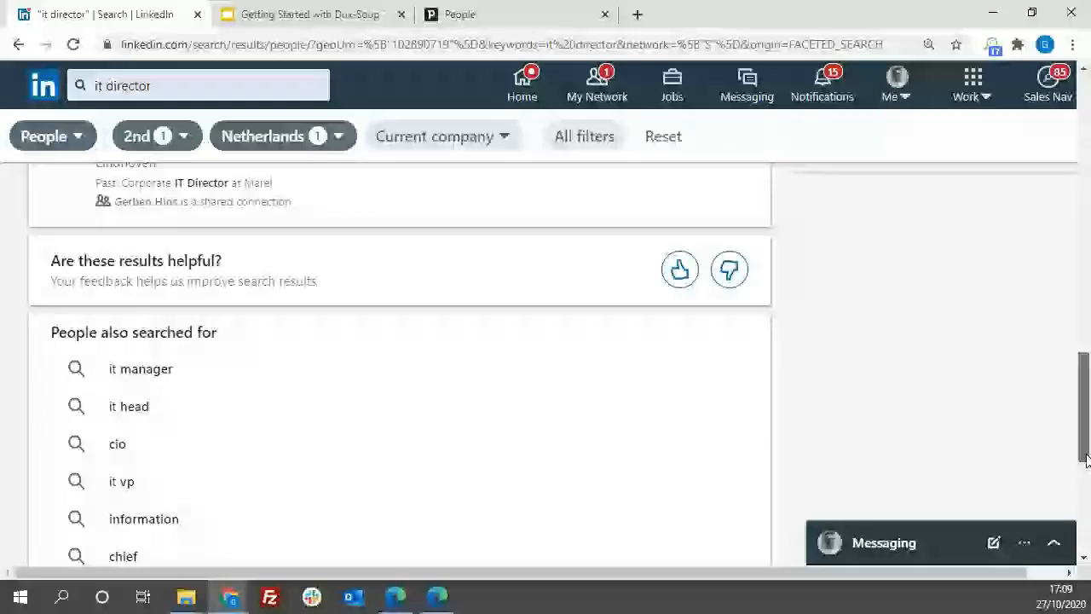
scroll(976, 412, "down", 2)
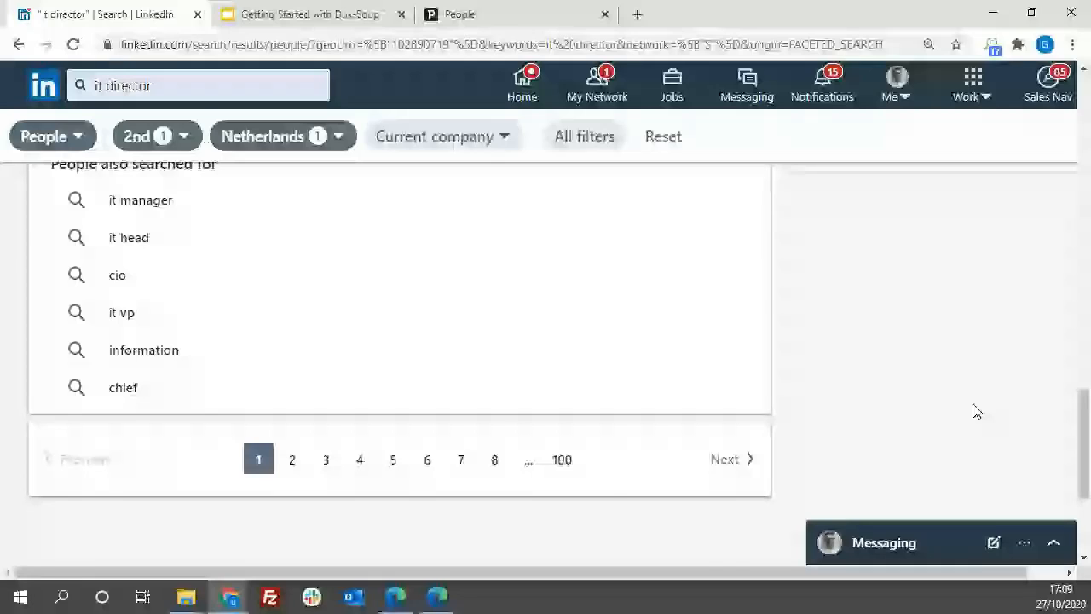
left_click_drag(1085, 443, 1085, 127)
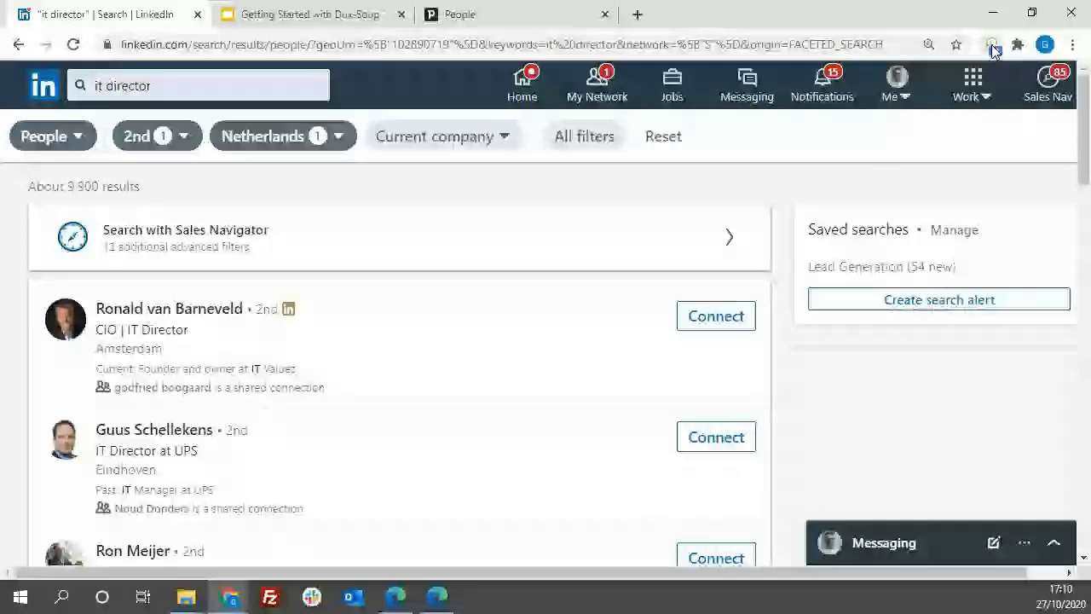
Step: Open the options page of the Dux-Soup extension and enlarge the page for easier reading
left_click(993, 47)
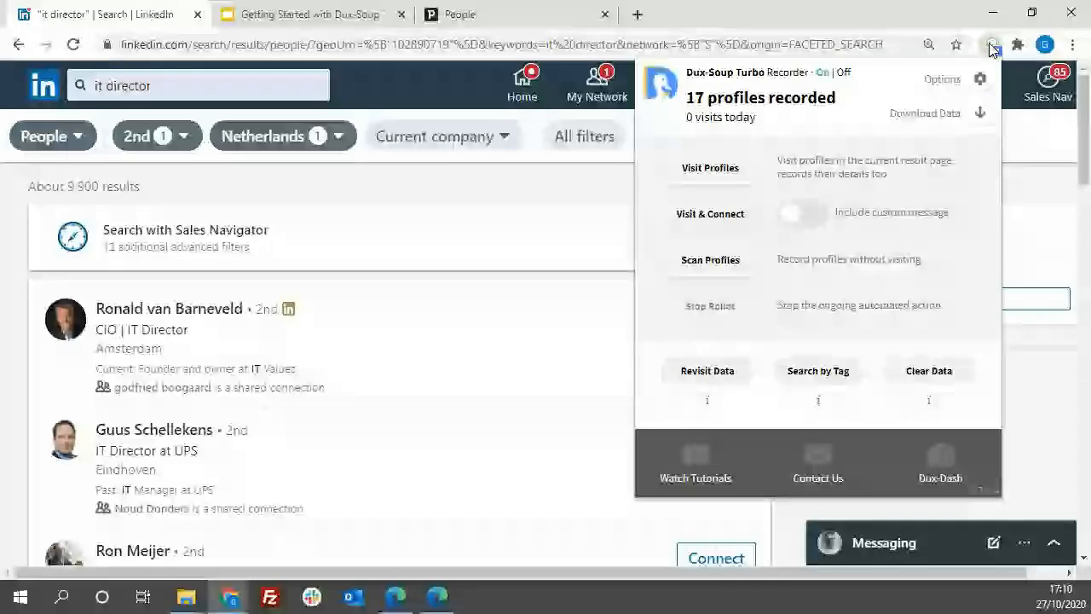
left_click(980, 79)
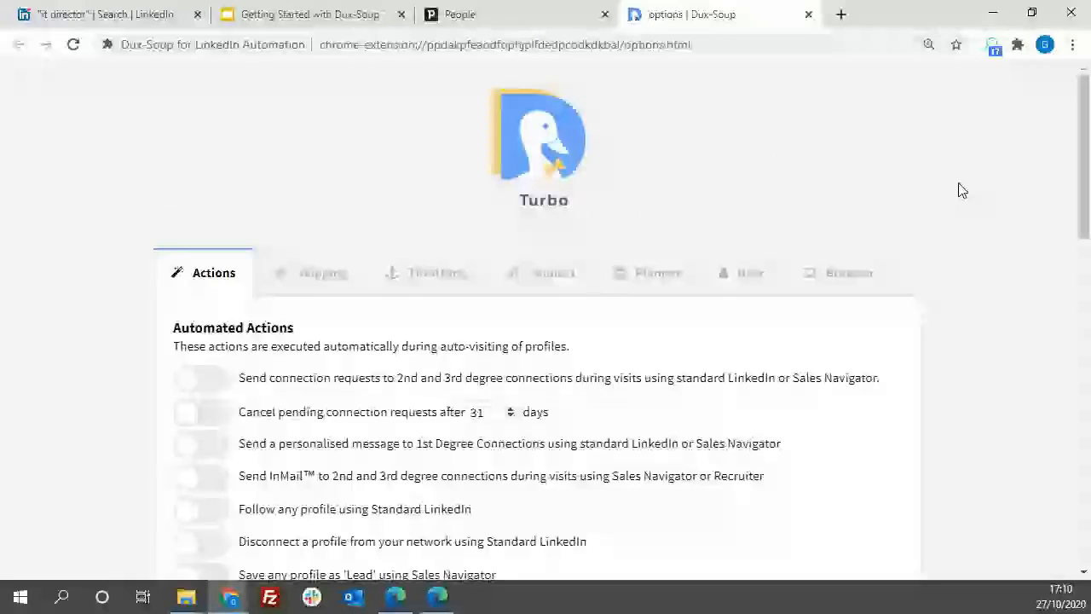
scroll(955, 204, "down", 1)
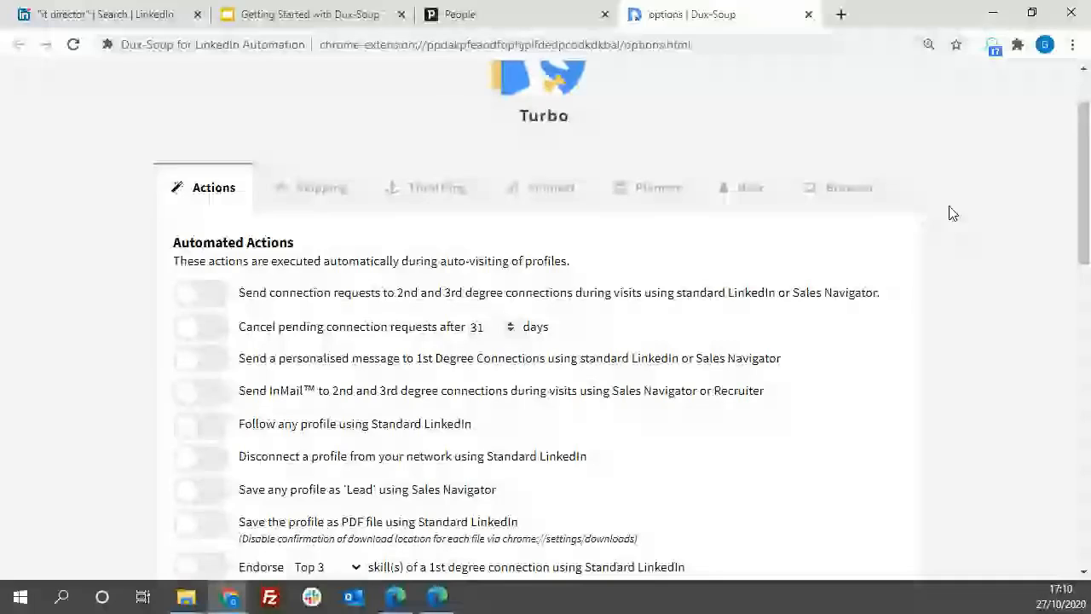
left_click(1073, 45)
left_click(1021, 203)
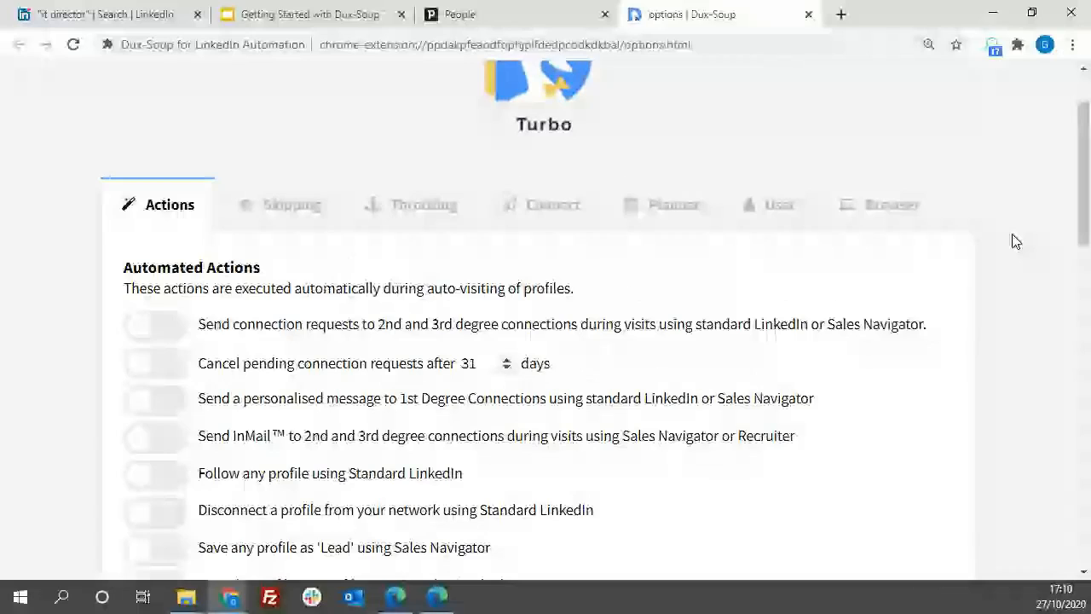
Step: Enable automatic connection requests to 2nd and 3rd degree connections during visits, including a personalised message with the request
scroll(288, 131, "up", 1)
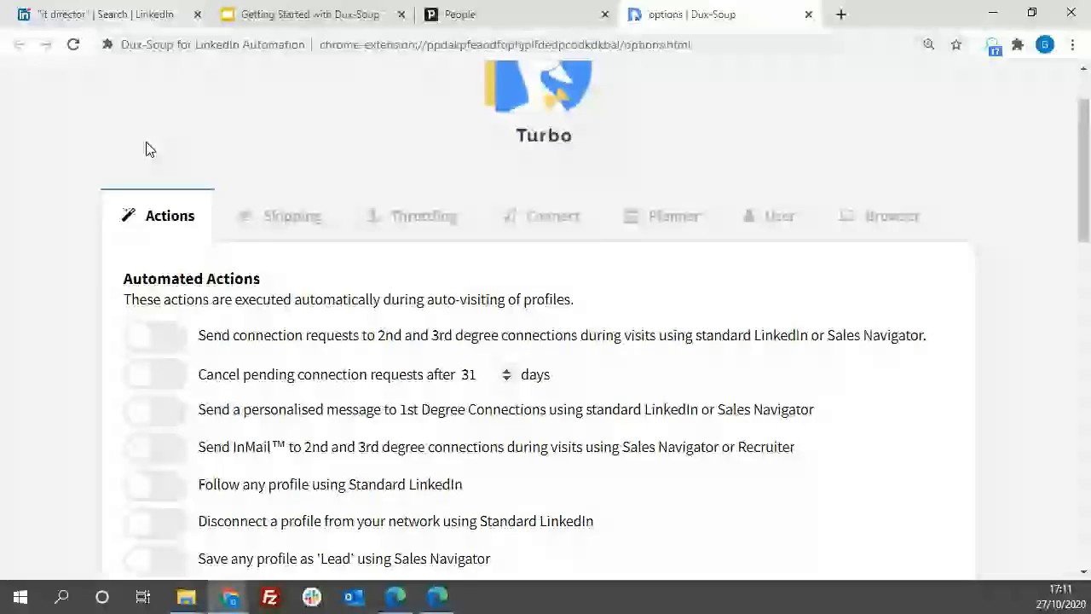
left_click(162, 338)
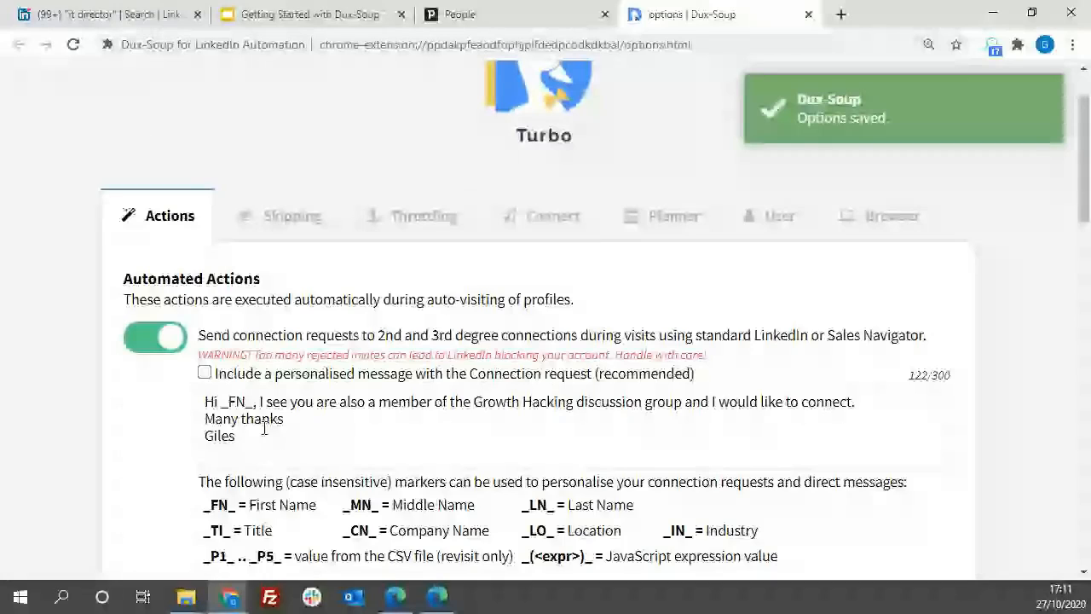
left_click(204, 373)
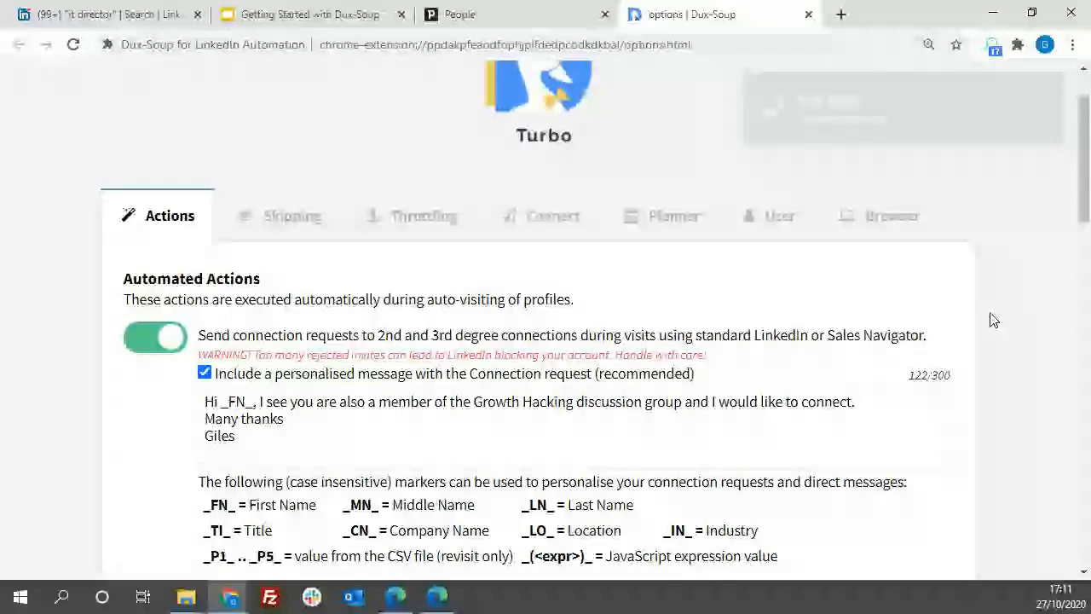
Step: Add follow-up messages 2 to 5 below the existing one in the Automated Follow-Up Messages section
scroll(994, 320, "down", 2)
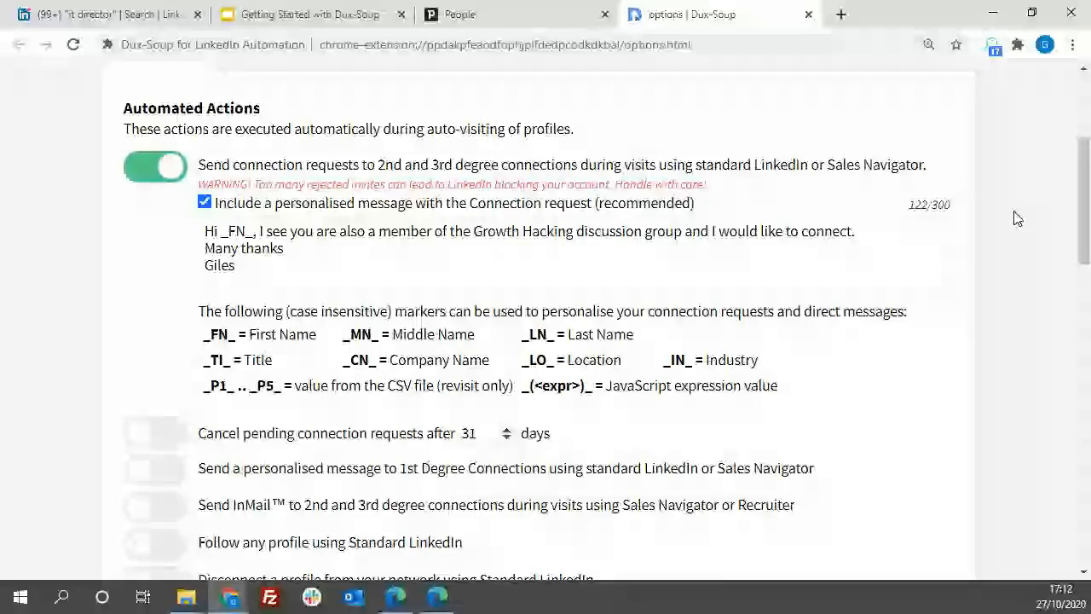
scroll(1014, 220, "down", 4)
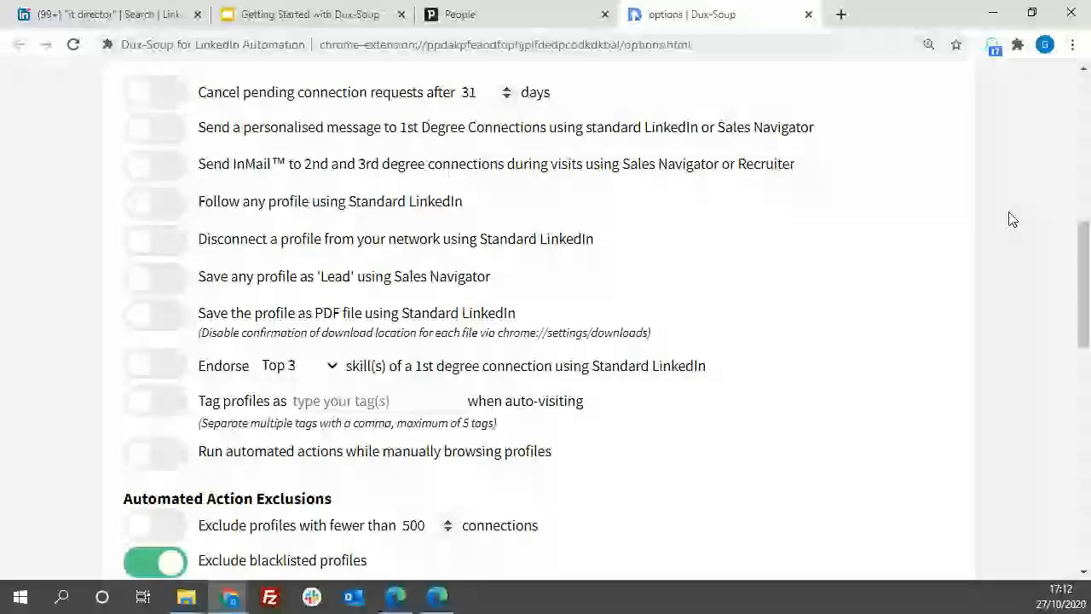
scroll(334, 145, "down", 6)
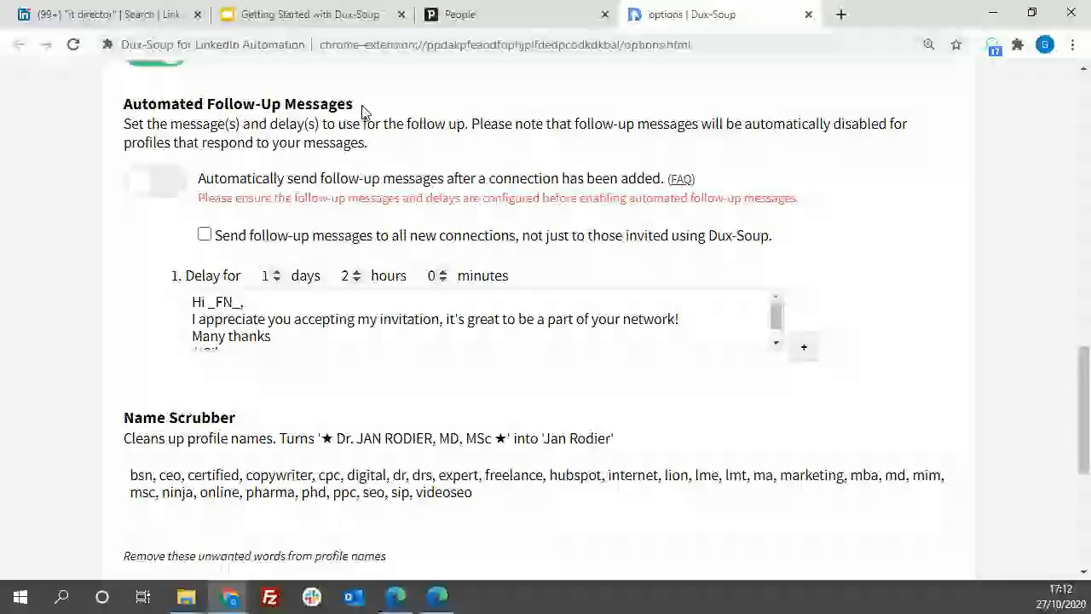
scroll(954, 321, "down", 1)
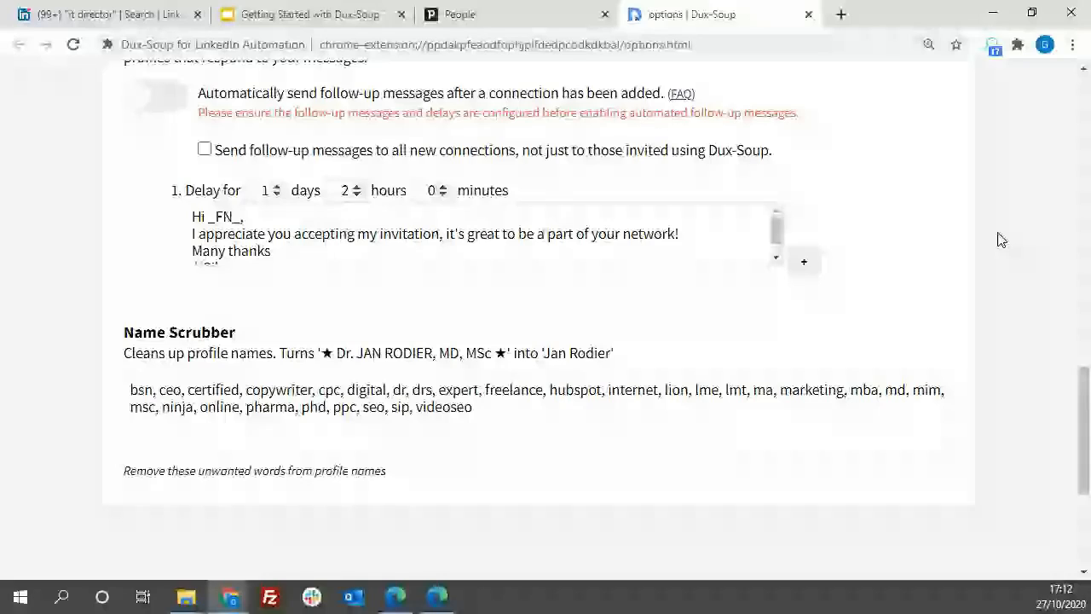
left_click(805, 265)
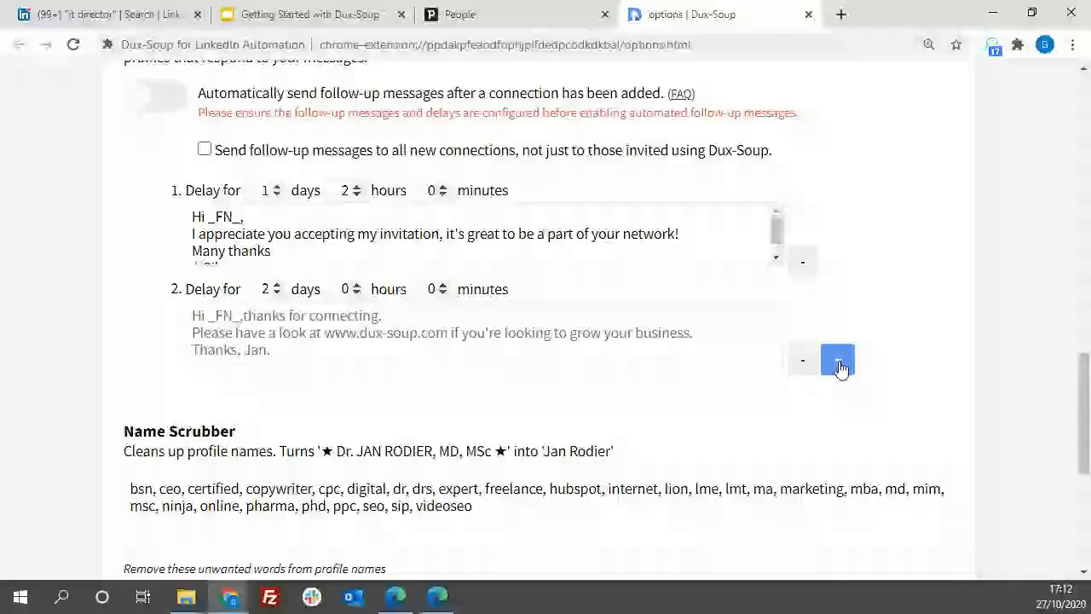
left_click(840, 367)
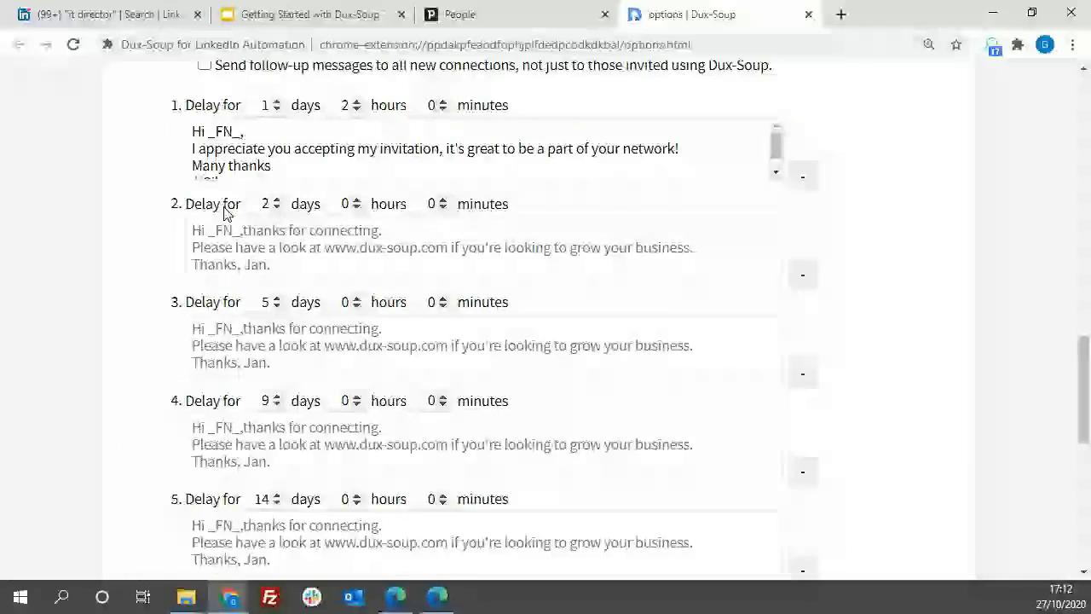
Step: Set the delays of follow-up messages 2, 3, 4 and 5 to 11, 20, 25 and 31 days respectively
left_click(277, 200)
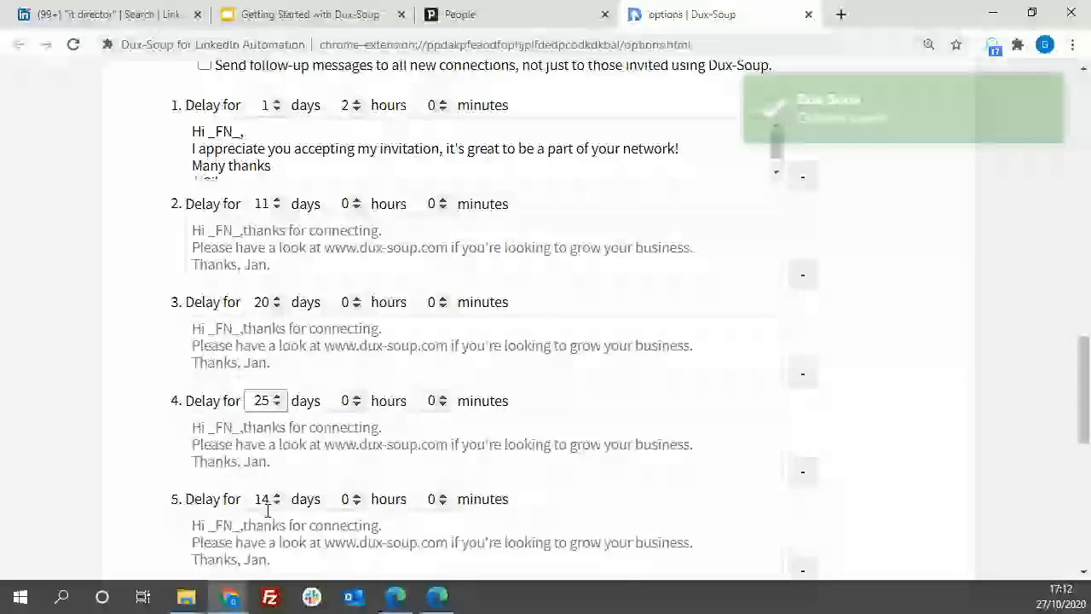
left_click(277, 496)
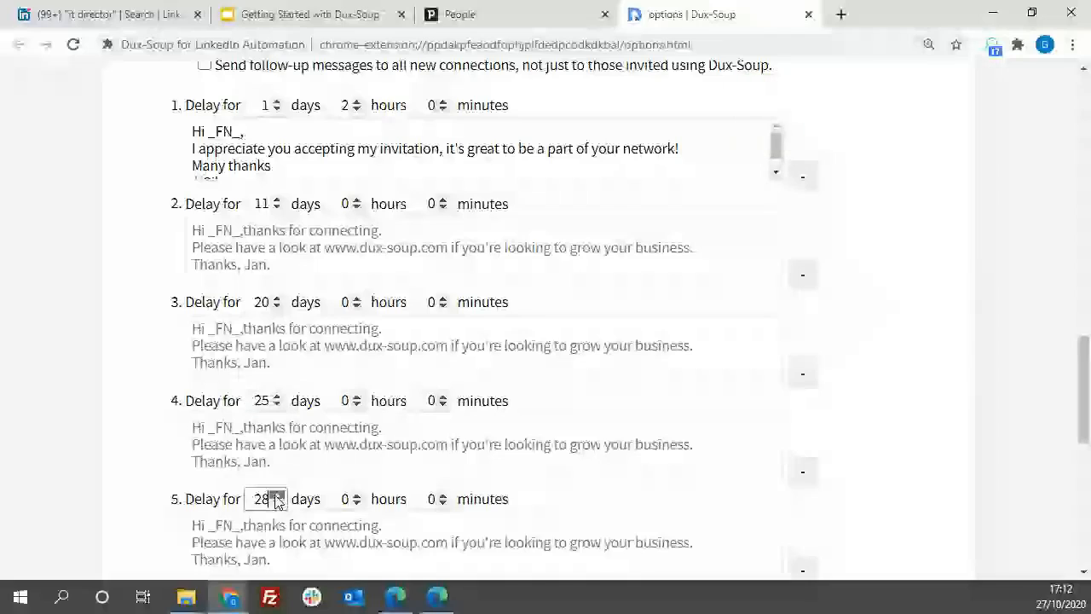
left_click(276, 496)
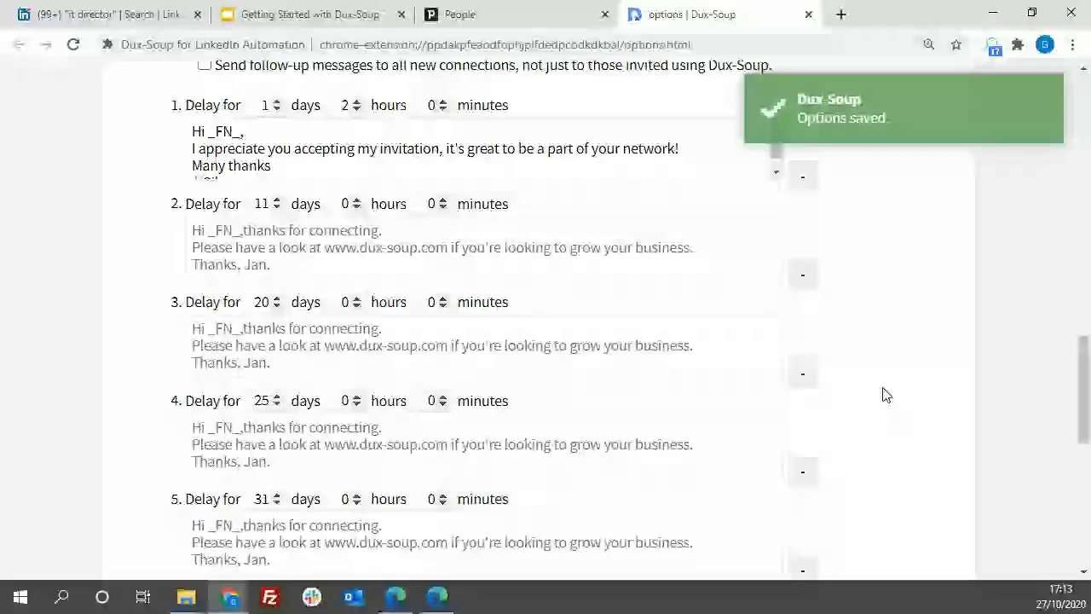
Step: Review the custom connection message in the Dux-Soup popup, and the automated actions and follow-up message settings on the options page
scroll(156, 198, "up", 1)
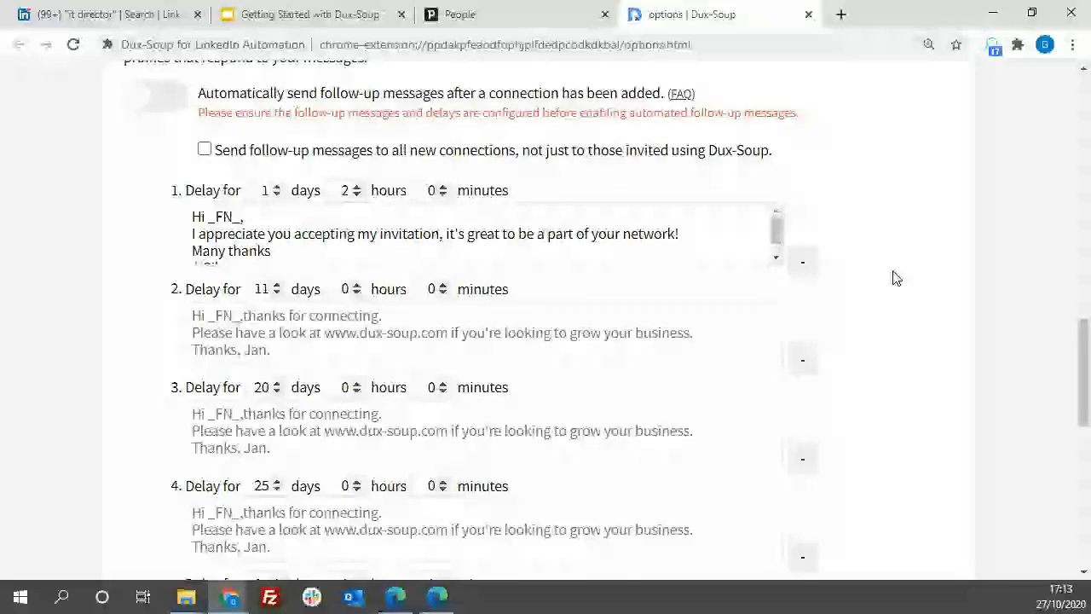
scroll(817, 202, "up", 7)
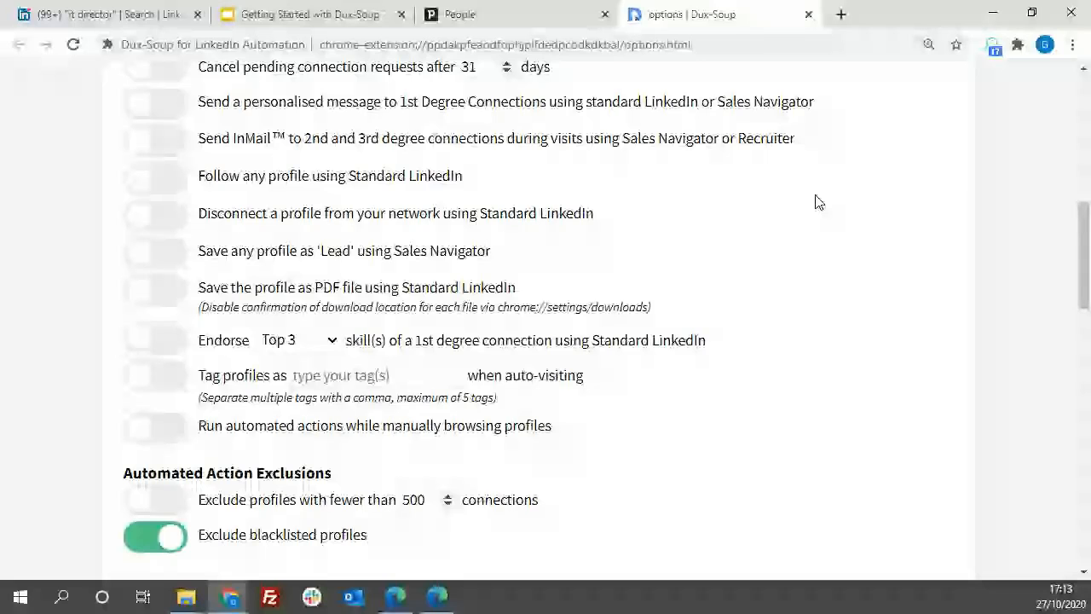
scroll(816, 202, "up", 5)
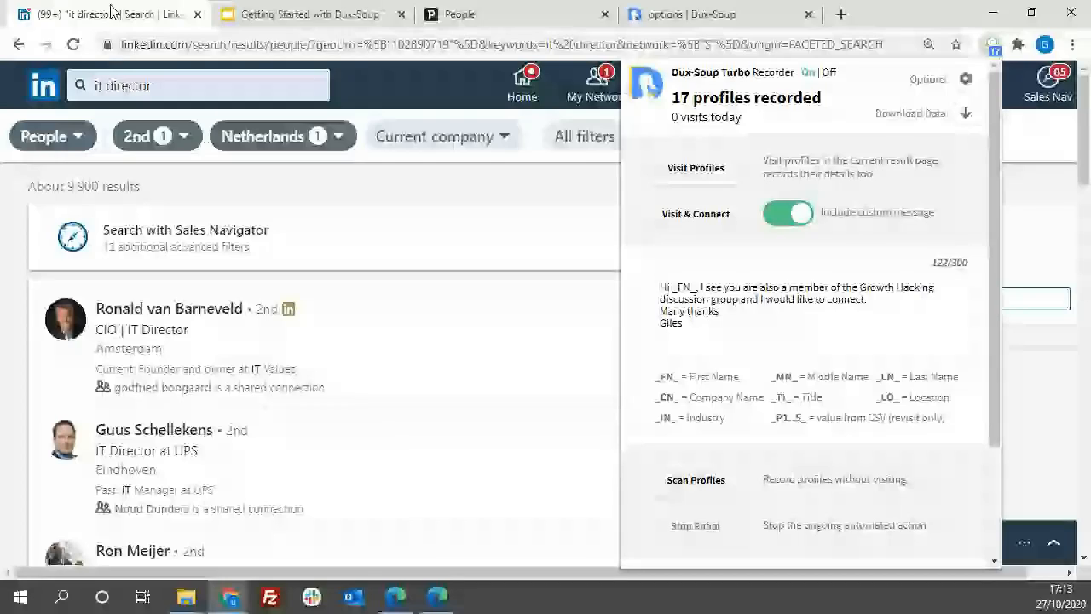
left_click(928, 79)
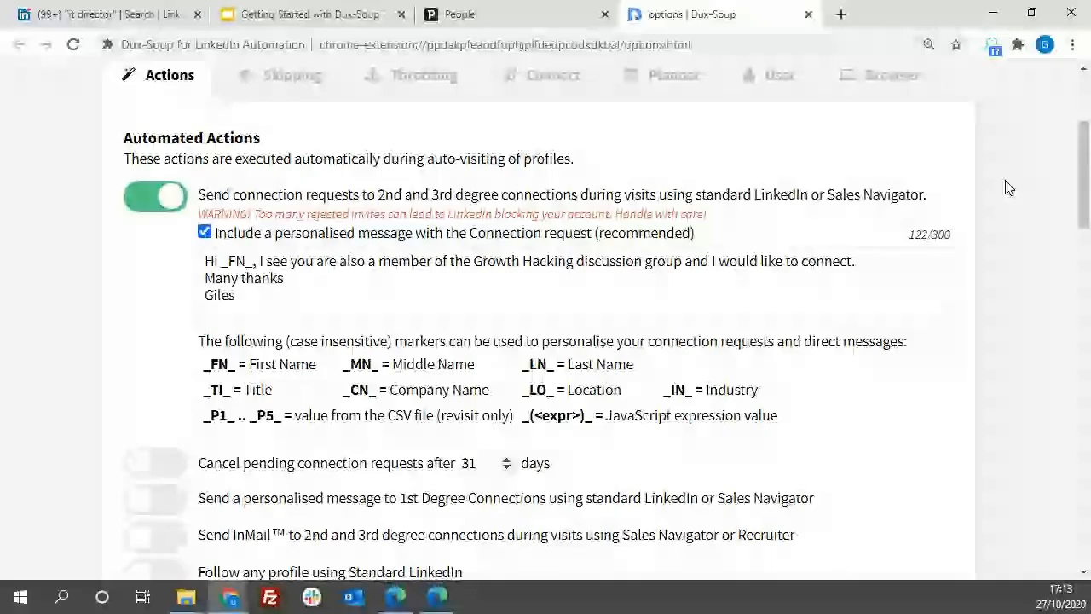
scroll(1009, 188, "down", 8)
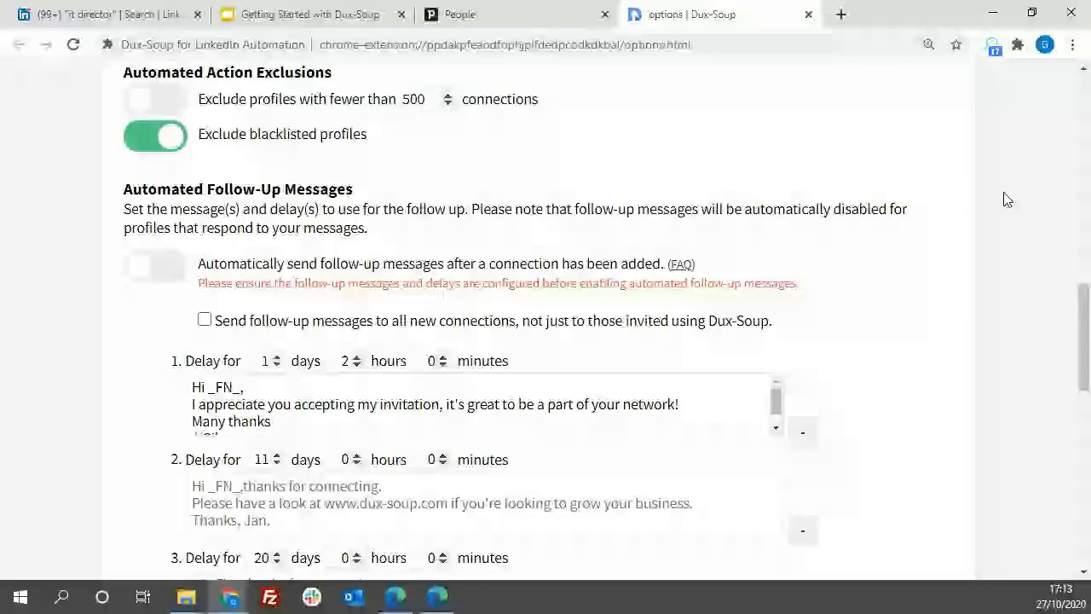
scroll(194, 358, "down", 1)
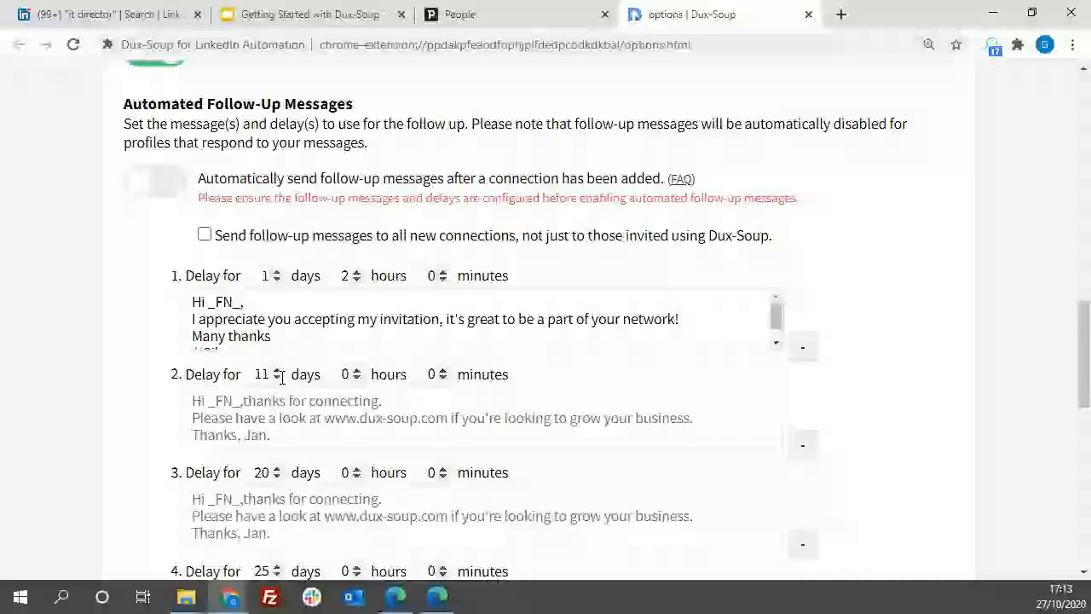
scroll(256, 341, "down", 1)
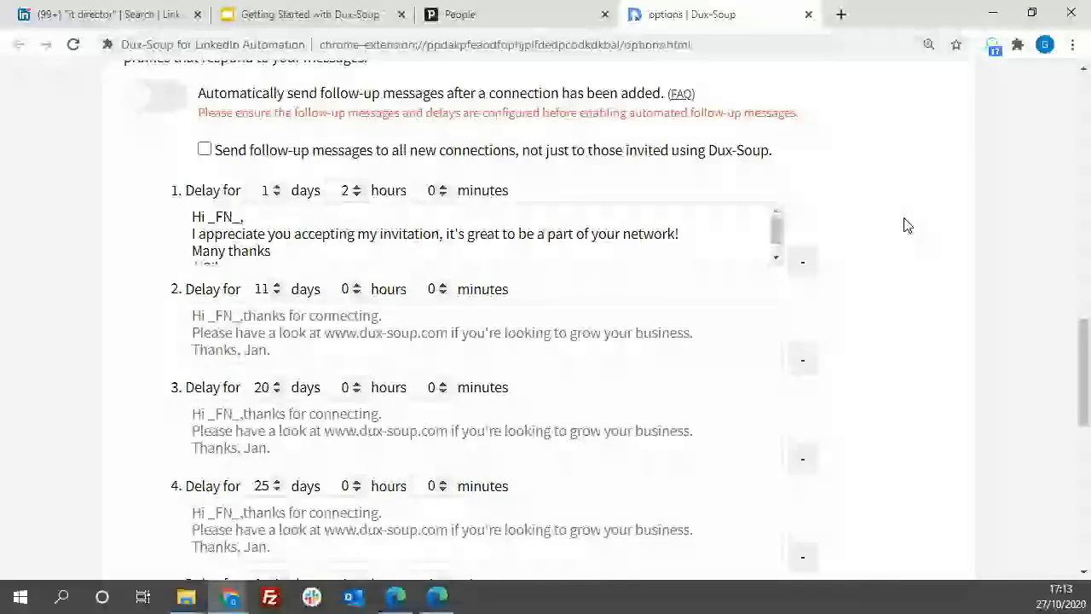
scroll(907, 225, "up", 1)
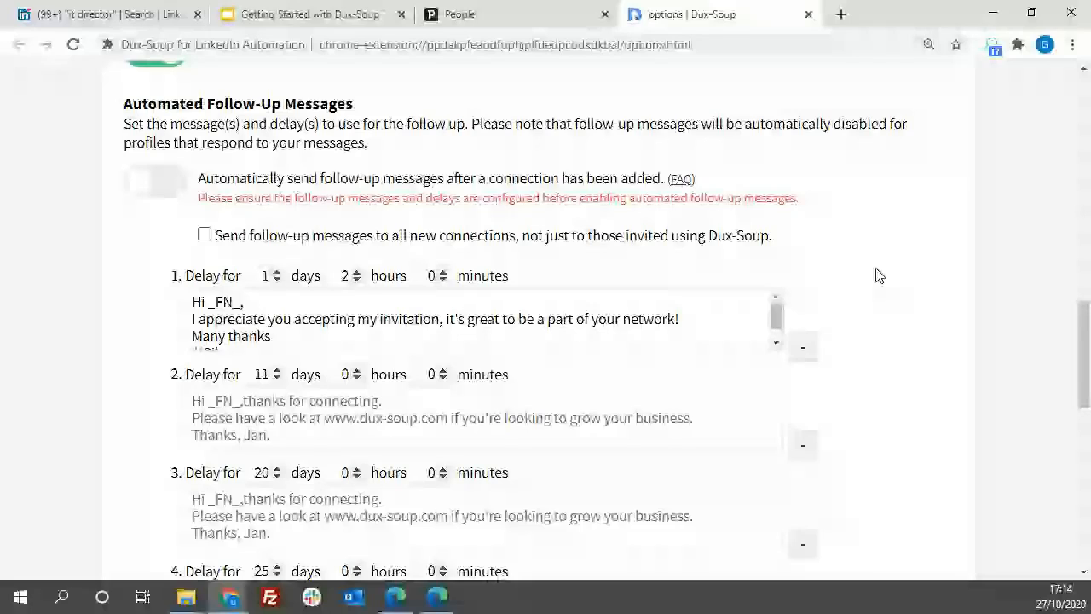
scroll(139, 321, "up", 15)
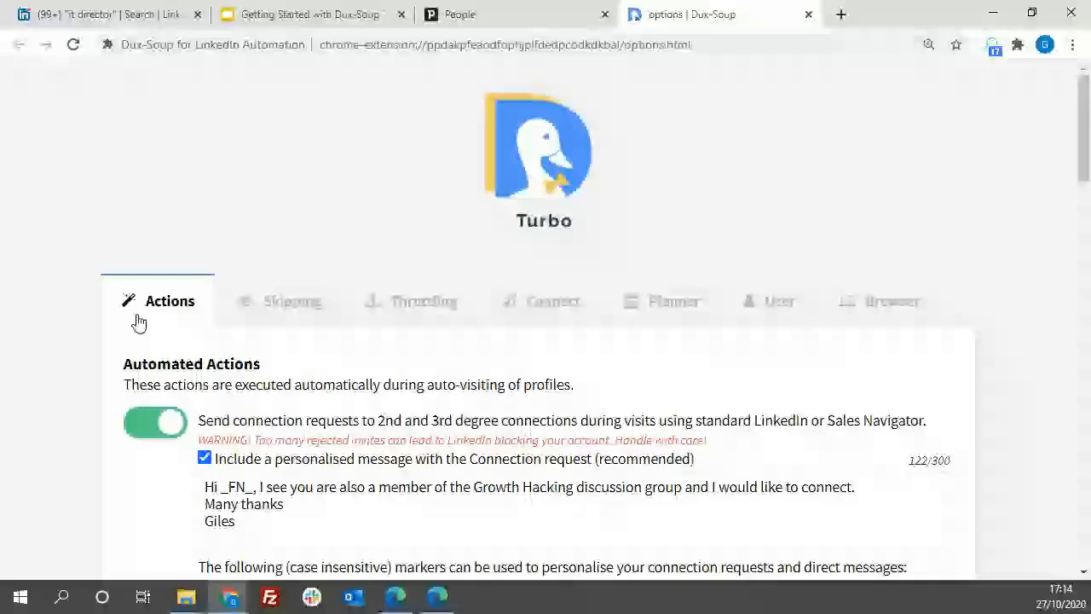
Step: Review the webhook, Message Bridge and Remote Control settings in the Connect section of the Dux-Soup options
scroll(980, 227, "down", 15)
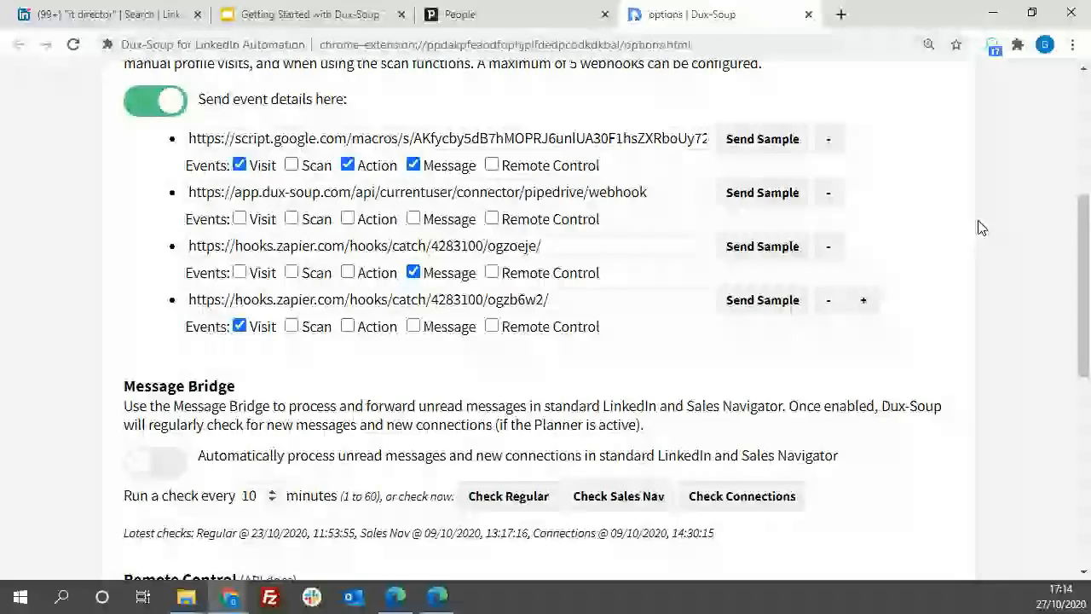
scroll(260, 224, "down", 3)
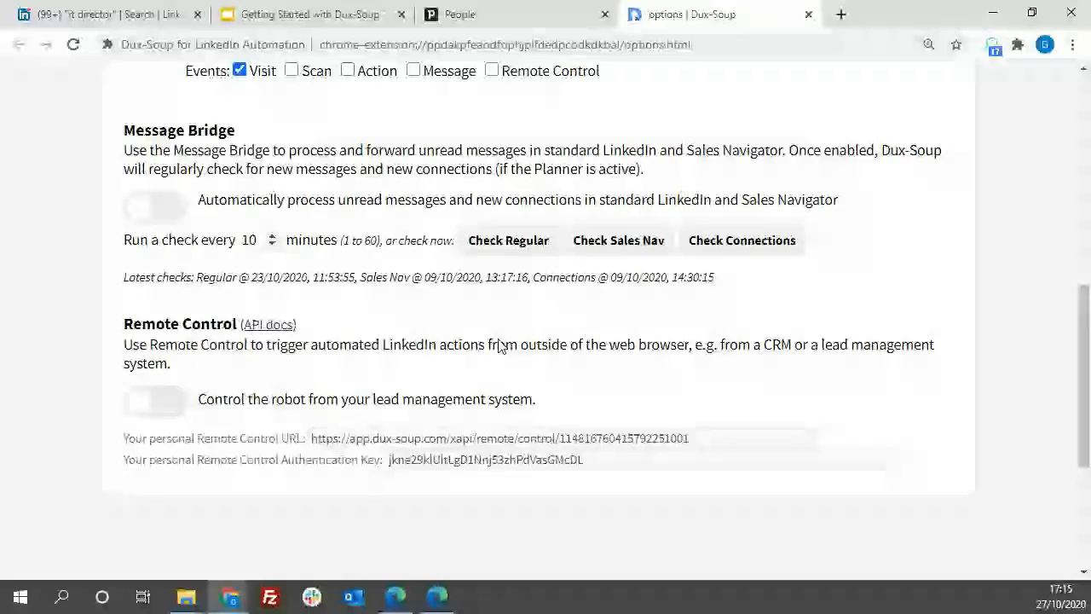
scroll(501, 343, "up", 1)
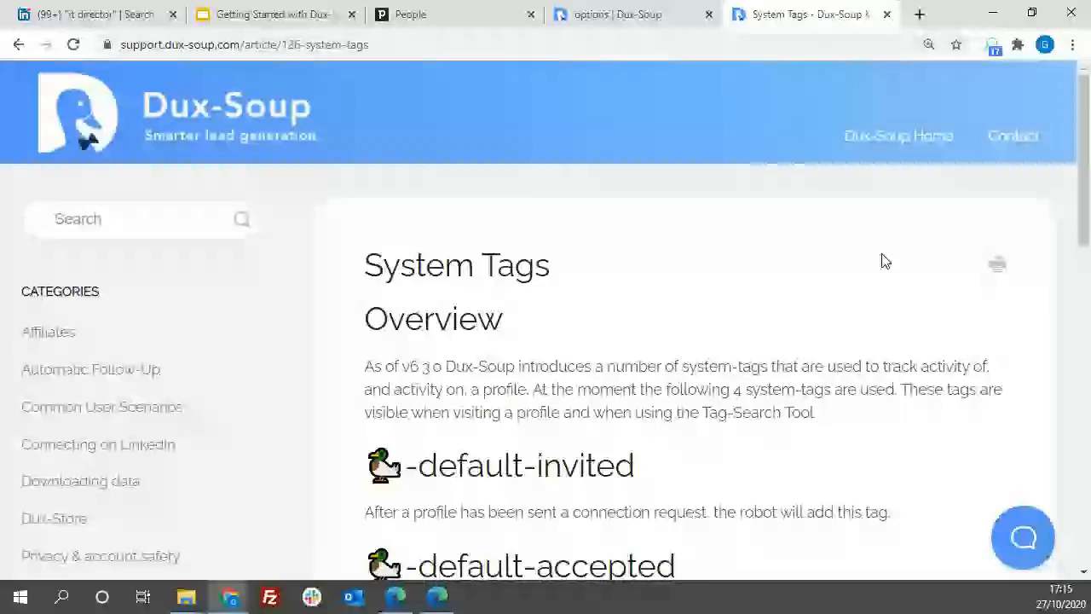
Step: Read the System Tags support article on the default invited, accepted, followup and responded tags
scroll(975, 386, "down", 1)
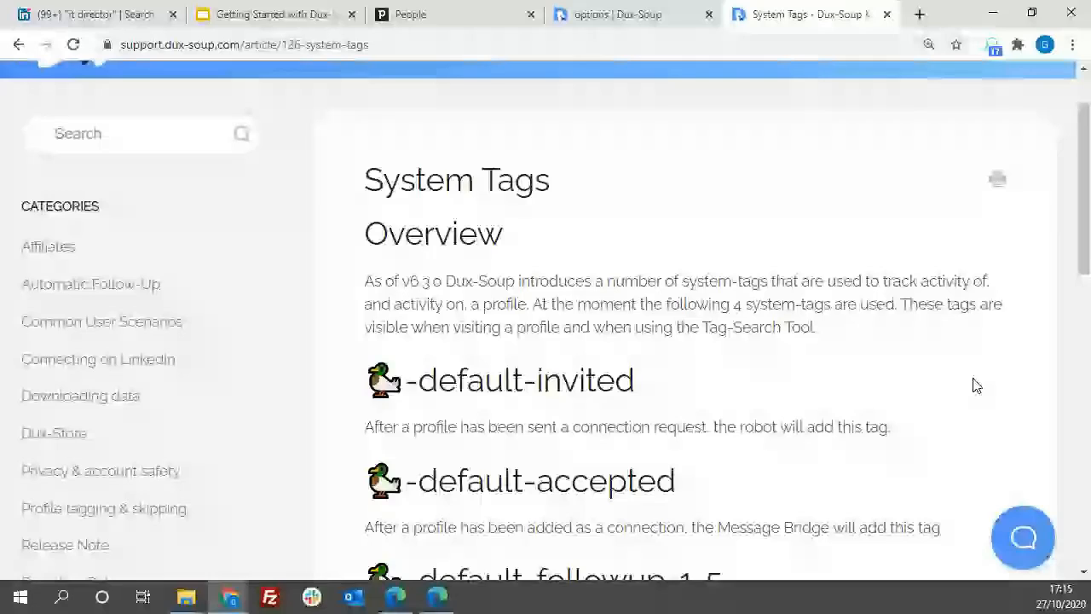
scroll(664, 301, "down", 1)
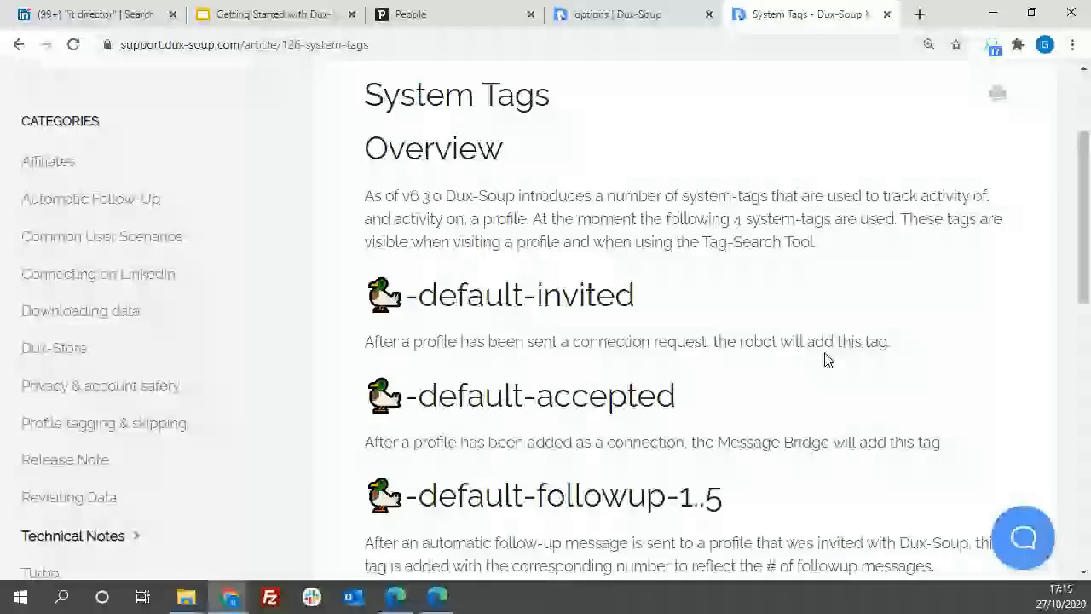
scroll(825, 360, "down", 1)
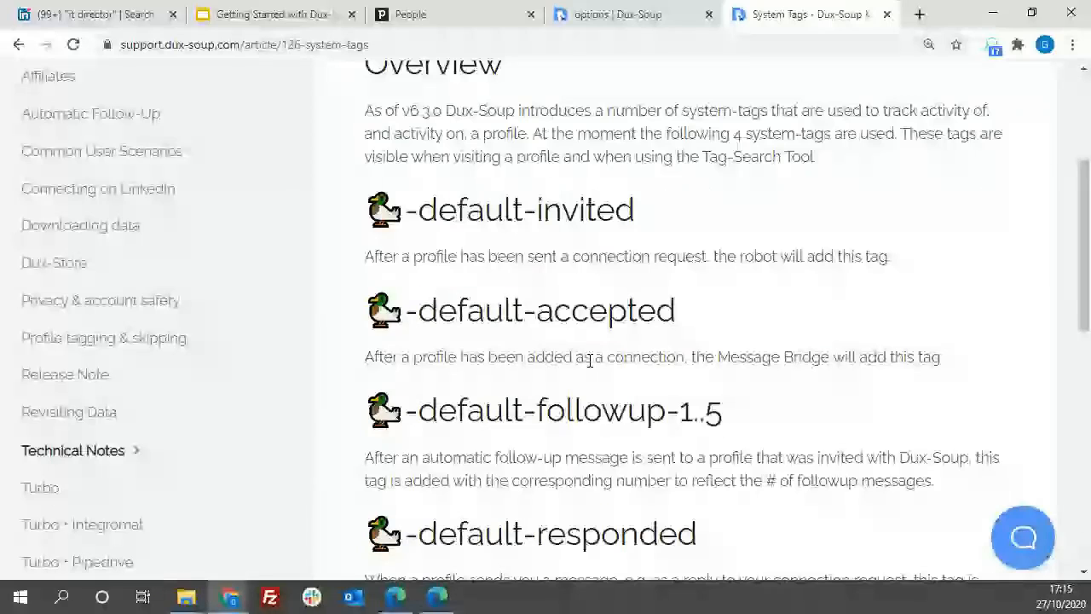
scroll(742, 345, "down", 1)
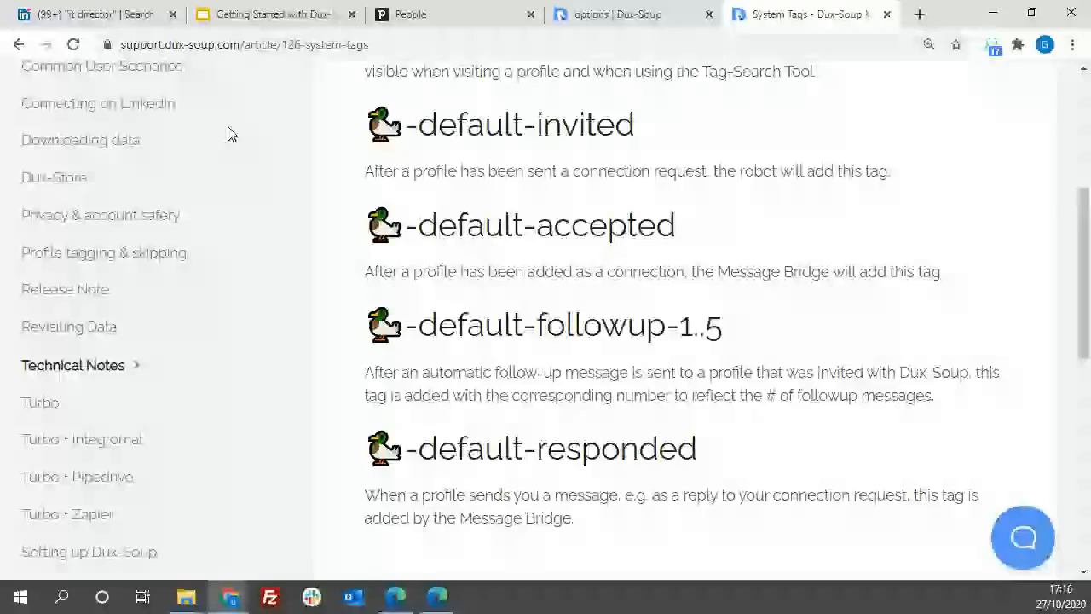
Step: Return to the Actions section of the Dux-Soup options, then open Dux-Dash and display its Funnel Stats
left_click(618, 14)
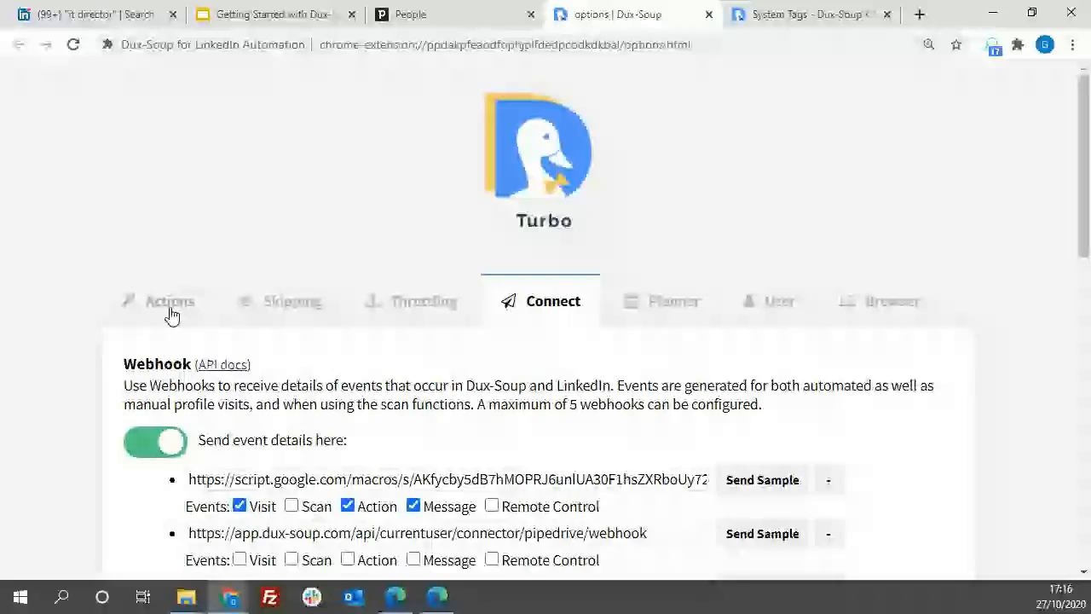
left_click(170, 307)
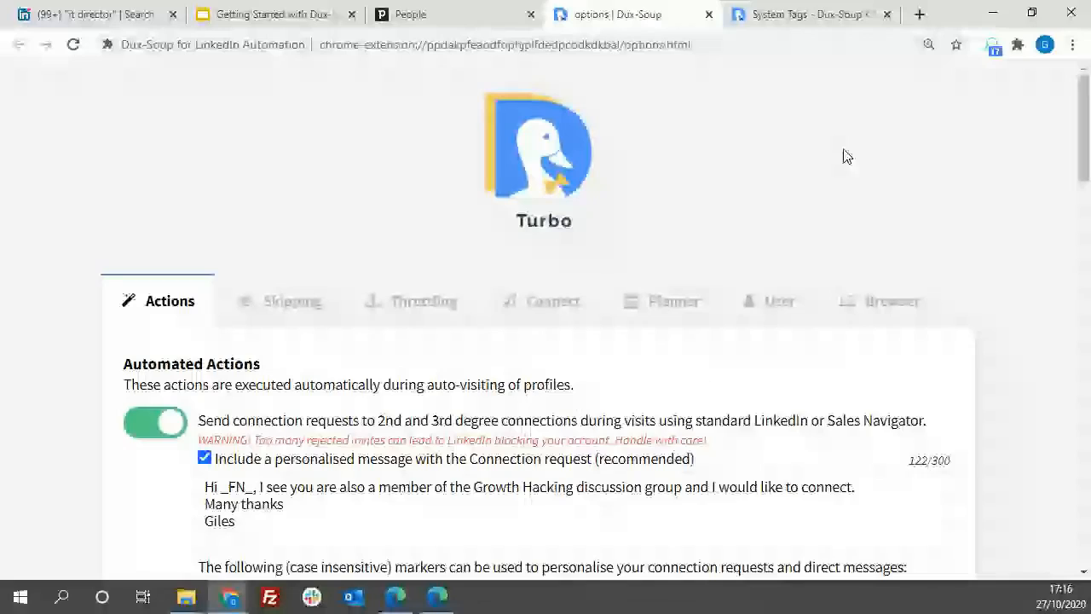
left_click(993, 44)
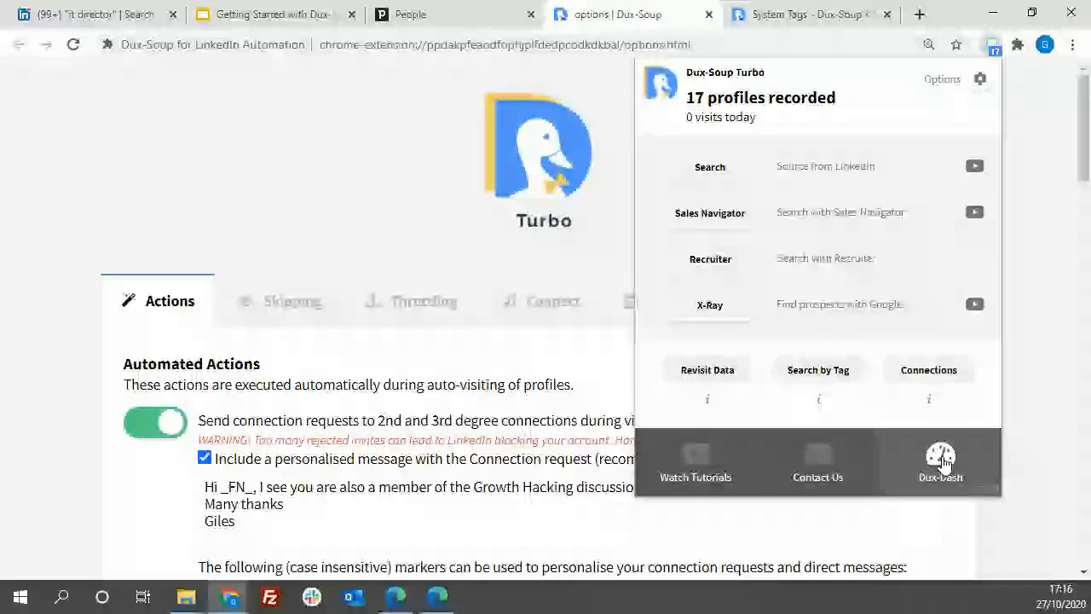
left_click(943, 461)
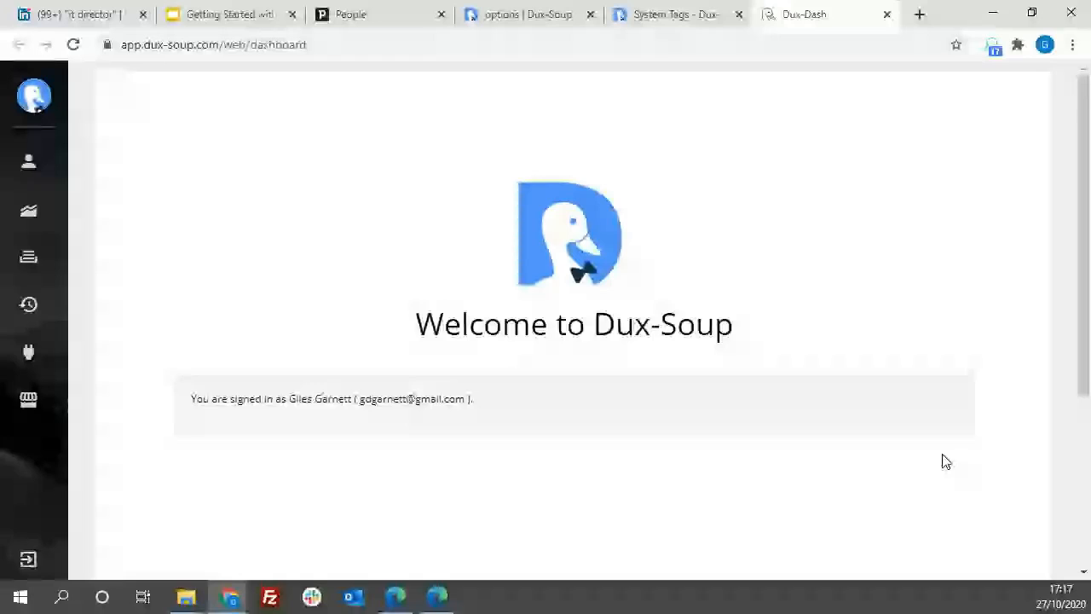
mouse_move(94, 249)
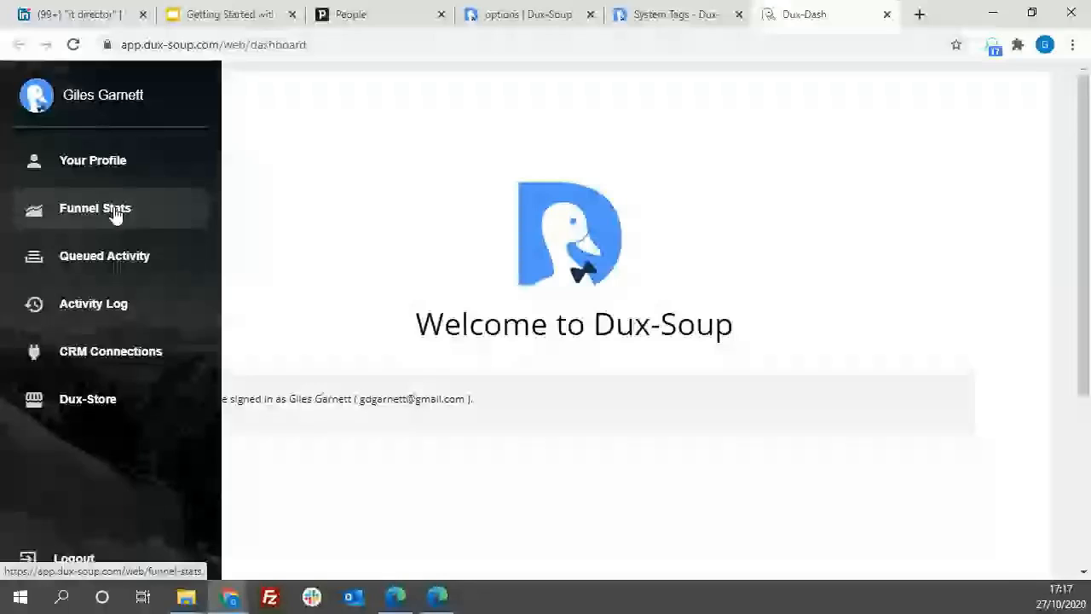
left_click(116, 215)
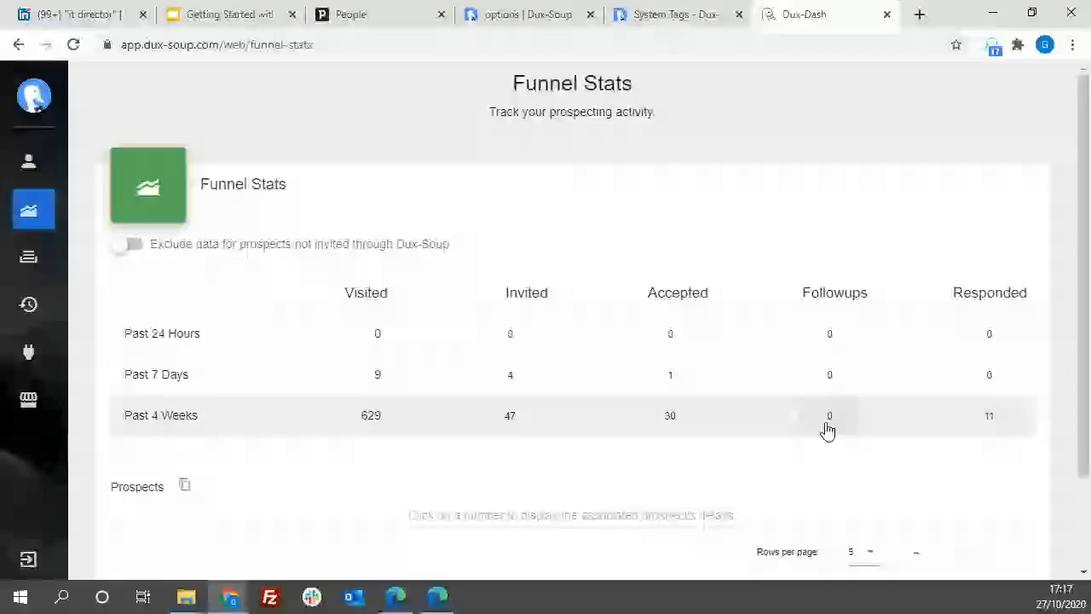
Step: List the prospects invited in the past 4 weeks and look through their names, profile links and job titles
left_click(511, 418)
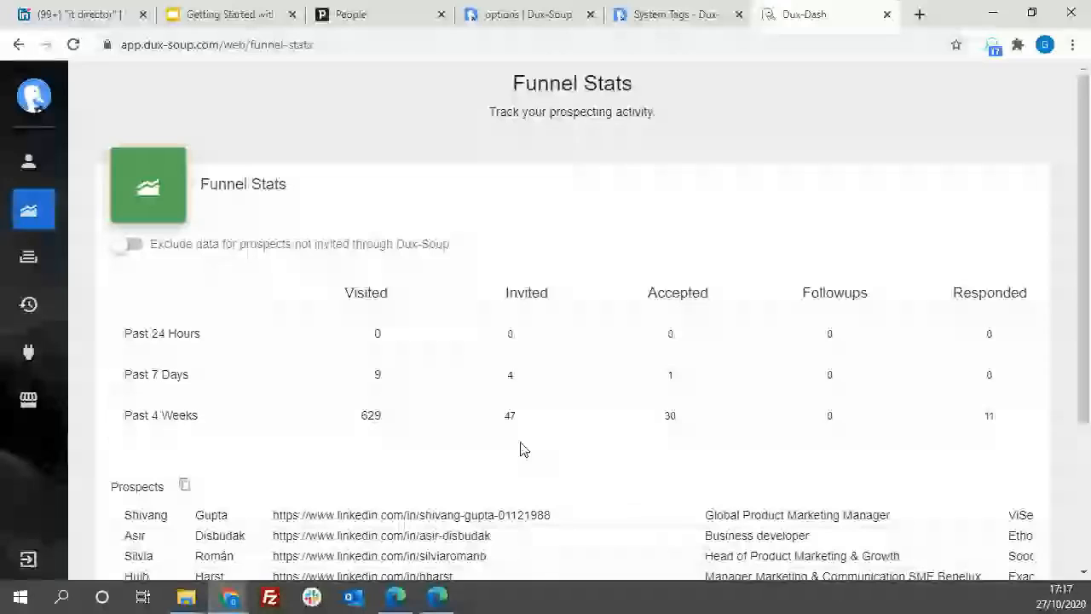
scroll(657, 367, "down", 10)
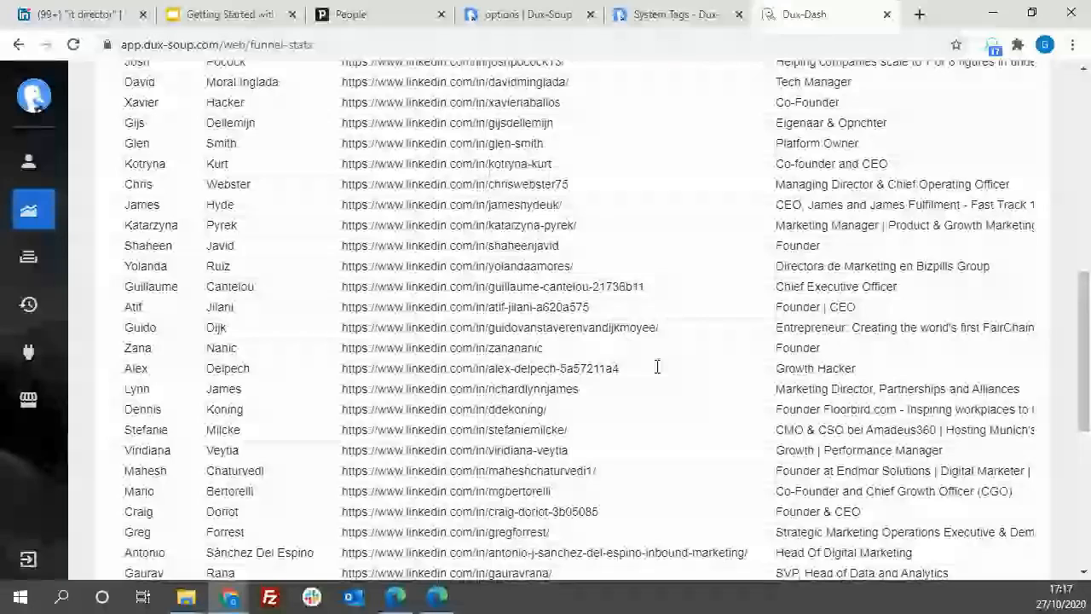
scroll(658, 366, "up", 10)
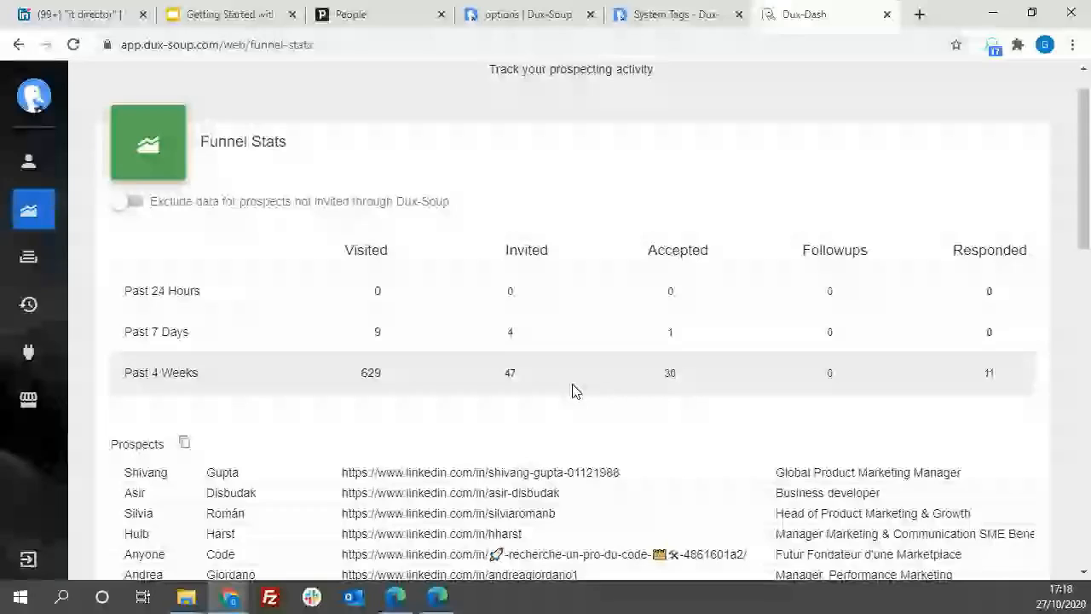
Step: Switch to Excel and paste the copied prospect list into a blank workbook starting at cell A2
left_click(63, 597)
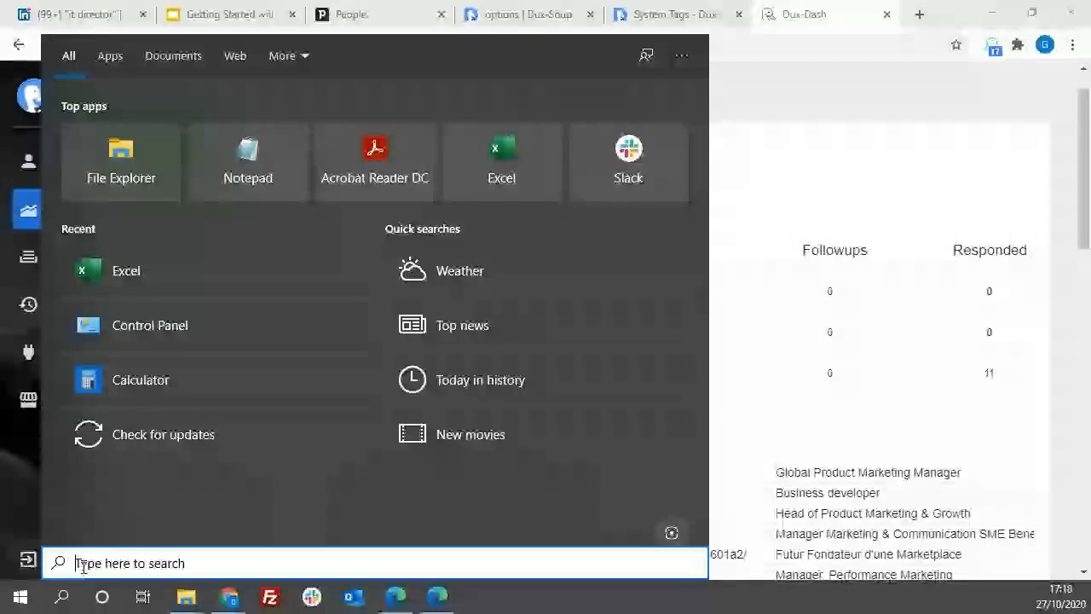
left_click(501, 162)
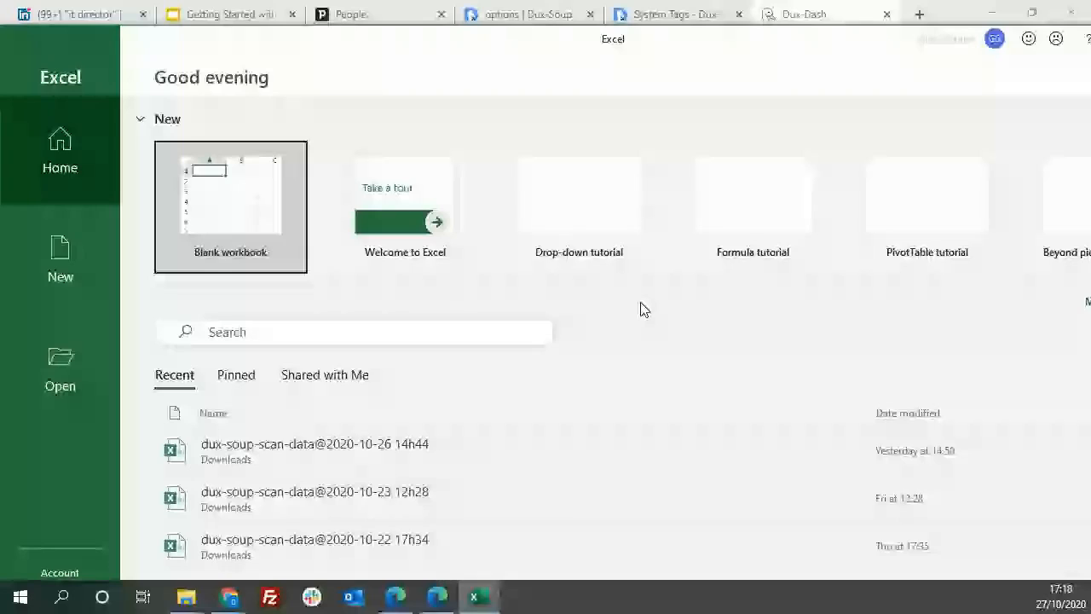
left_click(199, 223)
key("Down")
key("ctrl+v")
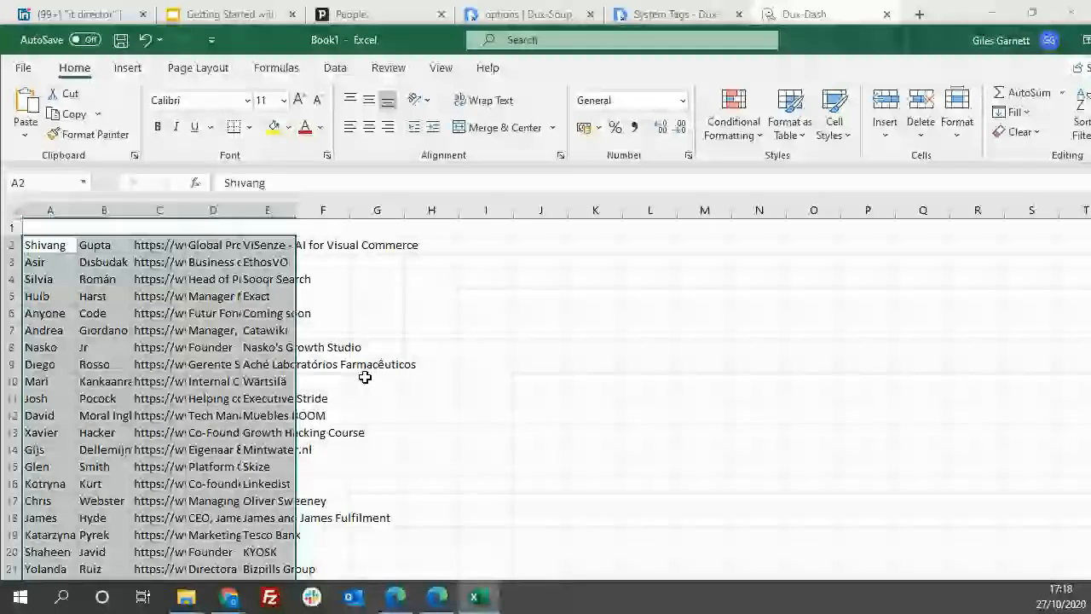
Step: Widen the profile URL column to inspect the pasted prospects, and close the workbook without saving
left_click_drag(185, 211, 253, 217)
scroll(256, 415, "down", 11)
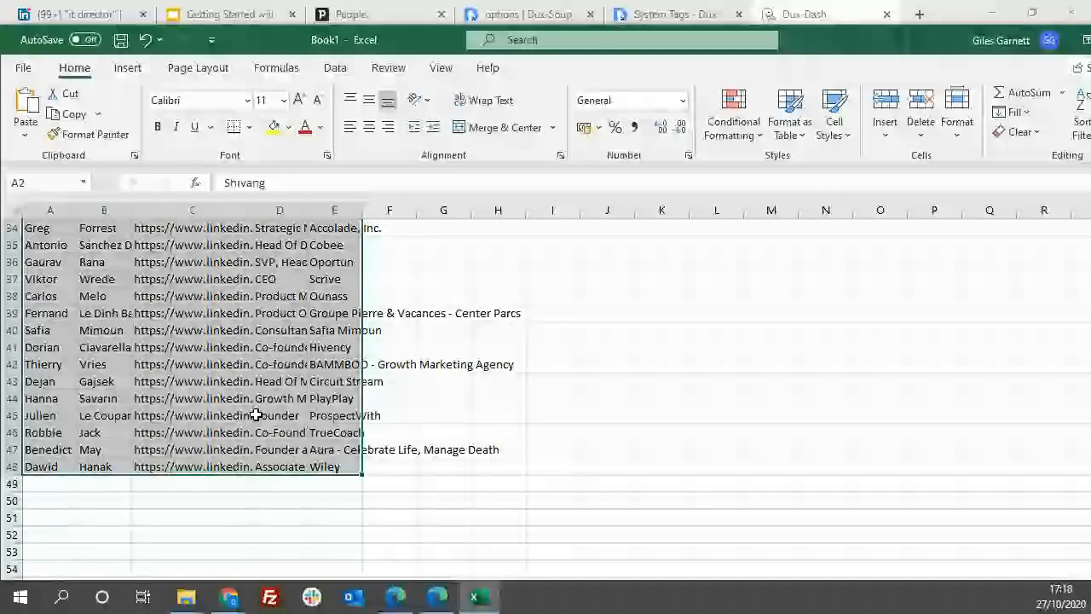
scroll(256, 415, "up", 9)
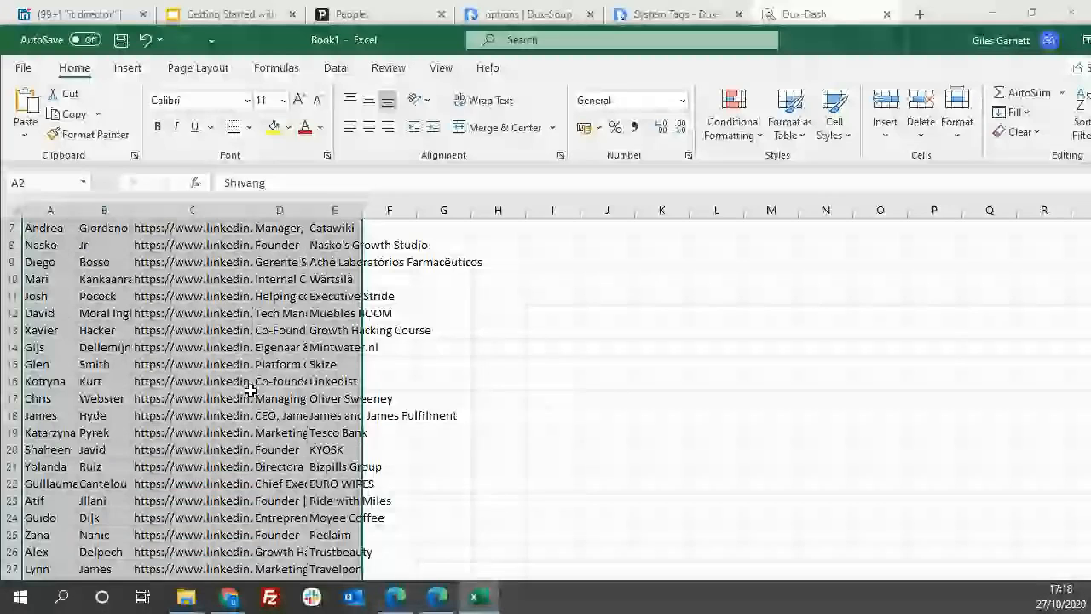
scroll(251, 391, "up", 2)
double_click(902, 48)
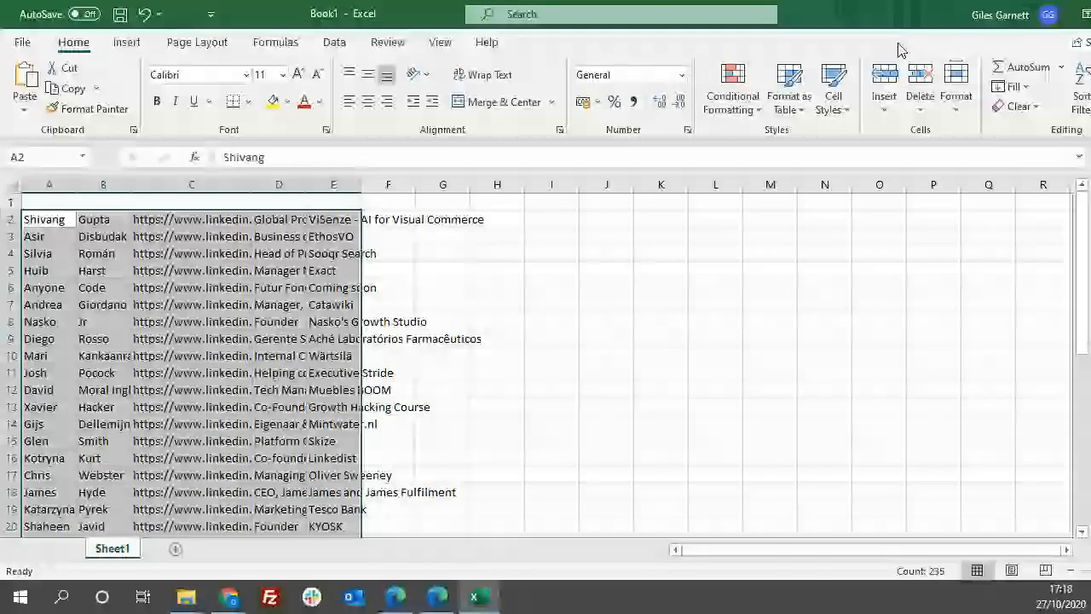
left_click(1072, 16)
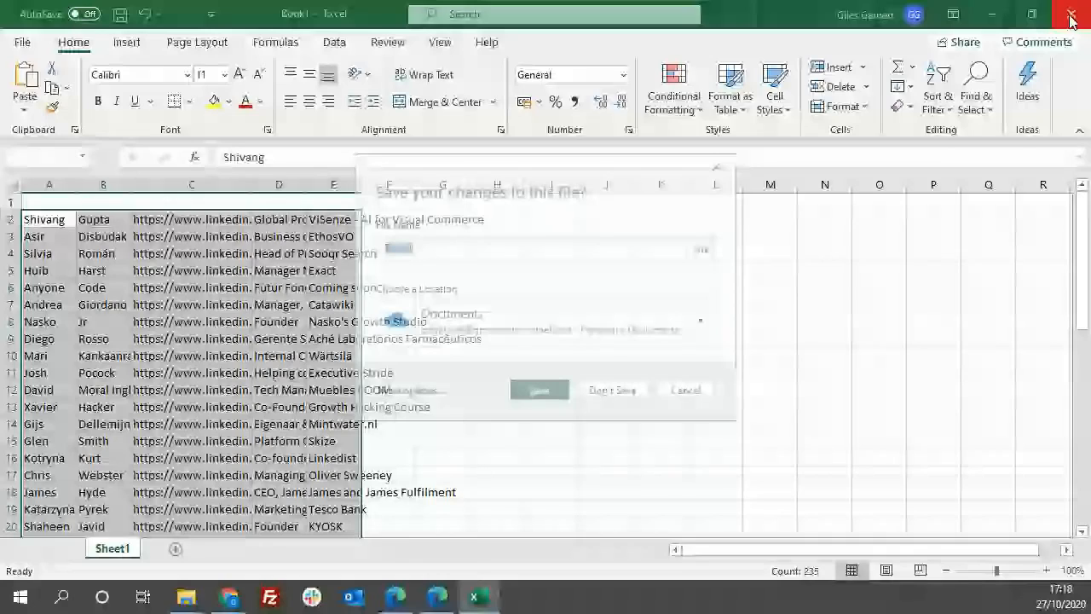
left_click(615, 393)
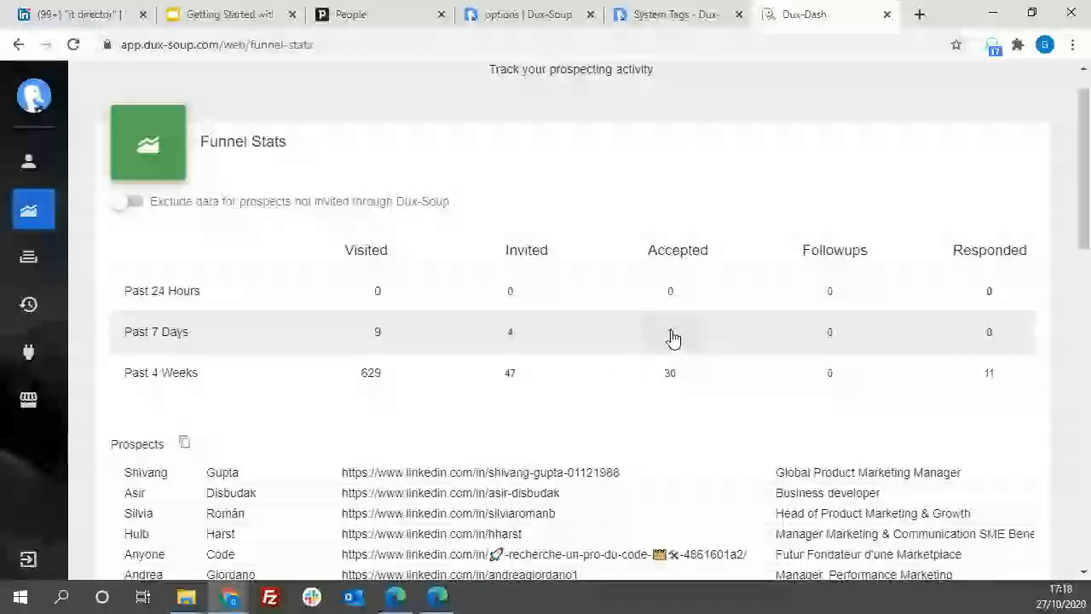
Step: Look through the prospect list under Funnel Stats in Dux-Dash and open the Queued Activity page
scroll(673, 337, "down", 10)
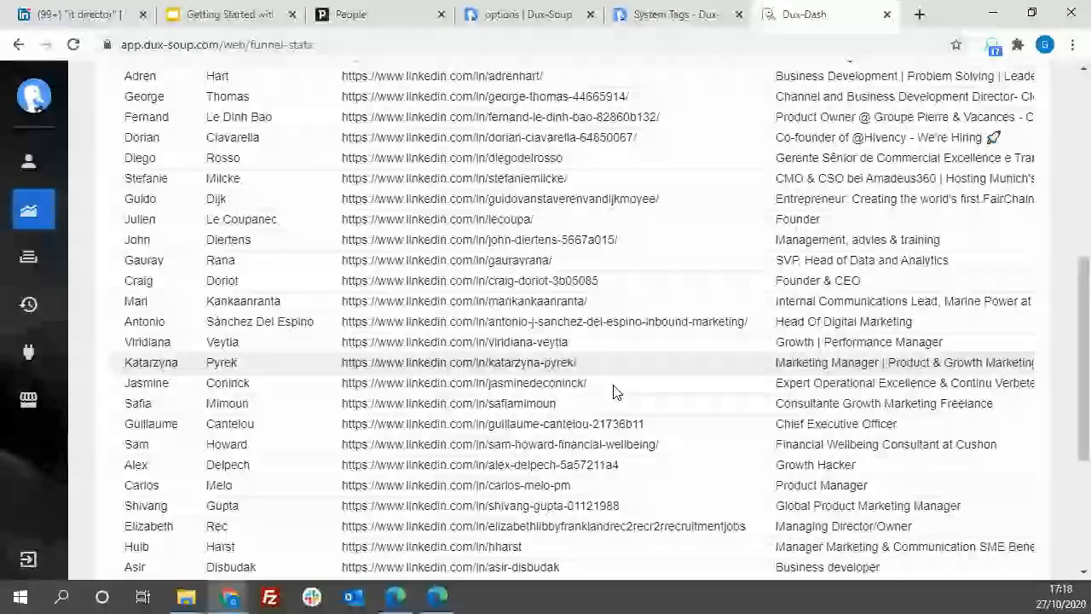
scroll(616, 391, "up", 10)
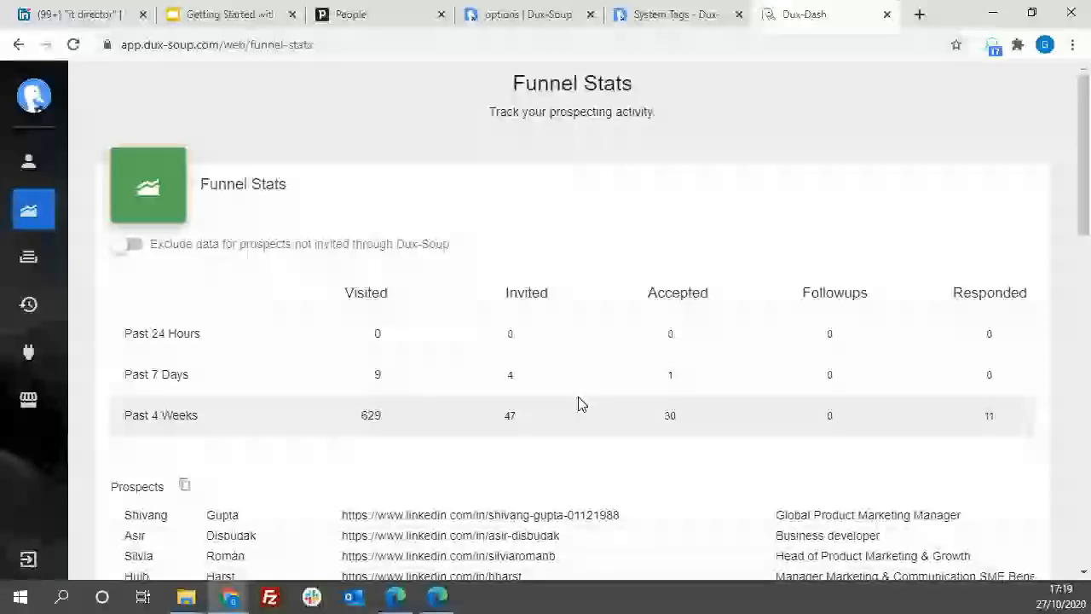
mouse_move(68, 273)
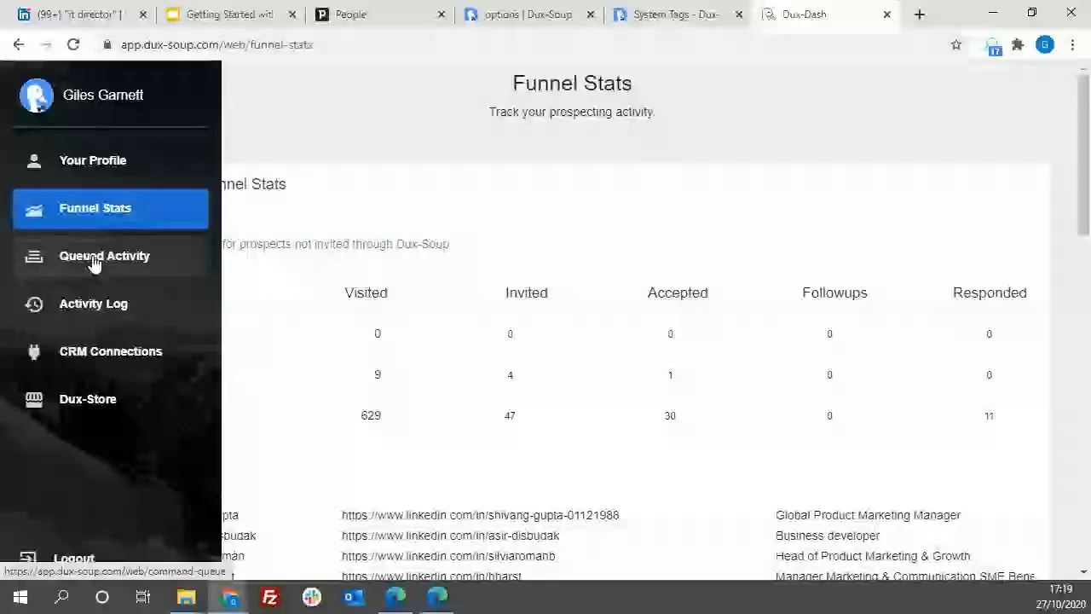
left_click(94, 260)
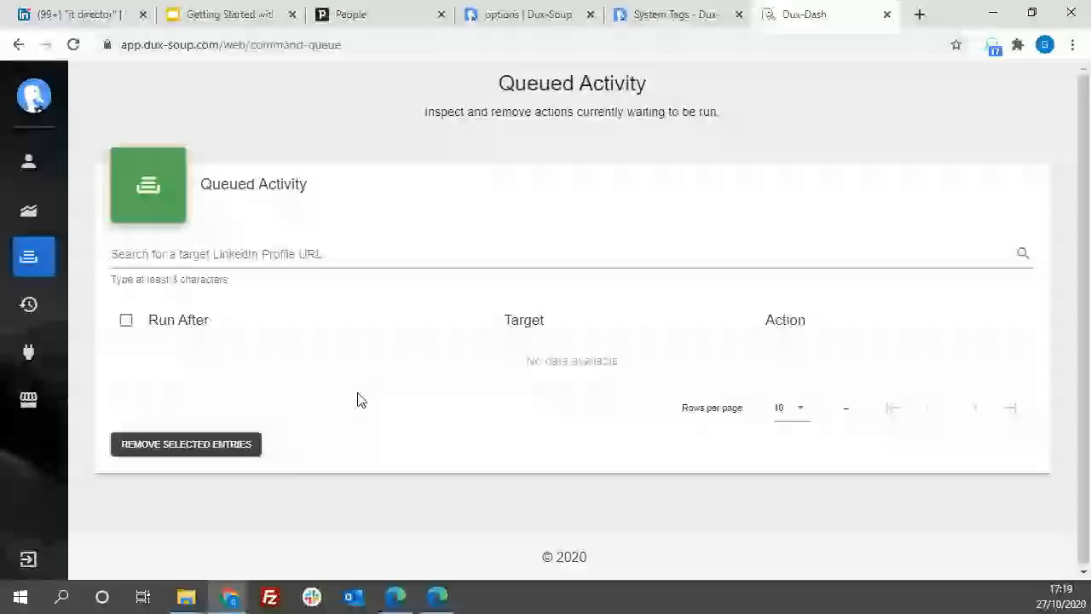
Step: Open the Activity Log and examine the logged actions, including the details of the connectProfile entry from 12.10.2020 11:46:28
mouse_move(115, 305)
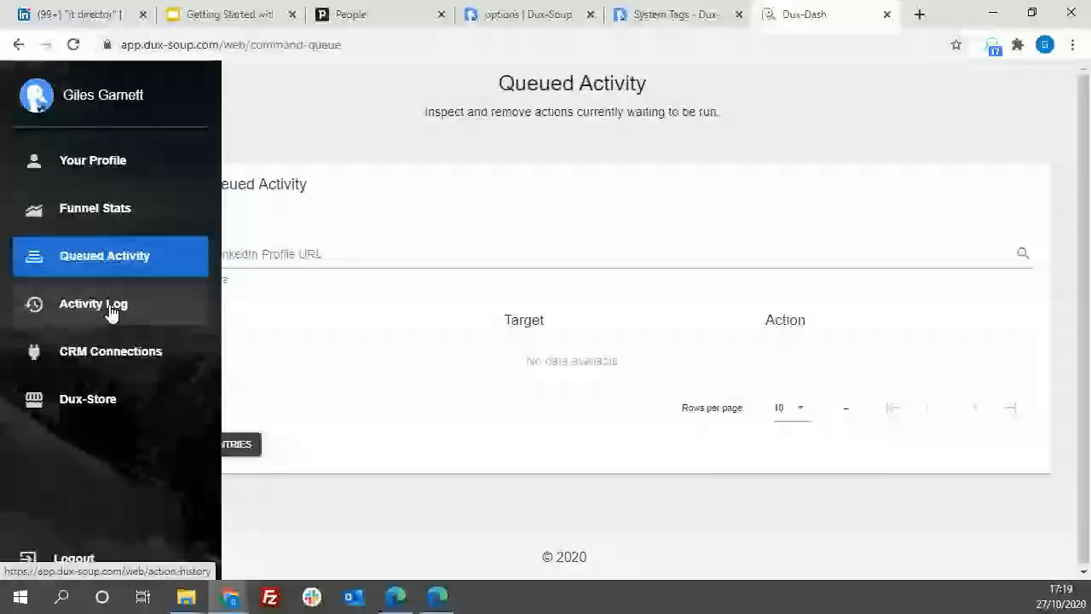
left_click(111, 312)
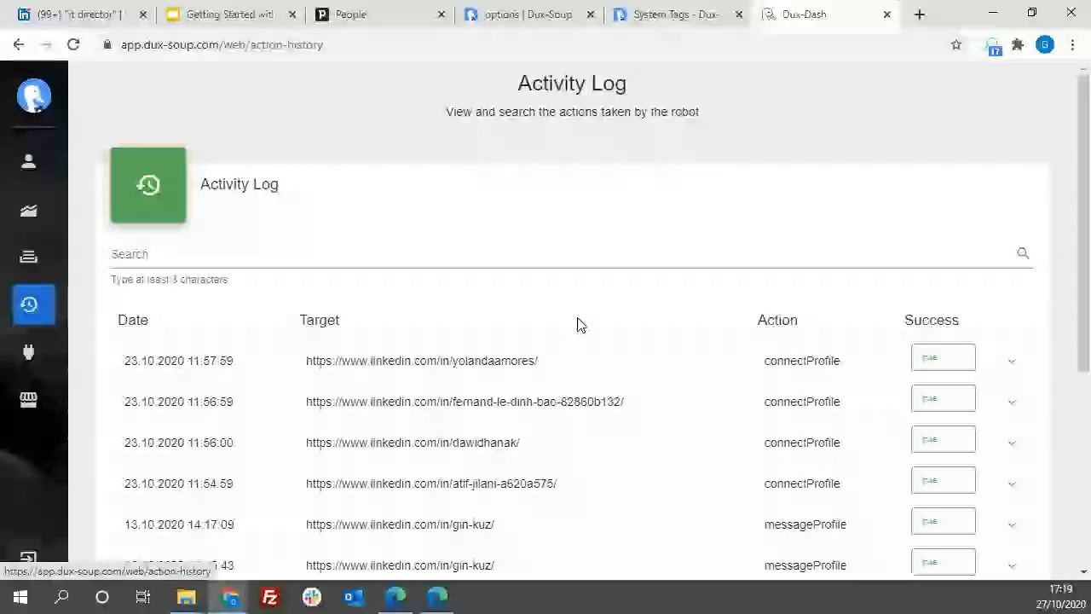
scroll(578, 324, "down", 1)
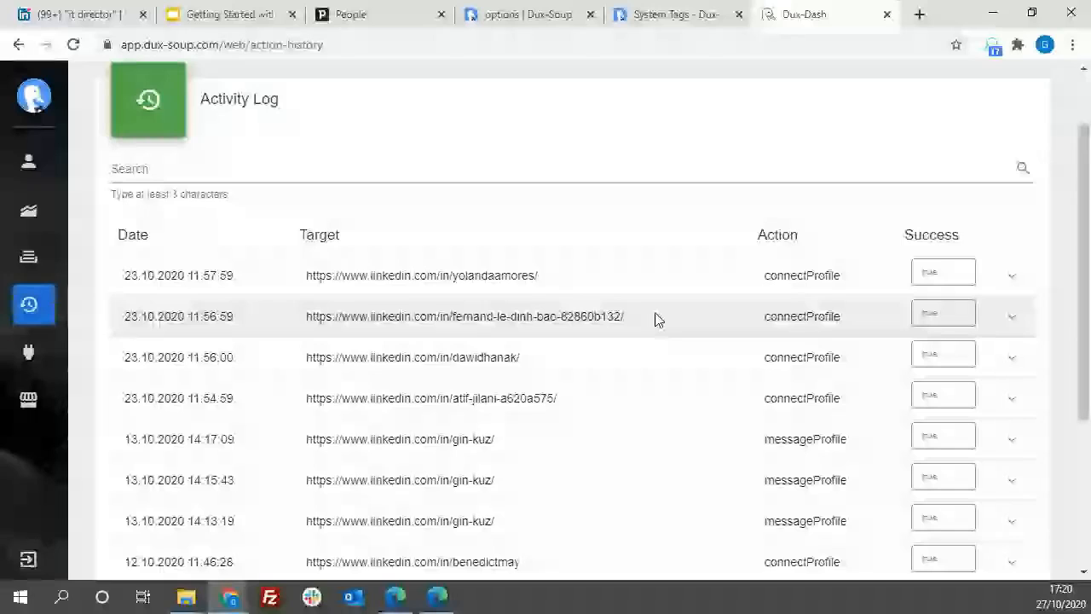
mouse_move(107, 312)
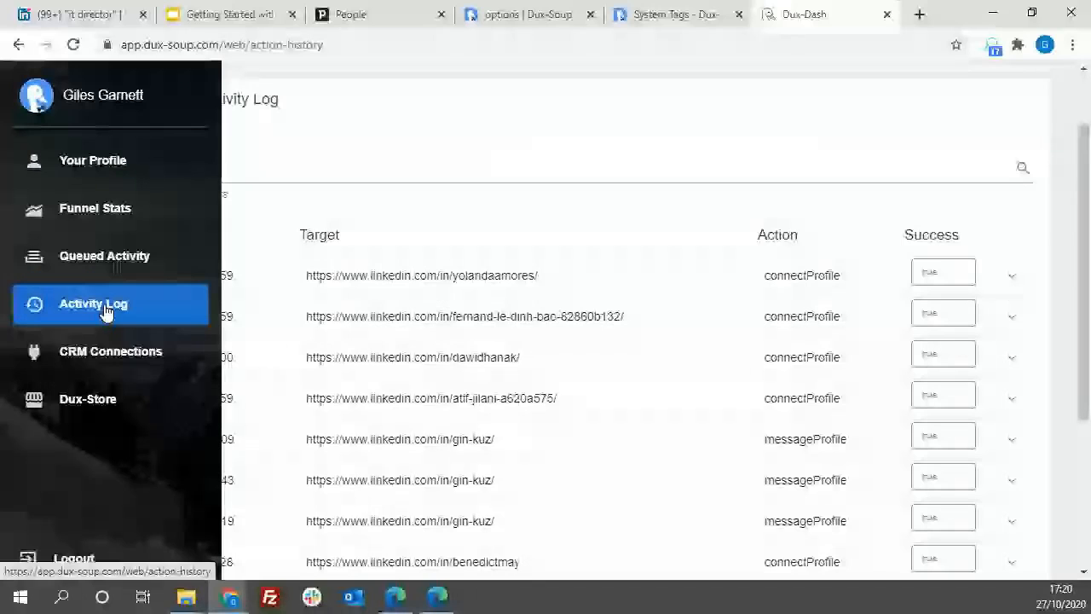
scroll(442, 224, "down", 1)
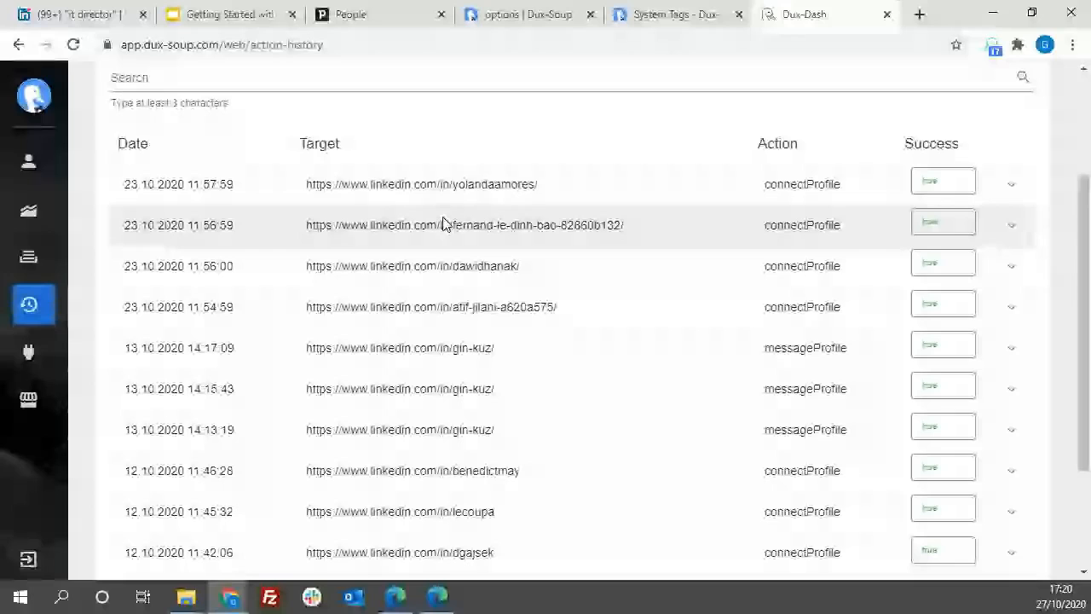
scroll(443, 224, "down", 1)
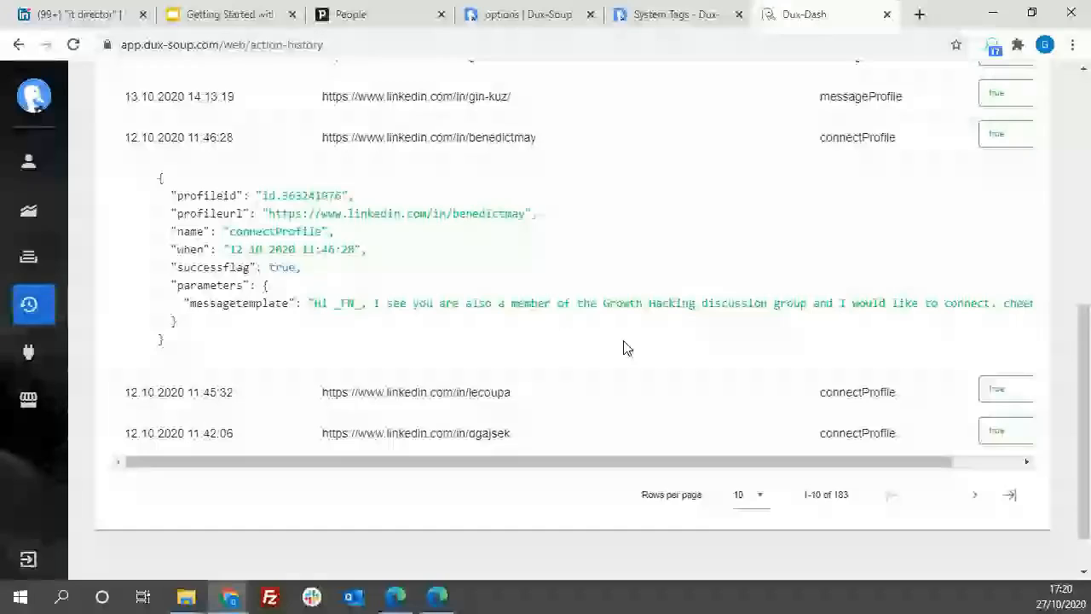
scroll(624, 348, "up", 3)
mouse_move(96, 257)
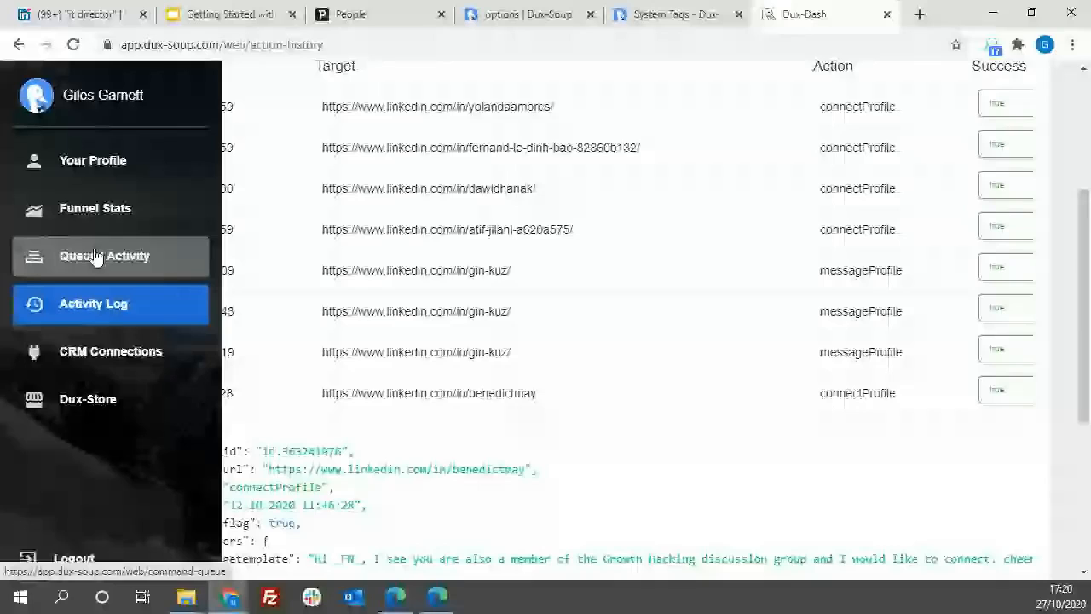
Step: Check the Queued Activity page and enable the Pipedrive account under CRM Connections
left_click(96, 258)
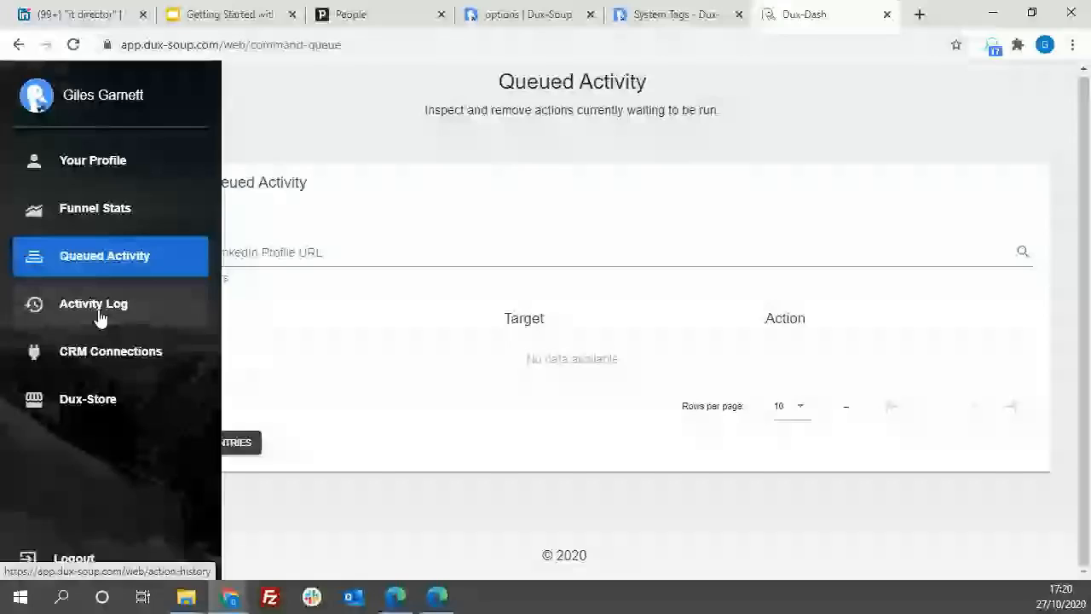
left_click(107, 351)
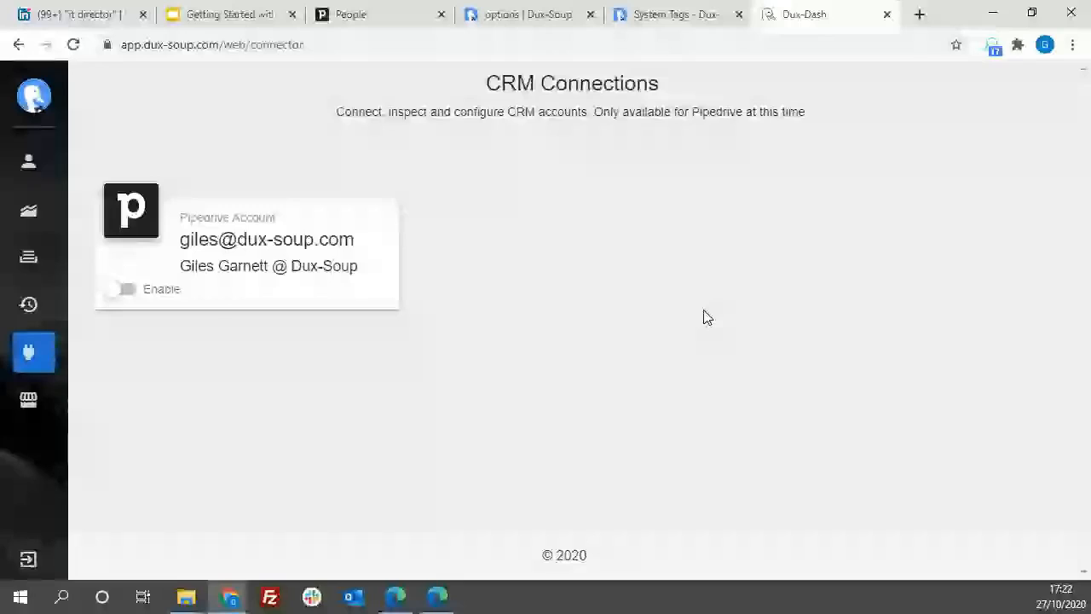
left_click(221, 305)
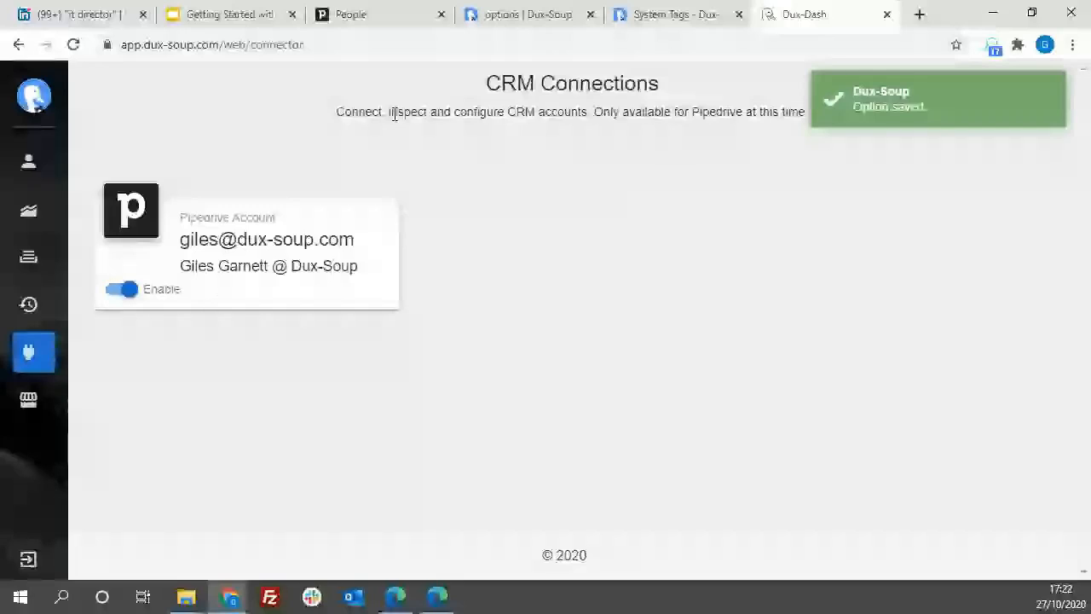
Step: Switch to Pipedrive and view the Dux-Soup actions offered for the People list
left_click(393, 21)
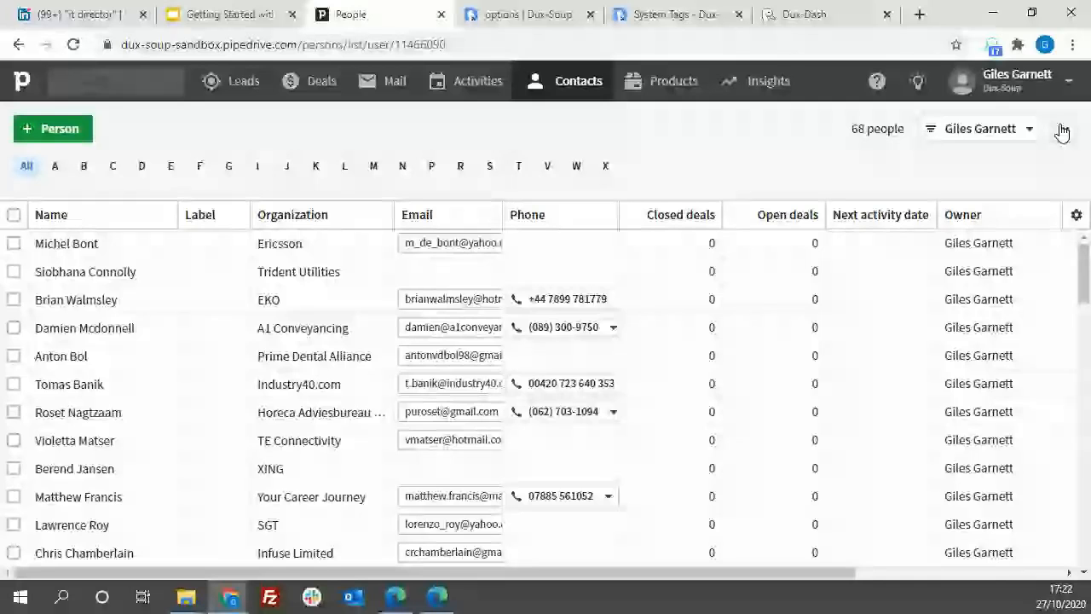
left_click(1062, 133)
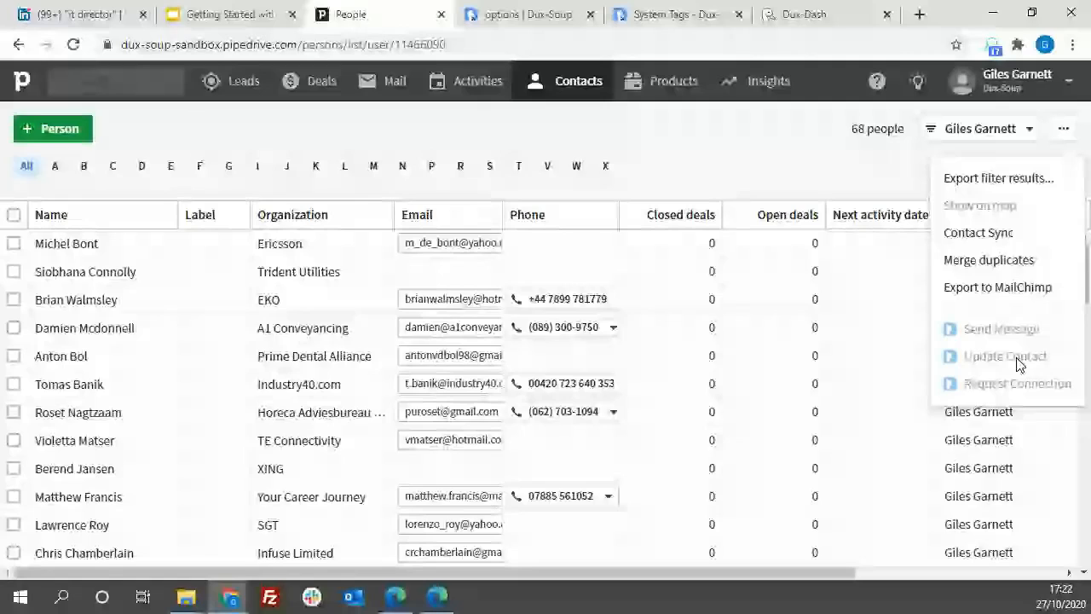
left_click(727, 177)
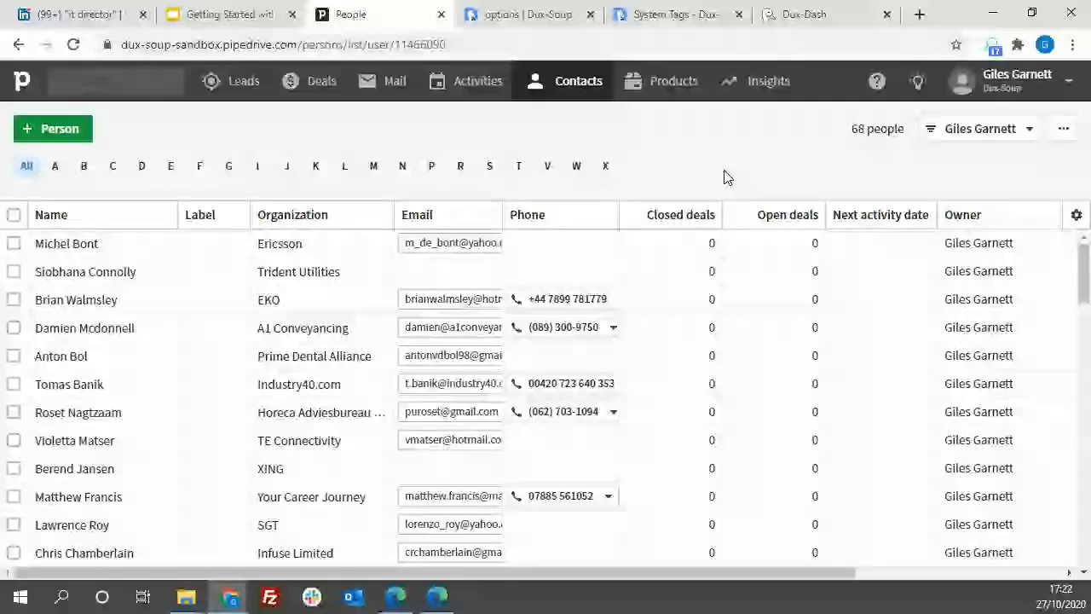
Step: Return to Dux-Dash, toggle the Pipedrive connection again, and open the Dux-Store
left_click(805, 14)
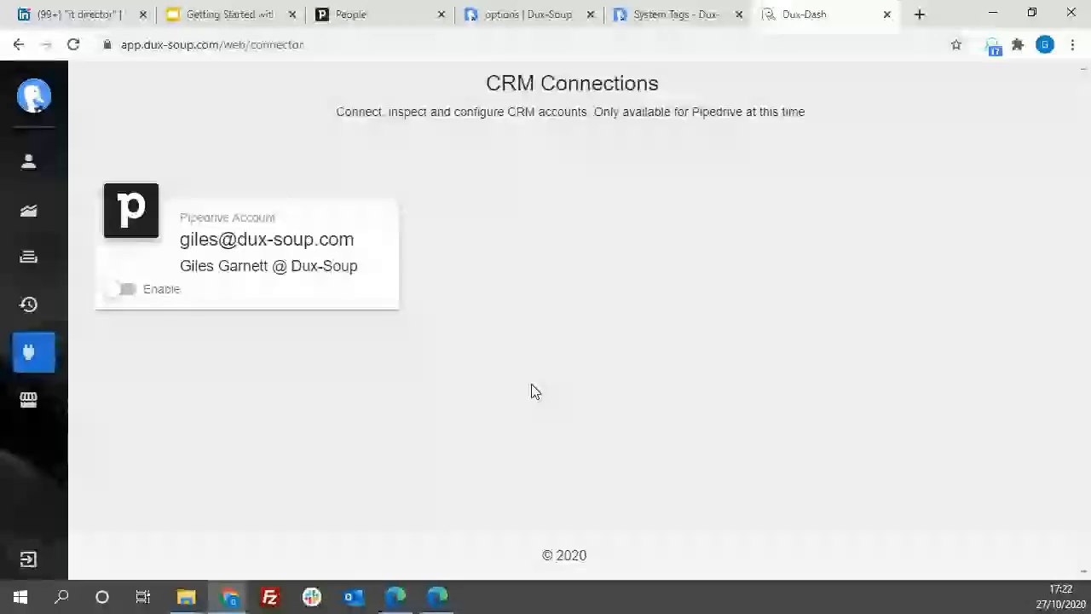
left_click(121, 289)
mouse_move(75, 252)
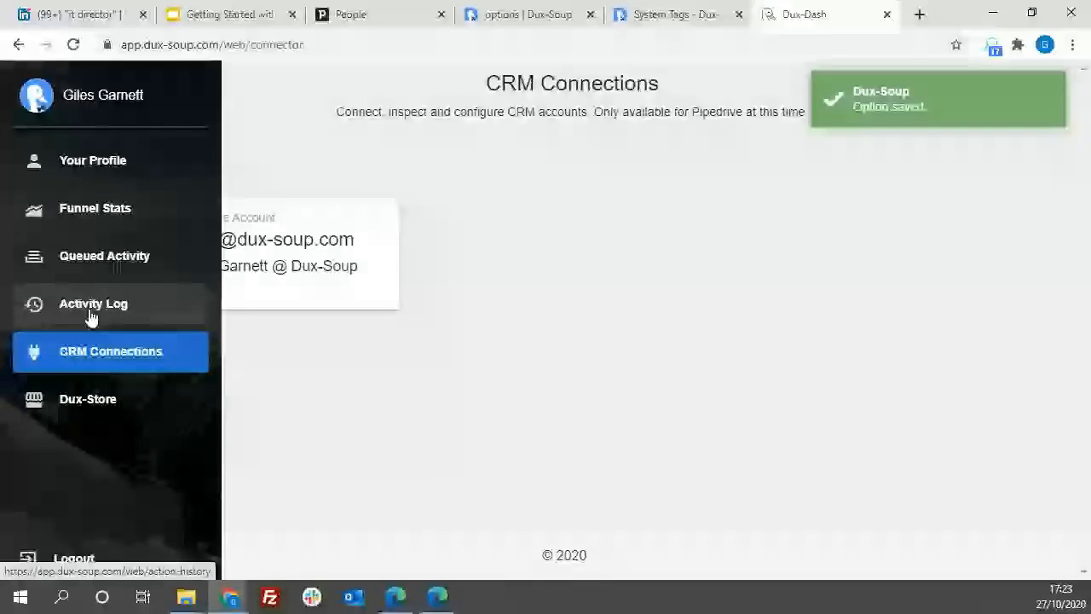
left_click(103, 406)
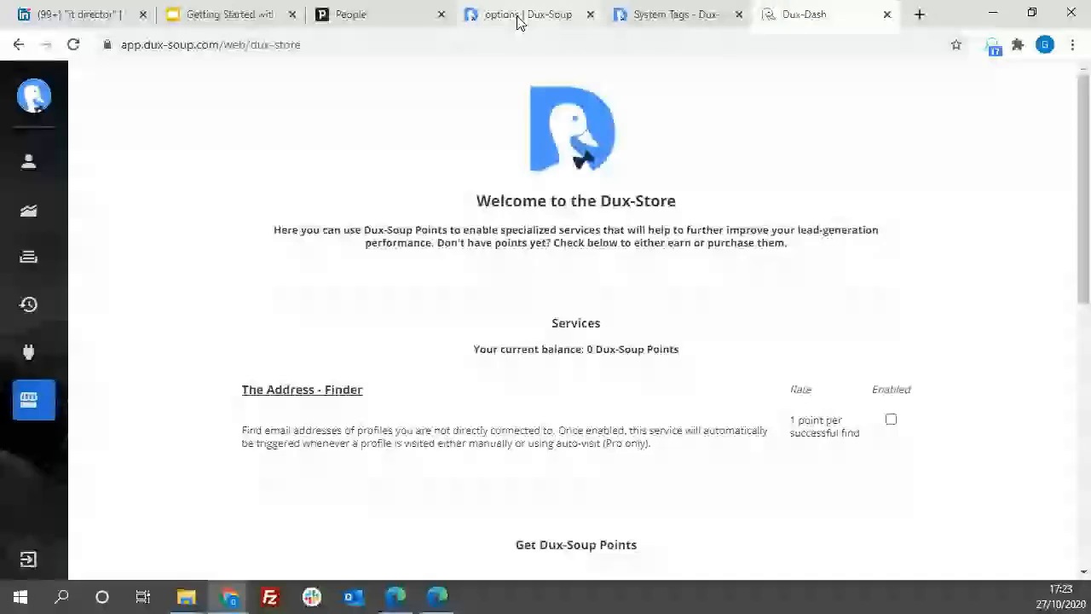
Step: Switch to LinkedIn and open the member list of the Growth Hacking group from the home feed
key("ctrl+1")
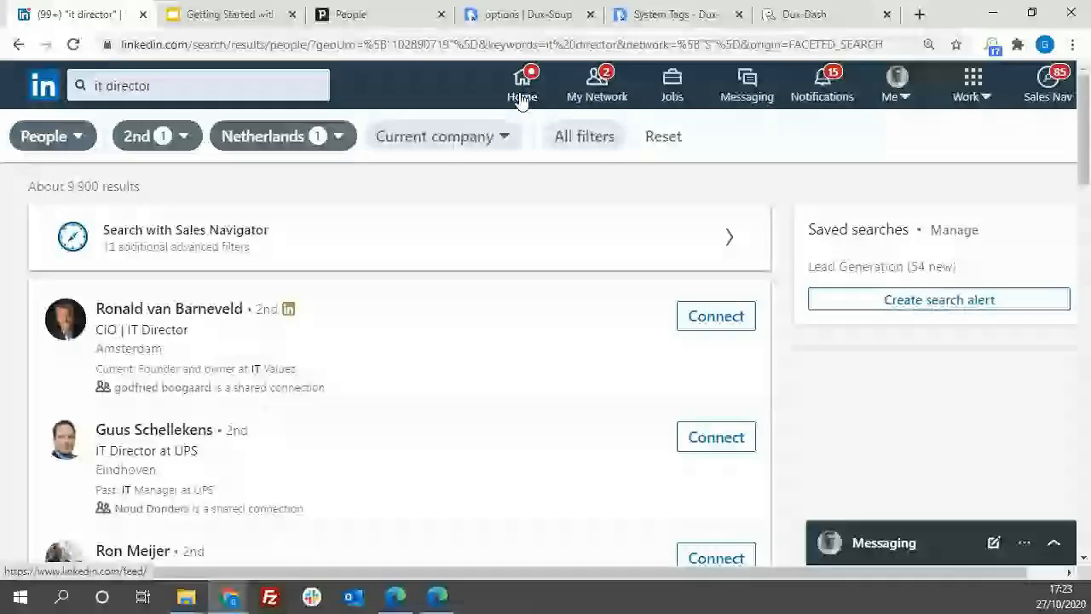
left_click(522, 99)
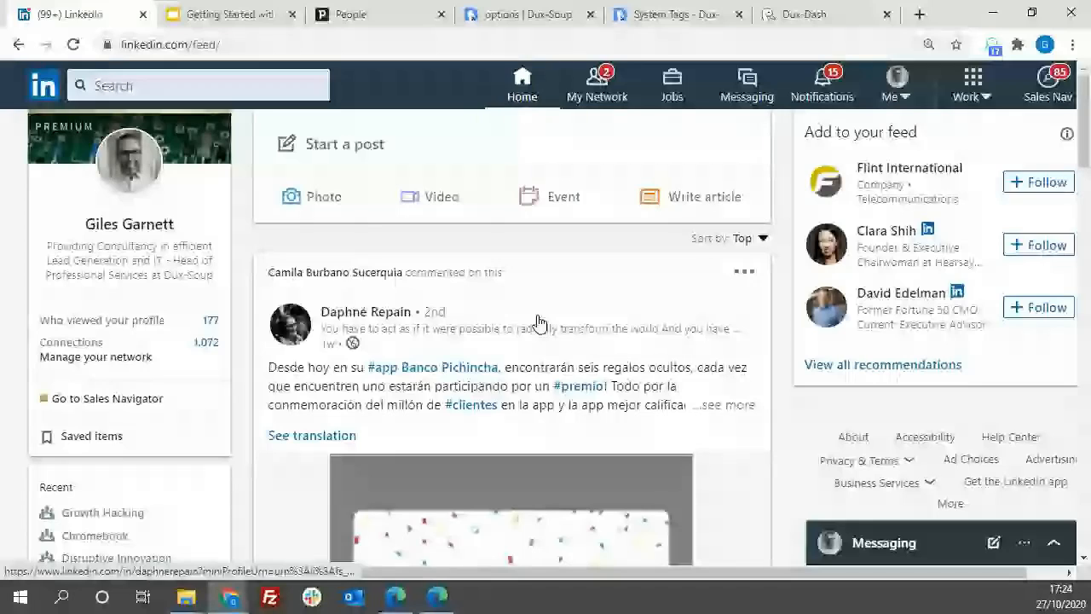
scroll(537, 321, "down", 1)
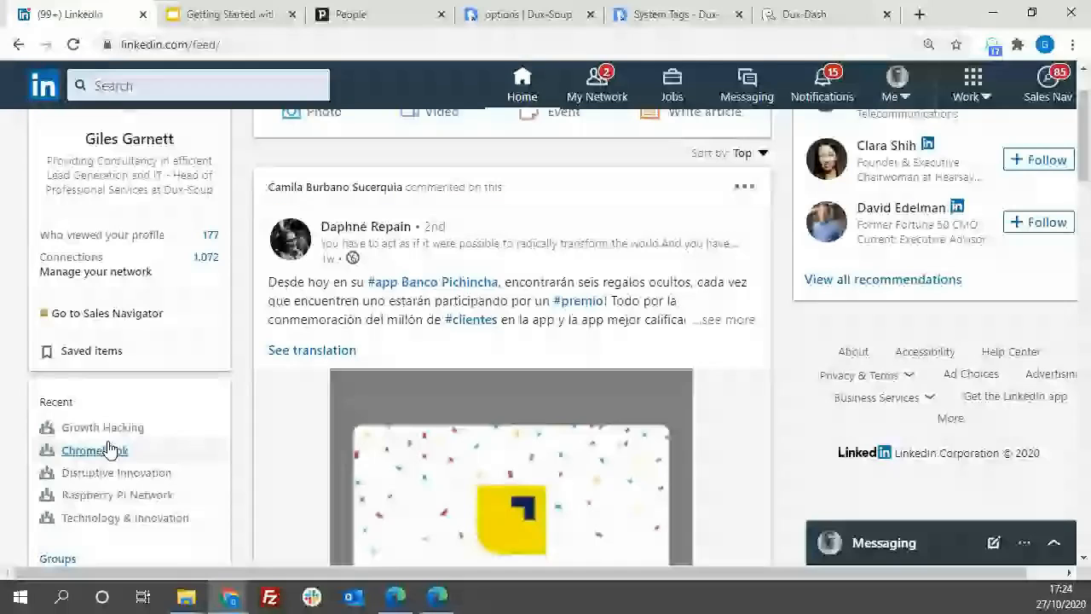
left_click(109, 450)
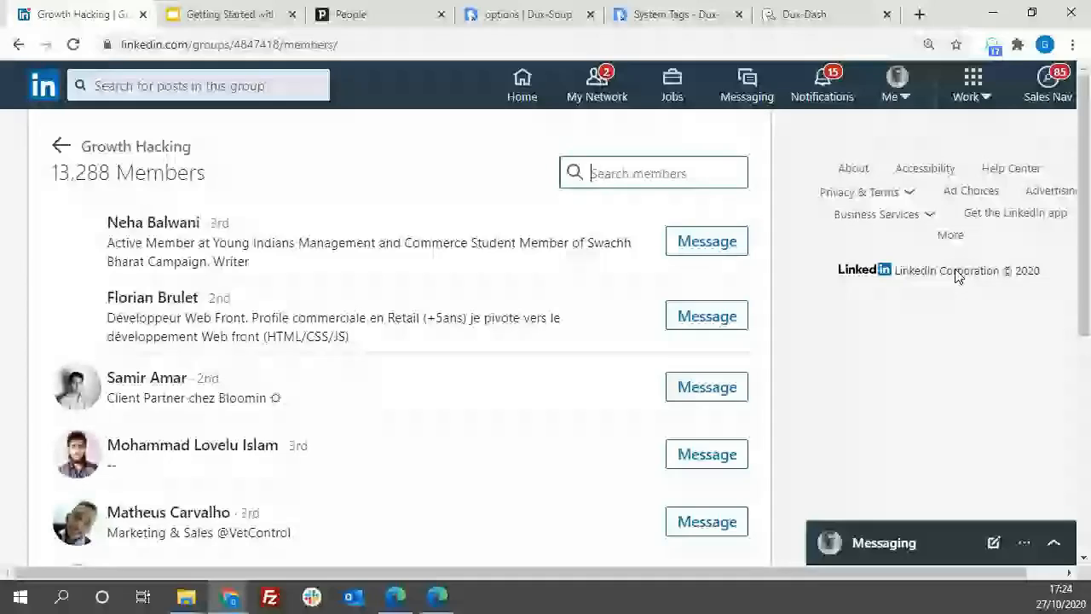
Step: Return to the Dux-Soup options and enable automatic follow-up messages after a connection has been added
left_click(524, 17)
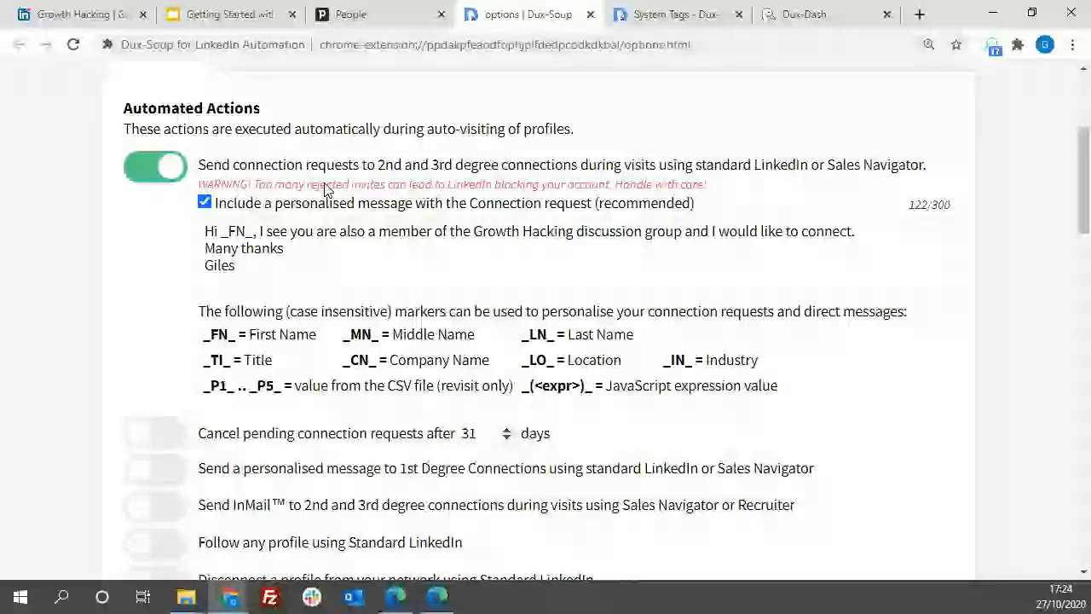
scroll(1029, 233, "down", 8)
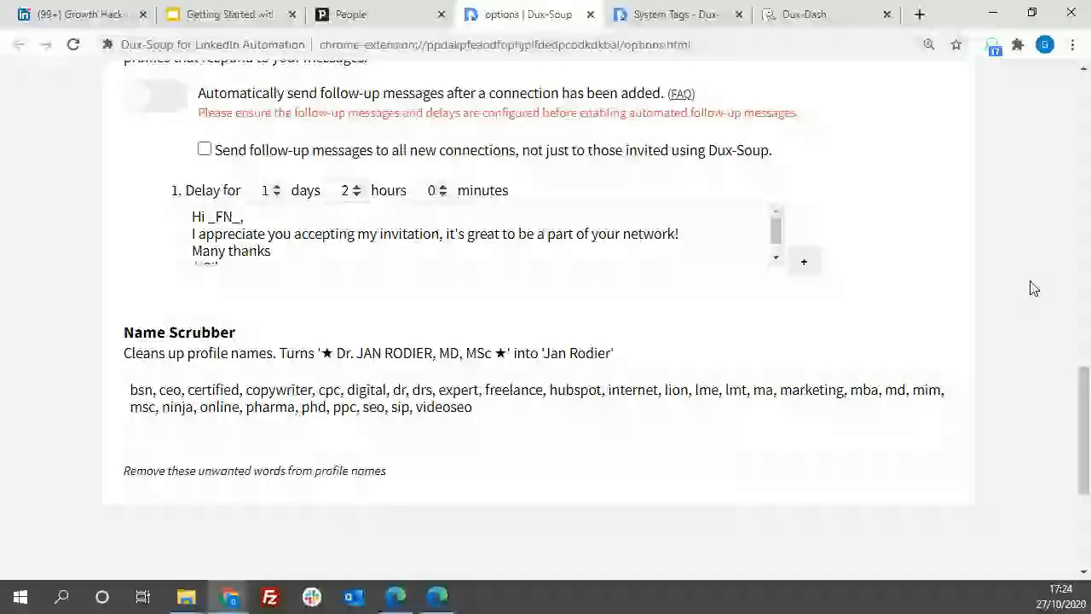
scroll(1027, 285, "up", 2)
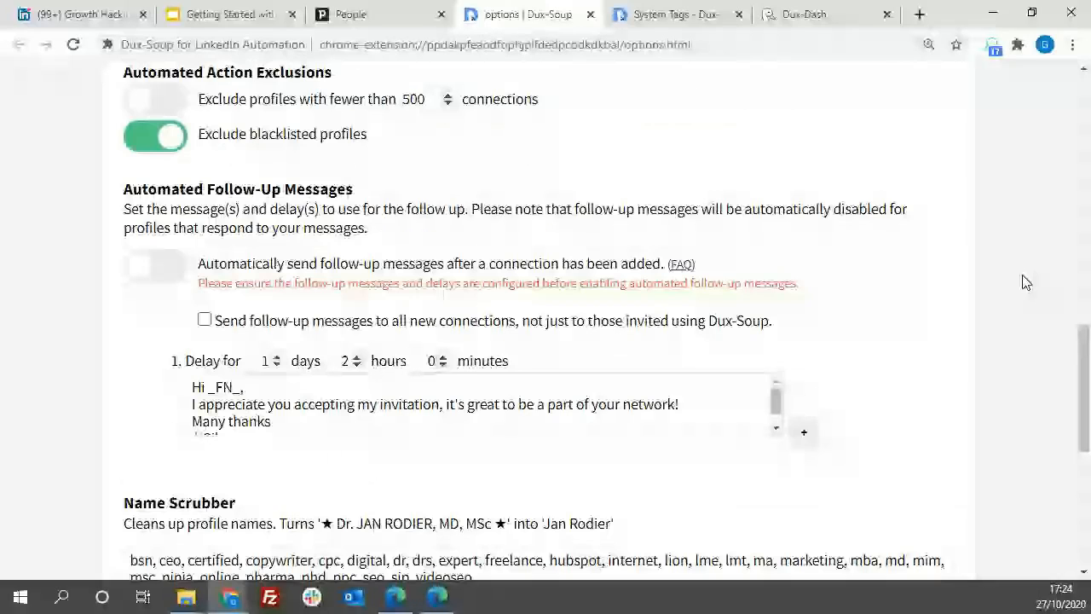
left_click(1075, 19)
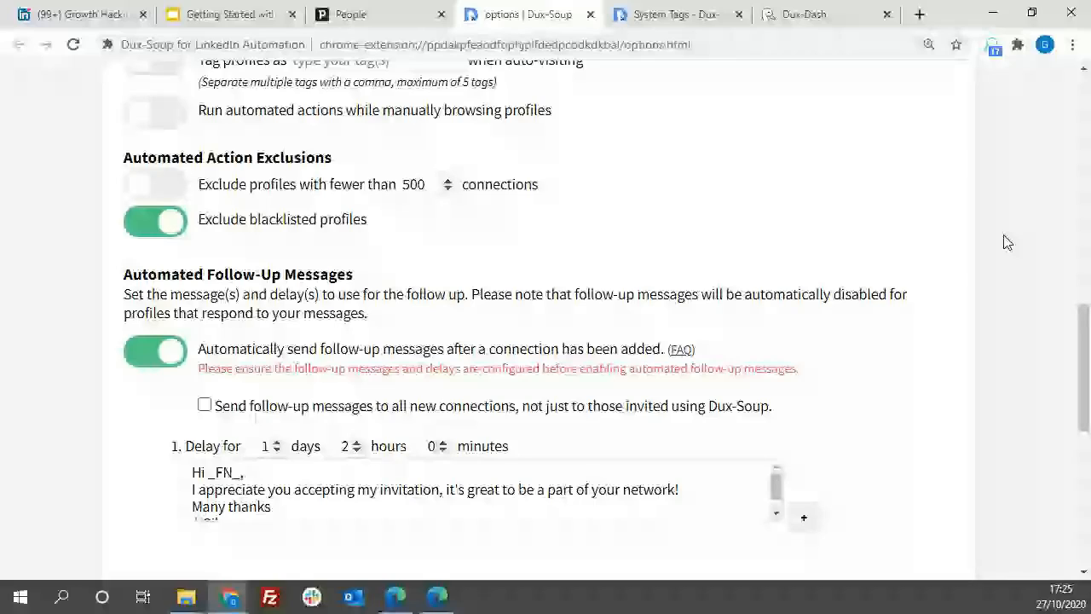
Step: Enable cancelling pending connection requests after 31 days, and look at the sent invitations on LinkedIn
scroll(1004, 241, "up", 5)
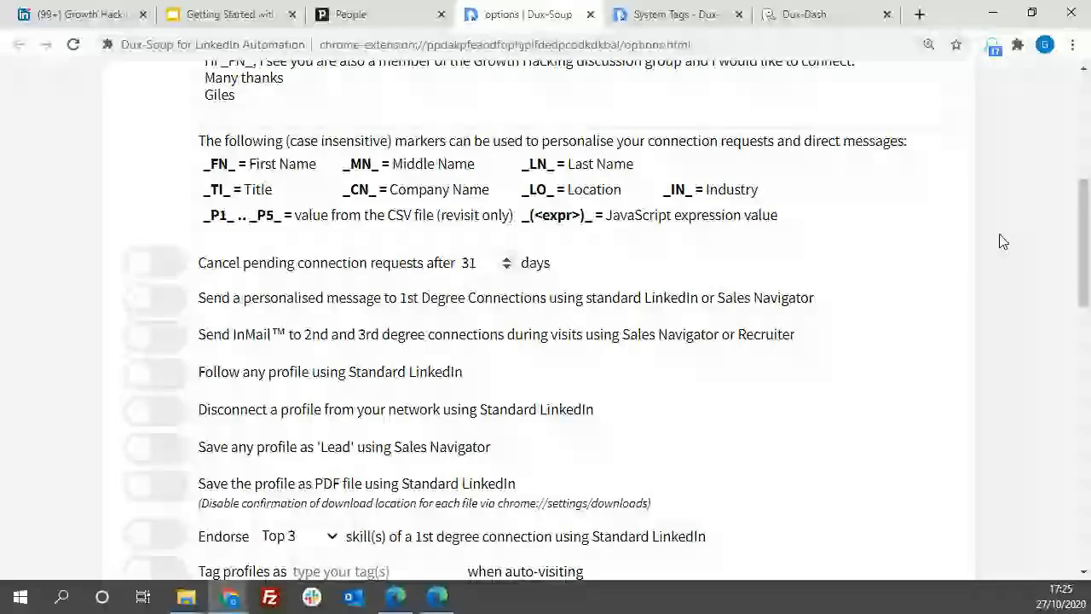
left_click(416, 271)
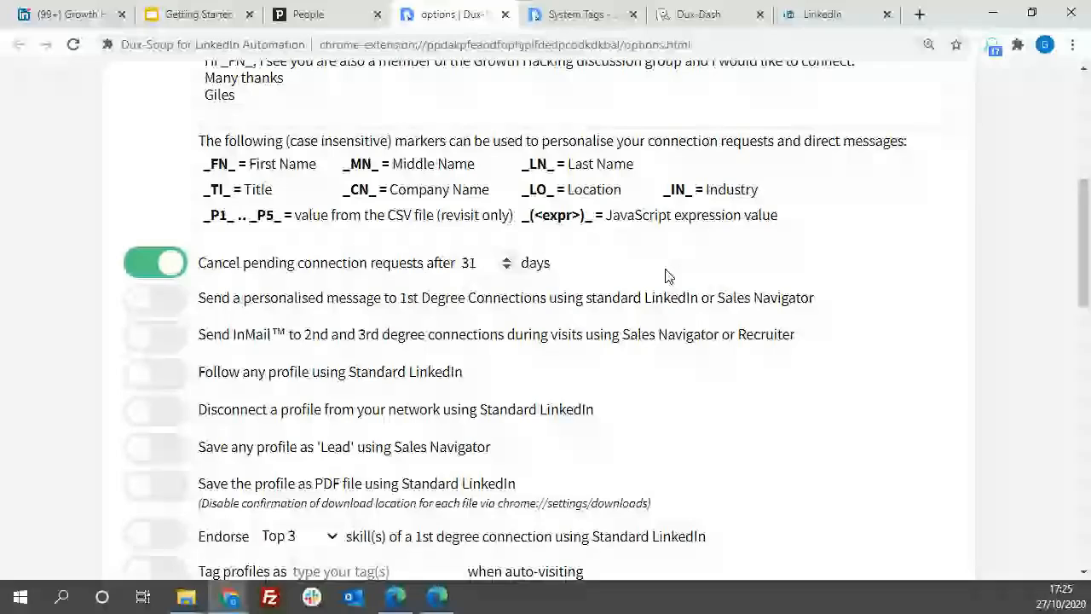
left_click(838, 15)
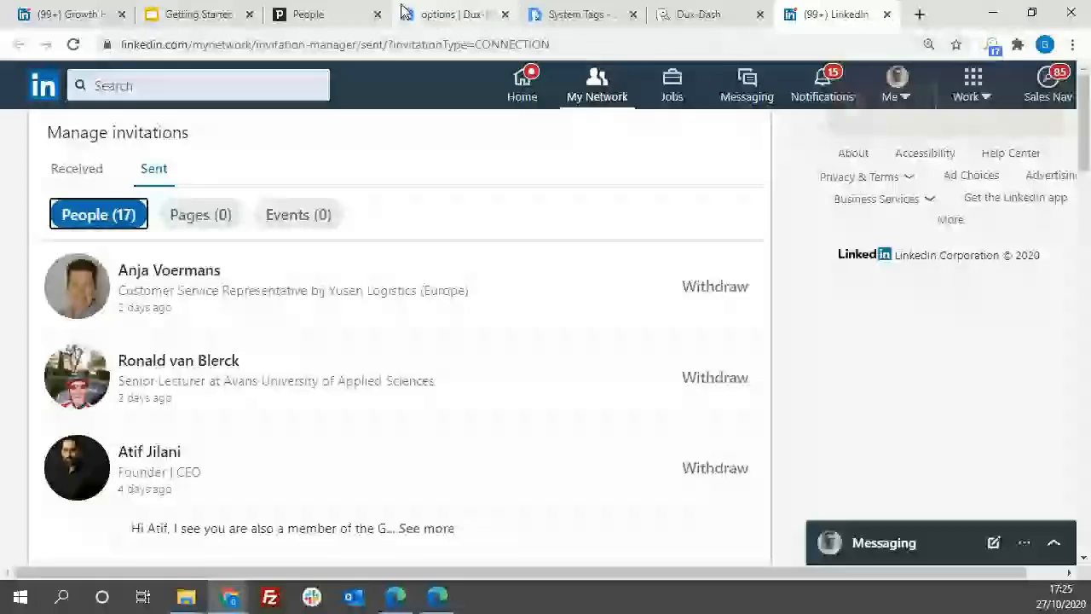
left_click(405, 13)
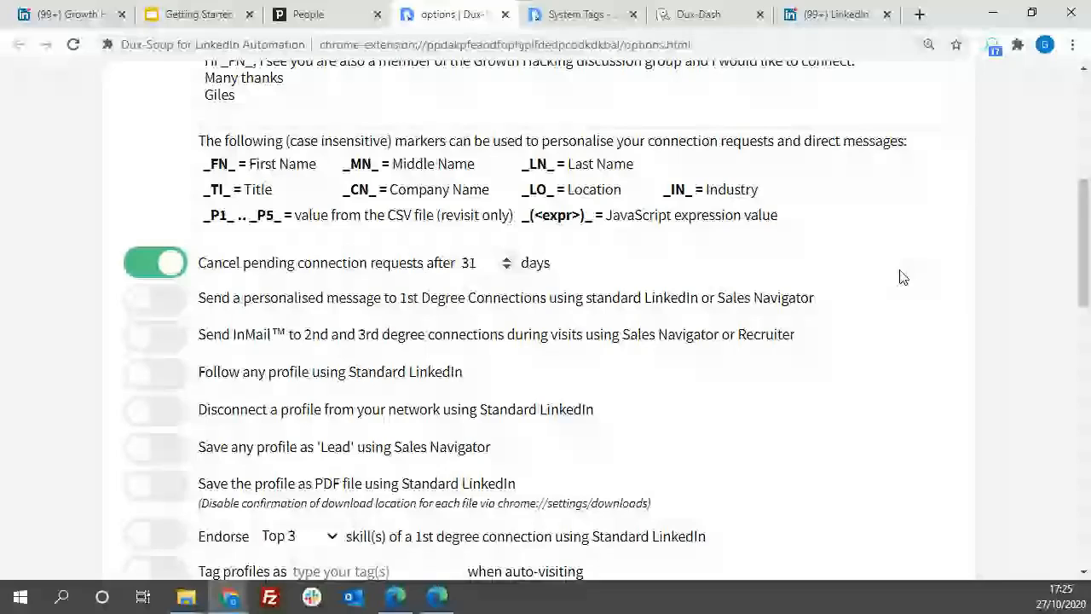
Step: Try an exclusion threshold of 20000 connections for automated actions and set it back to 500
scroll(434, 441, "down", 3)
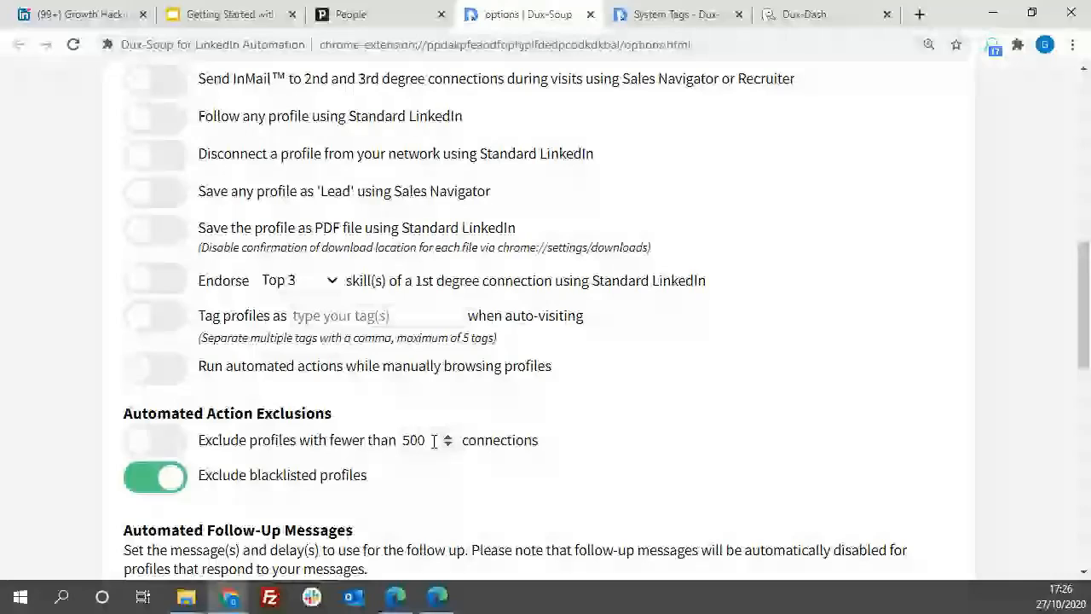
left_click_drag(434, 441, 400, 441)
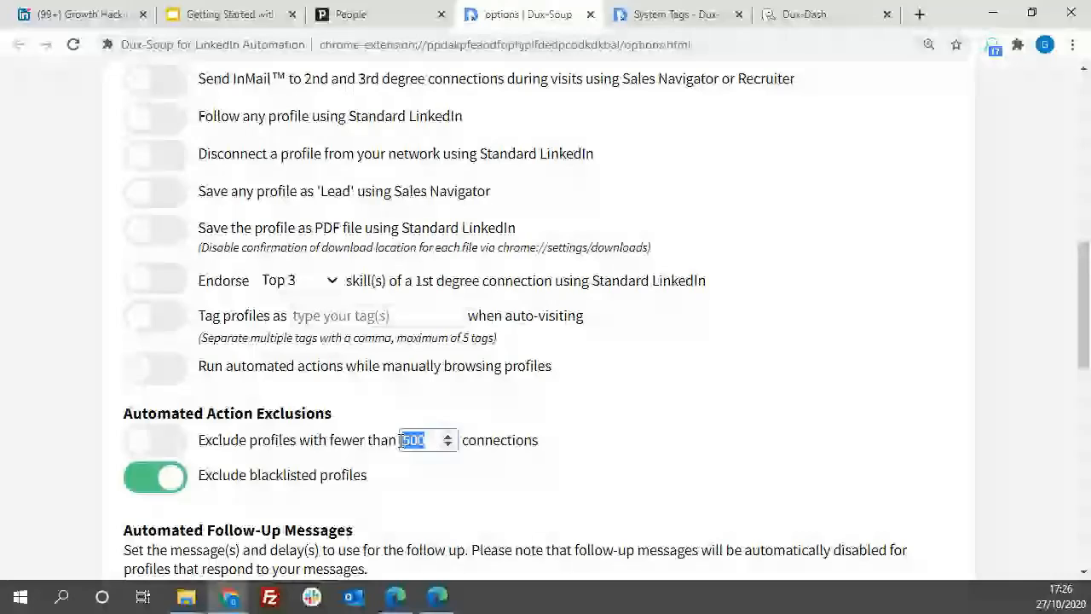
type("20000")
left_click(646, 452)
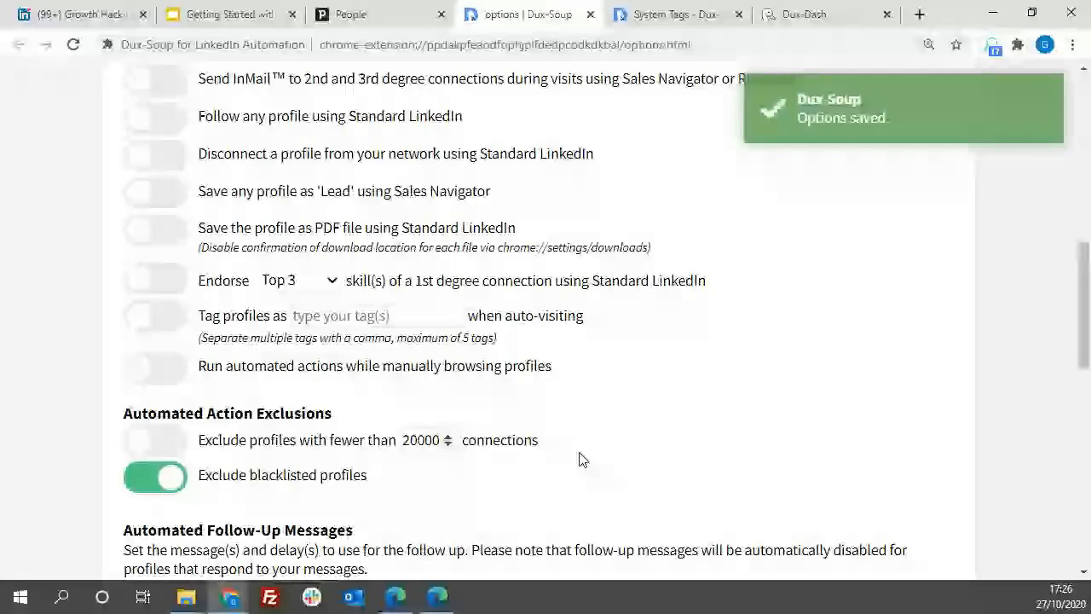
double_click(421, 440)
type("500")
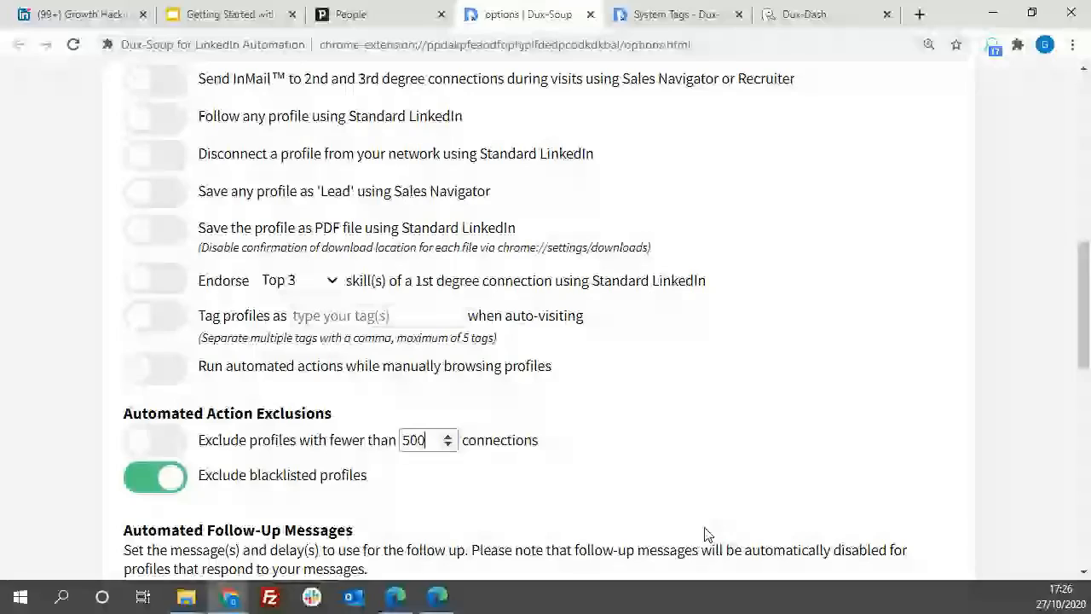
left_click(716, 441)
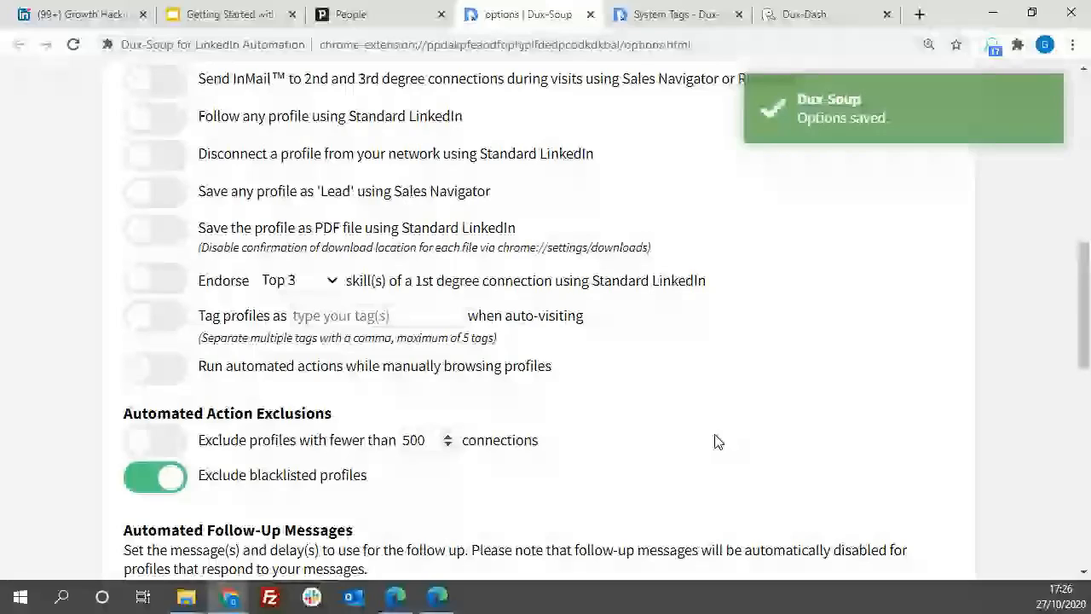
Step: Review the connection request message and automated actions, and examine the Profile Skipper options
scroll(495, 333, "up", 6)
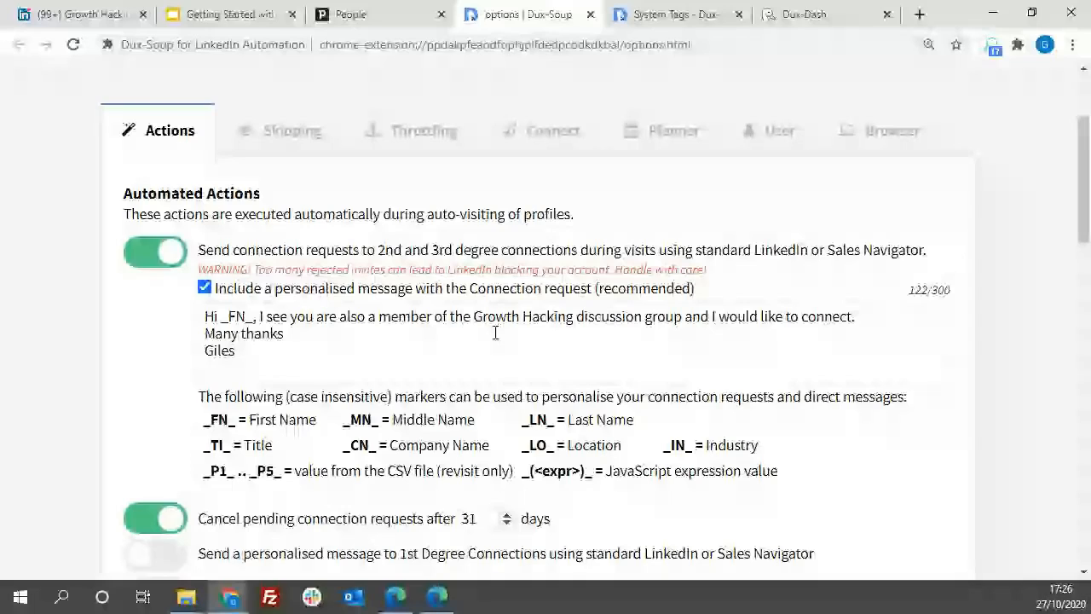
scroll(705, 342, "down", 10)
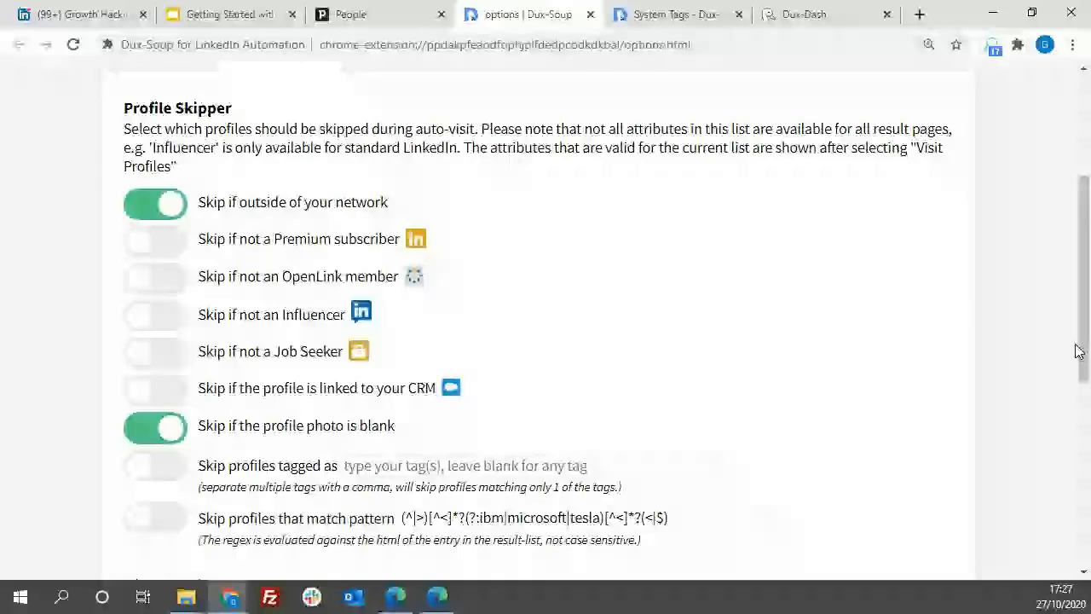
scroll(811, 294, "up", 1)
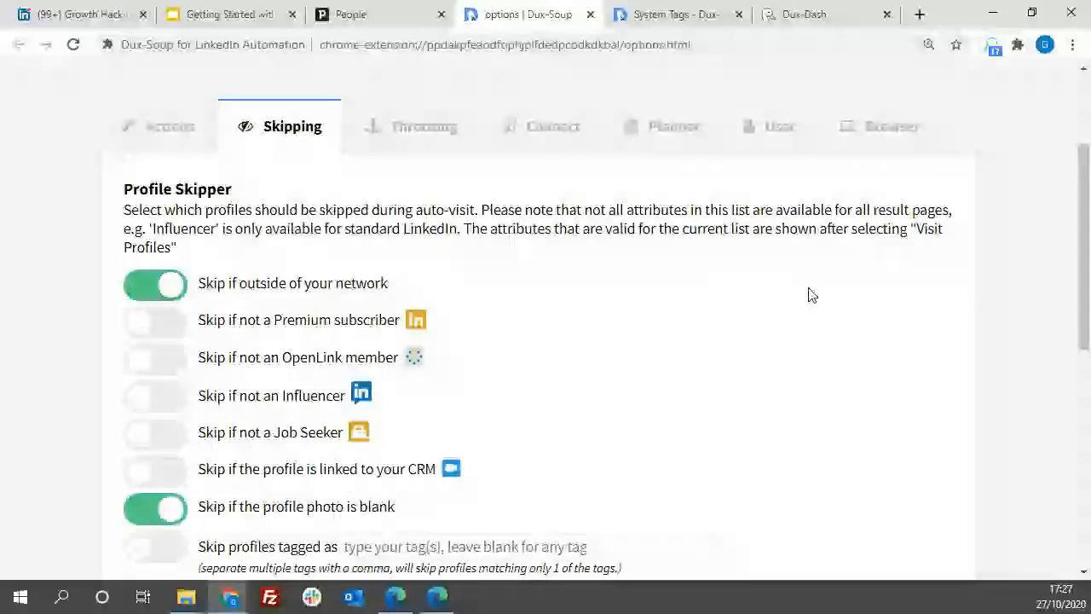
Step: Set the profile visiting speed to "Slow : under 200 per hour" and apply a random correction to the daily limit
left_click(418, 126)
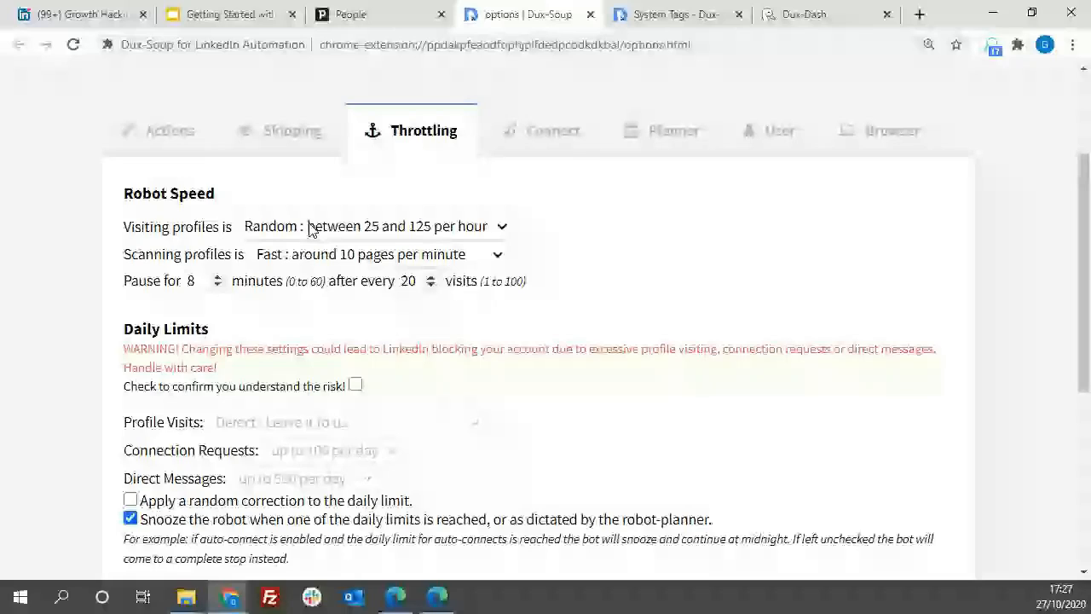
left_click(311, 229)
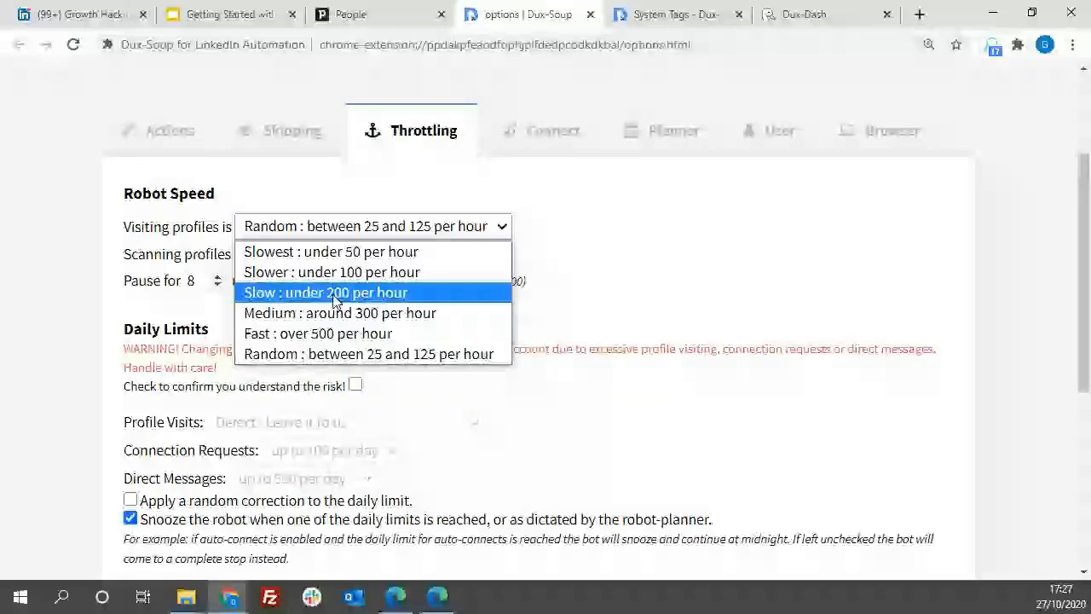
left_click(334, 297)
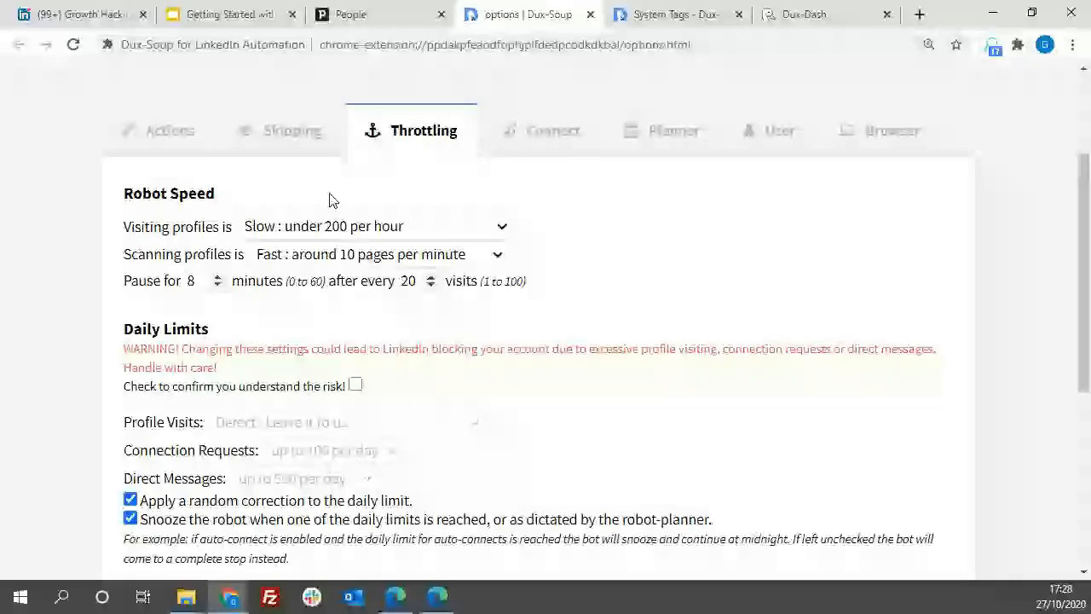
Step: Examine the weekly working-hours schedule of the visiting robot in the Planner
left_click(662, 131)
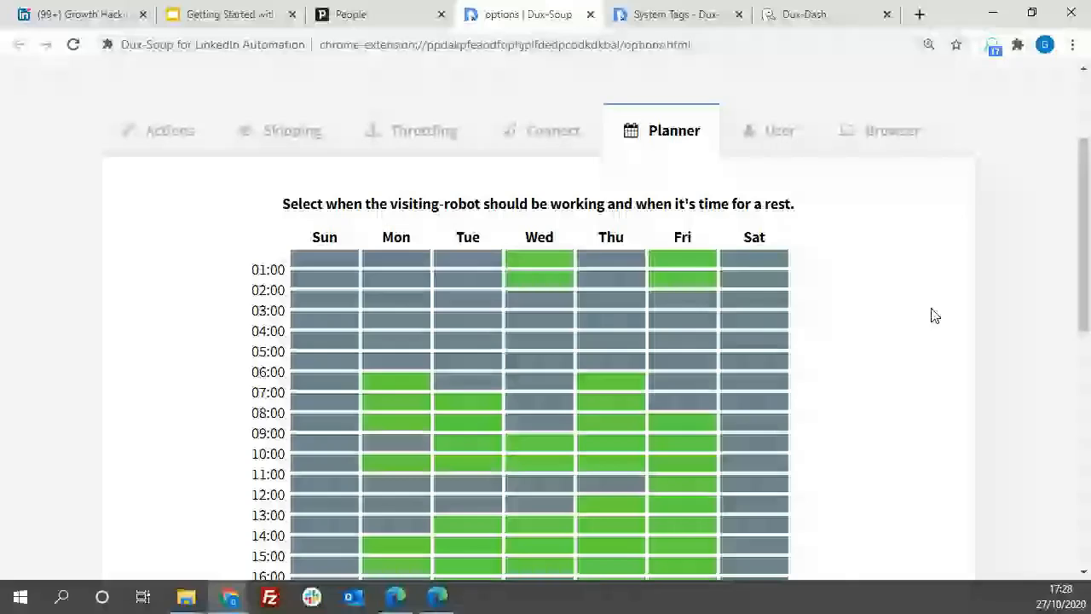
scroll(935, 316, "down", 2)
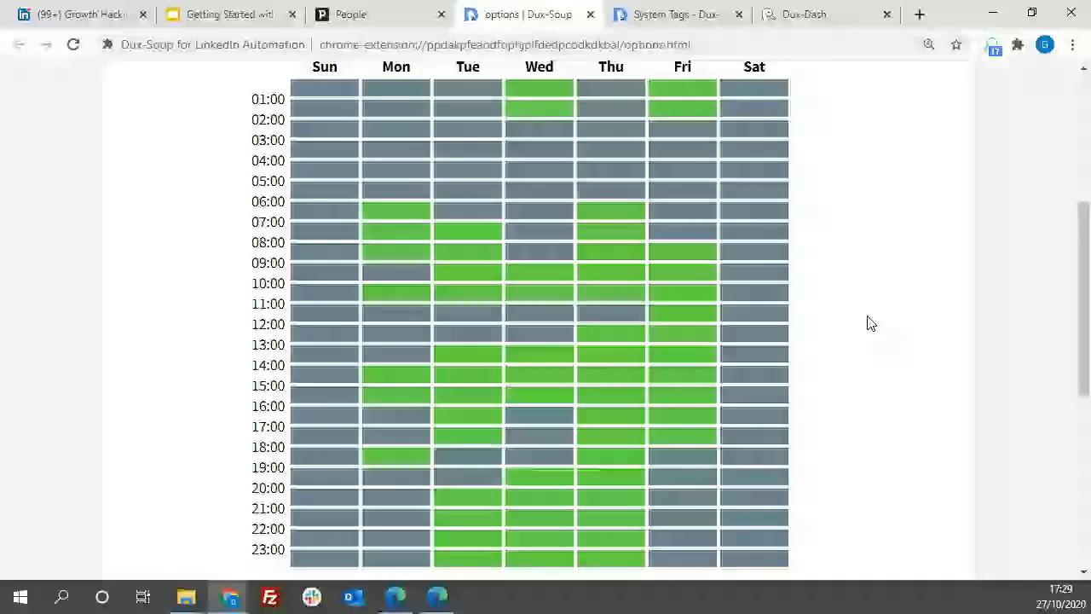
scroll(870, 323, "up", 3)
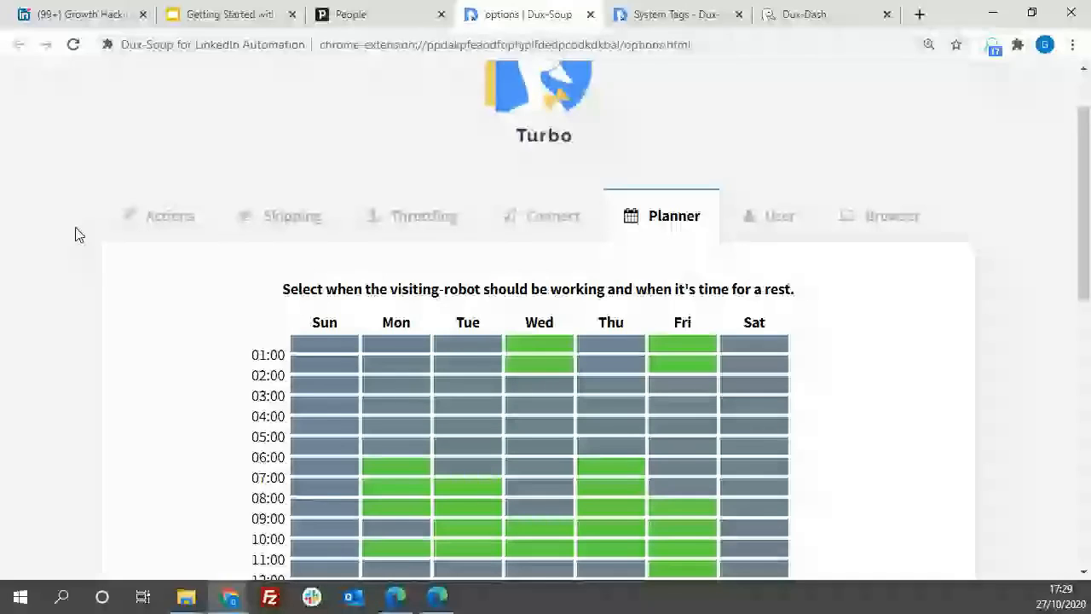
Step: Review the automated actions, the personalised connection message and the exclusion settings before starting the campaign
left_click(162, 215)
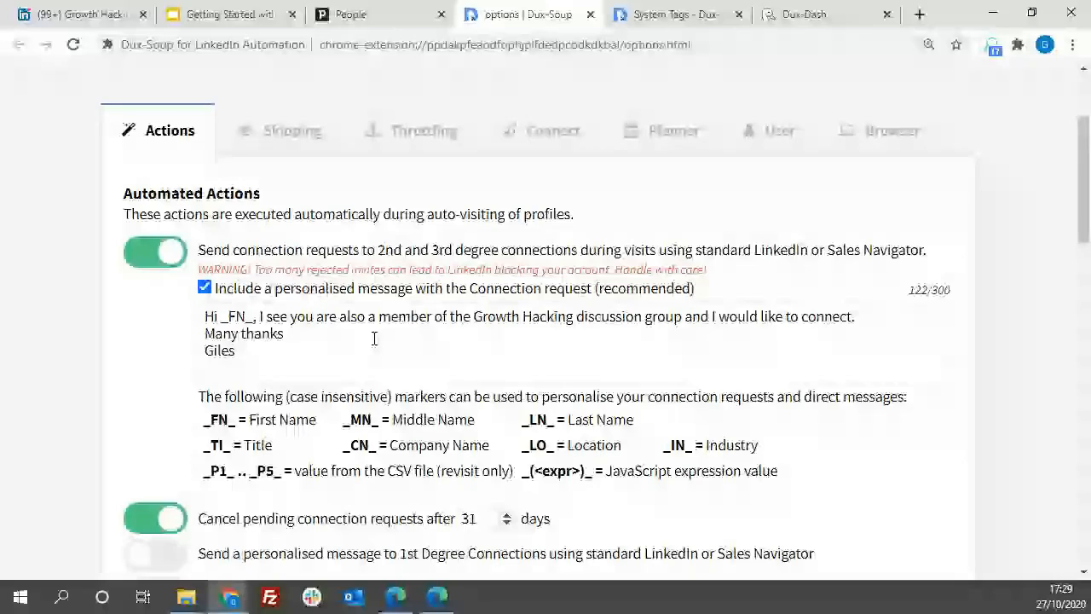
scroll(42, 332, "down", 7)
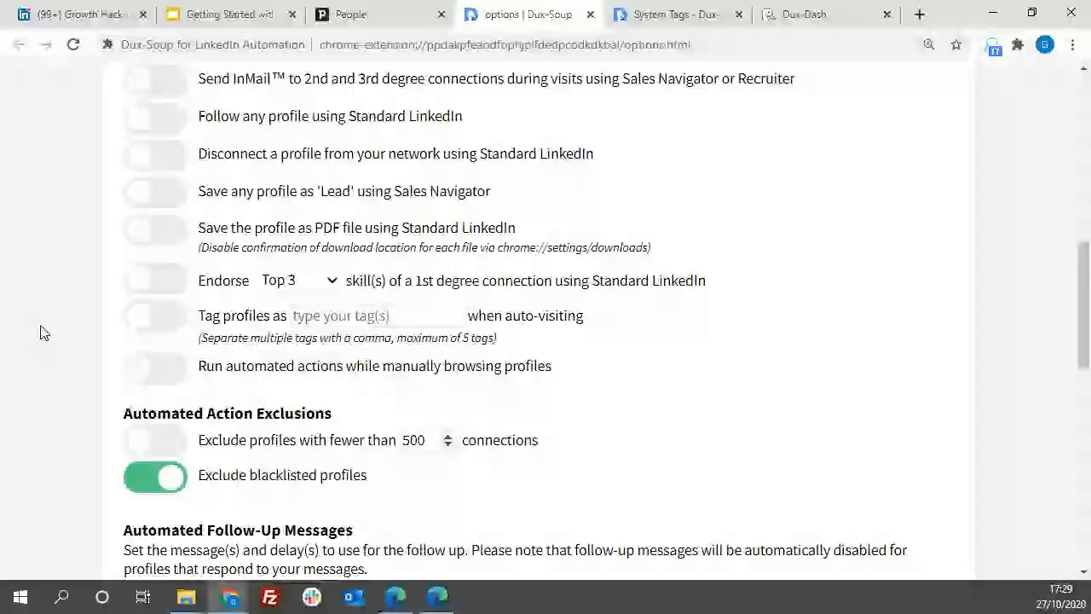
scroll(43, 332, "down", 4)
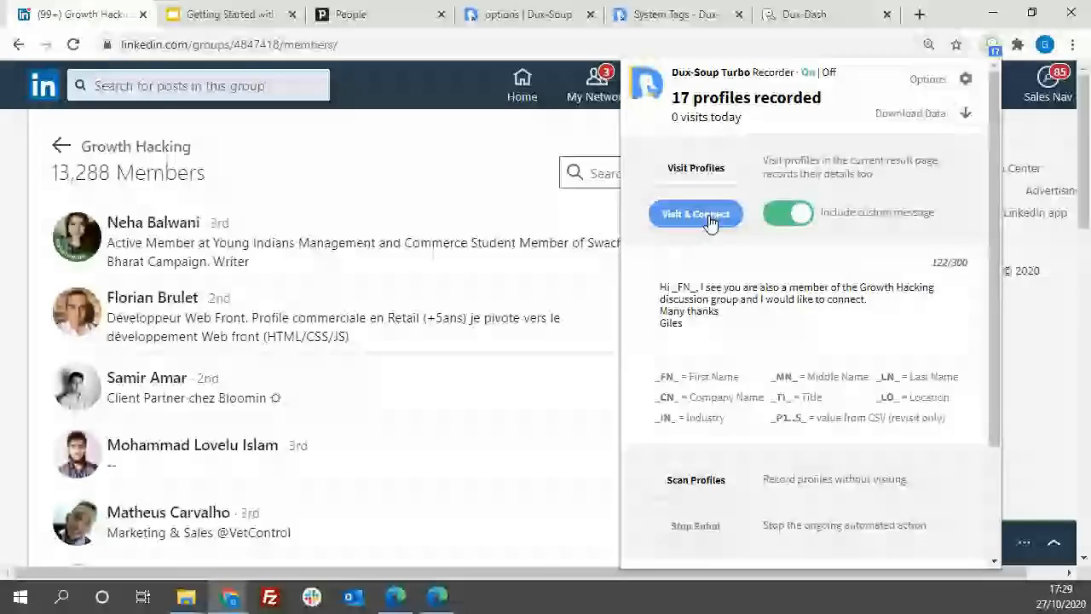
Step: Start a Visit & Connect run with the custom message on the Growth Hacking group members, declining the email address lookup
left_click(696, 215)
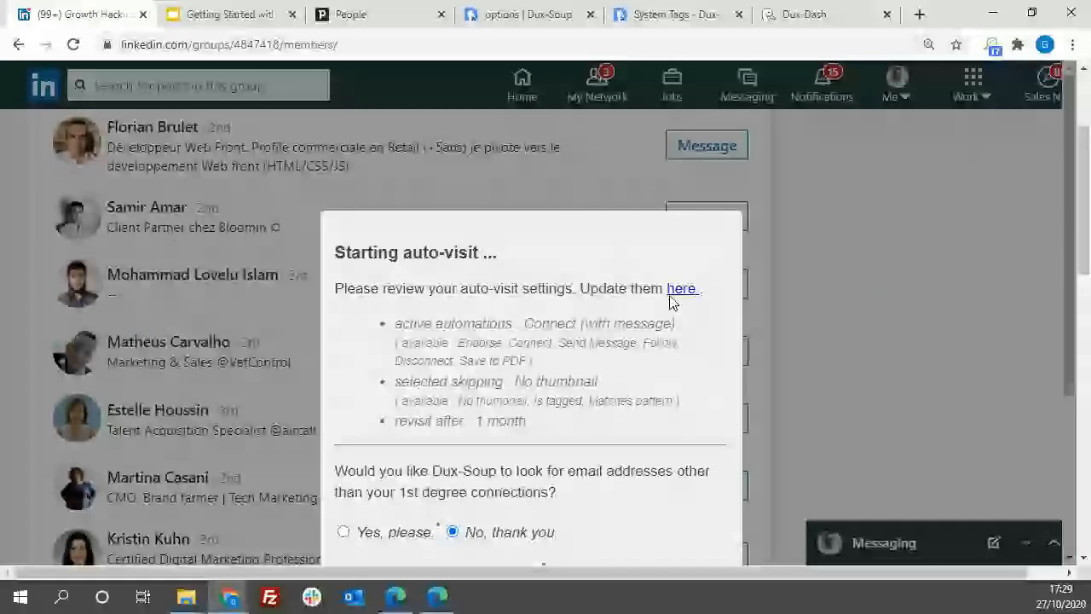
left_click(1072, 45)
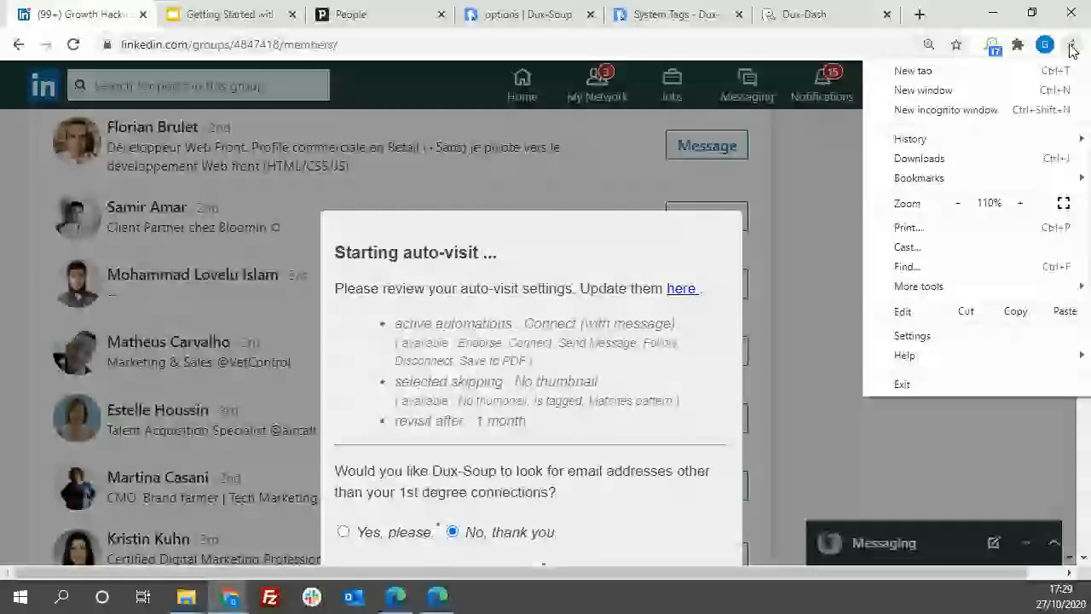
key("Escape")
key("ctrl+minus")
key("ctrl+minus")
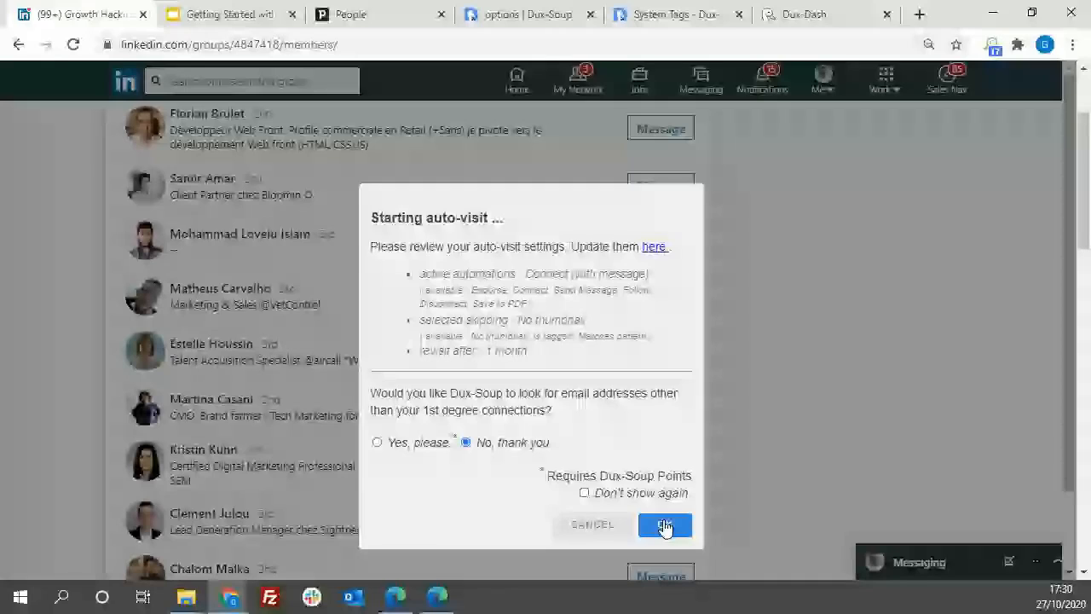
left_click(667, 526)
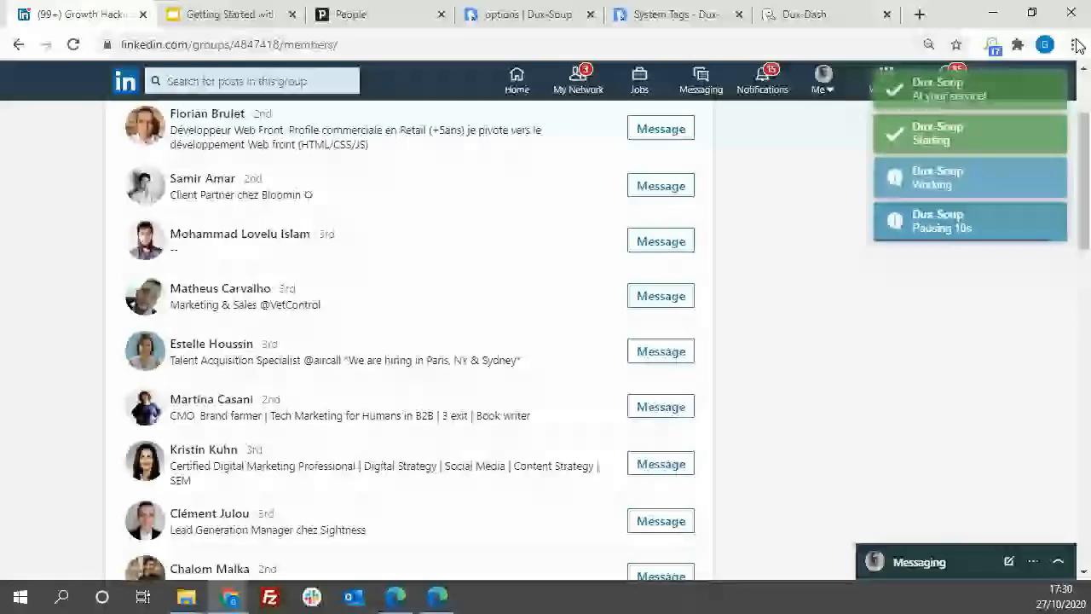
scroll(440, 179, "up", 2)
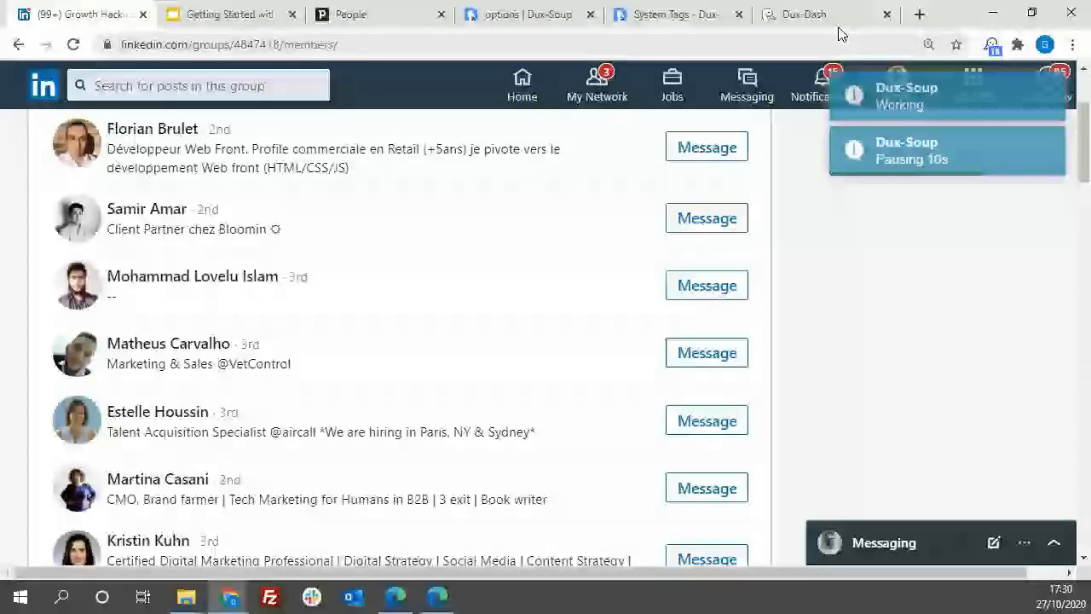
Step: Check the robot's progress on the group page and refresh the Dux-Dash Activity Log for its latest actions
left_click(819, 15)
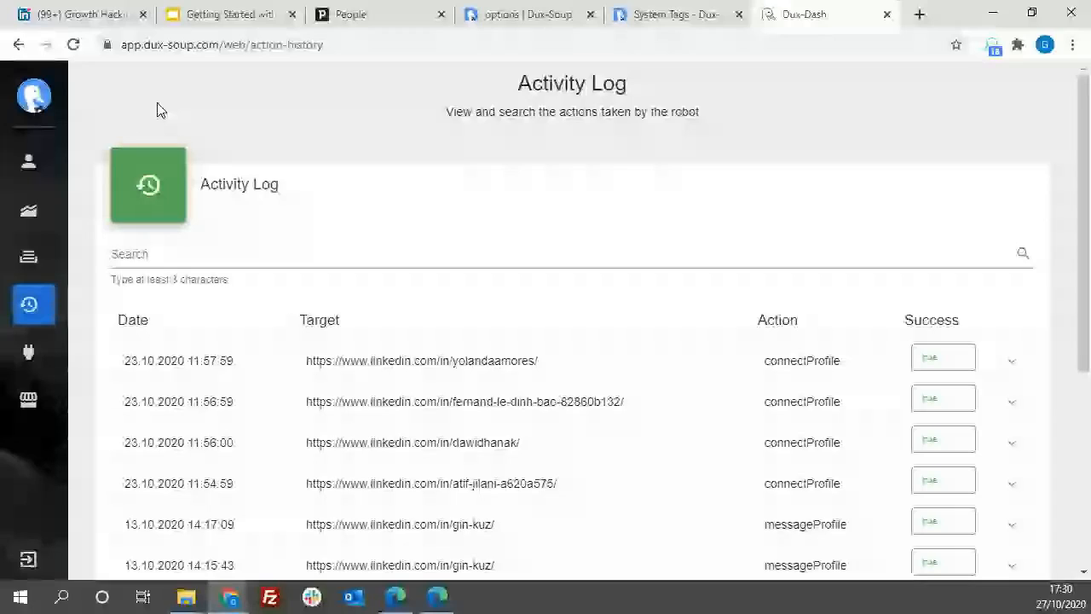
left_click(92, 14)
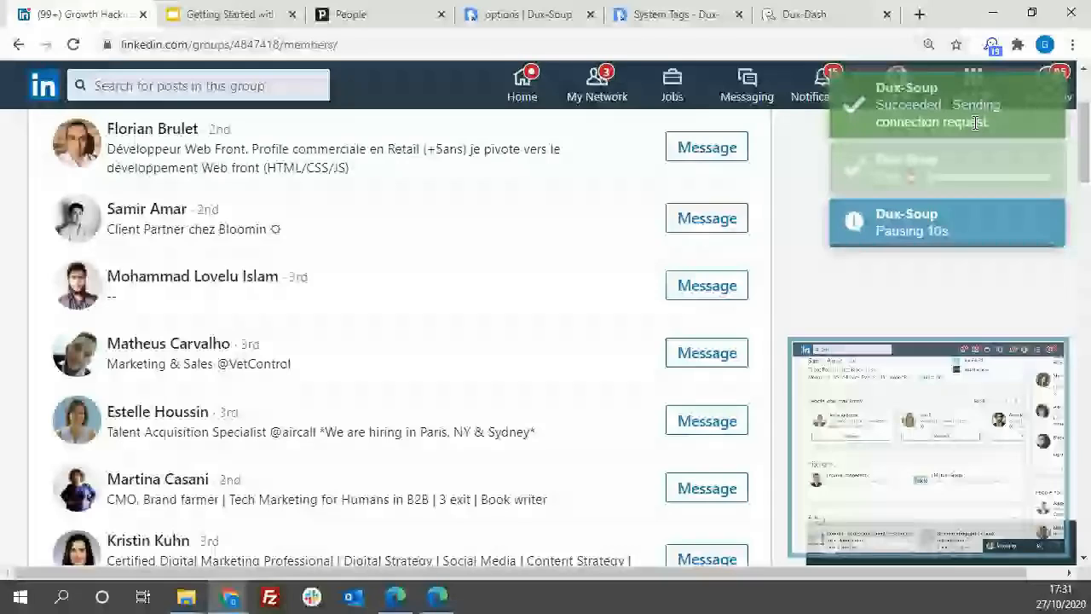
left_click(805, 15)
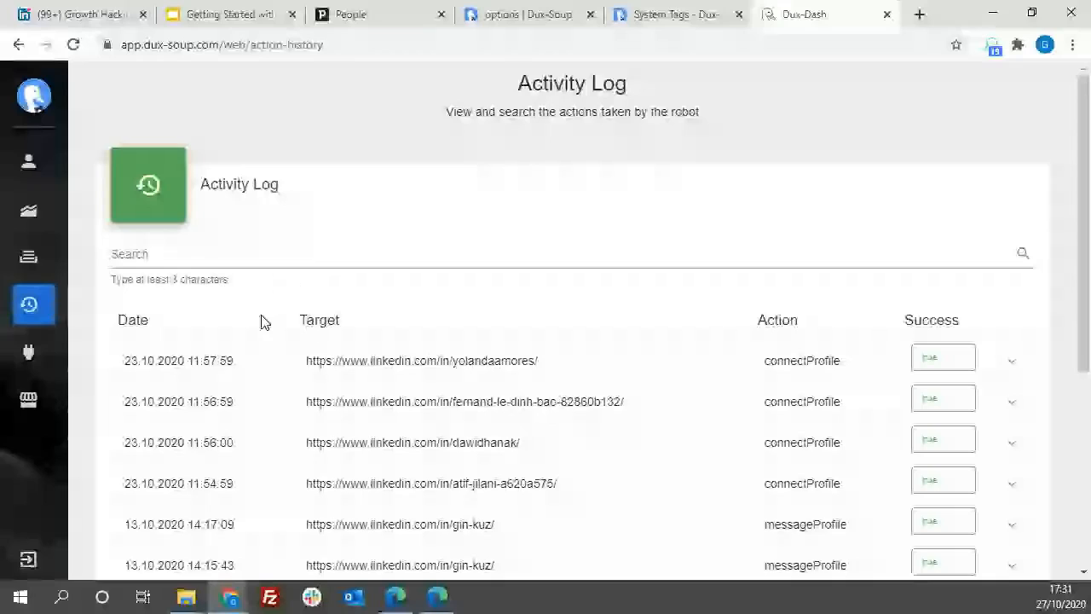
key("F5")
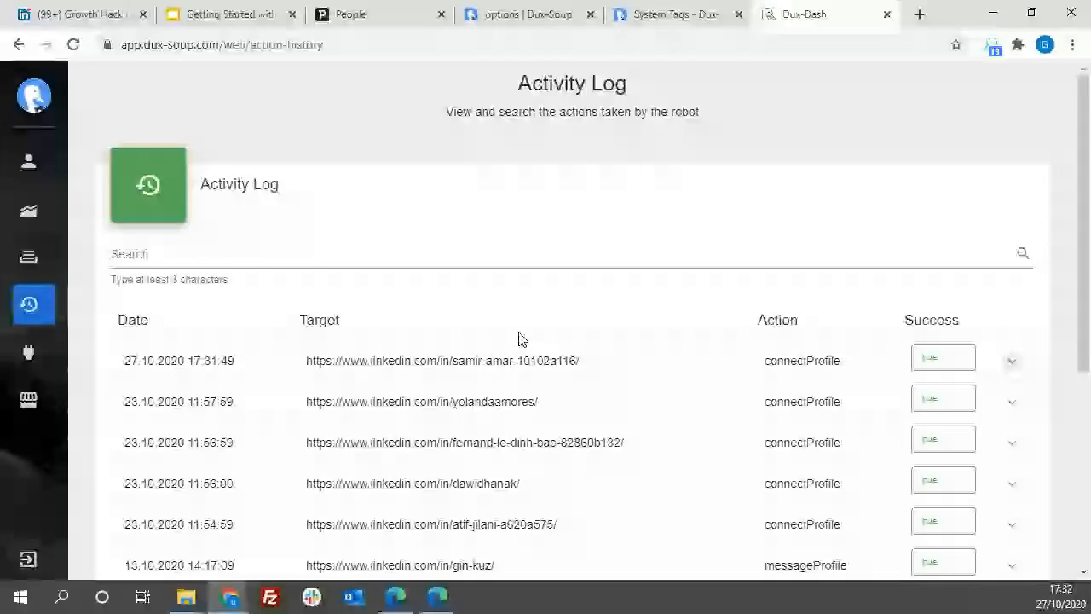
Step: Examine the webhook target URLs and their selected event types in the Dux-Soup Connect options, including the Pipedrive and Zapier hooks
left_click(529, 14)
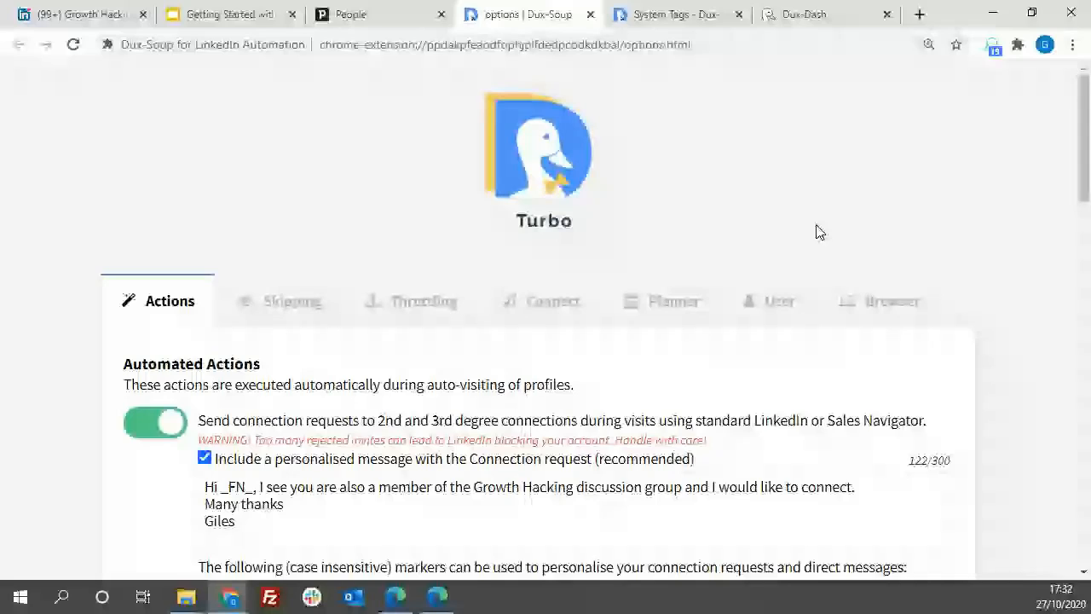
scroll(536, 223, "down", 15)
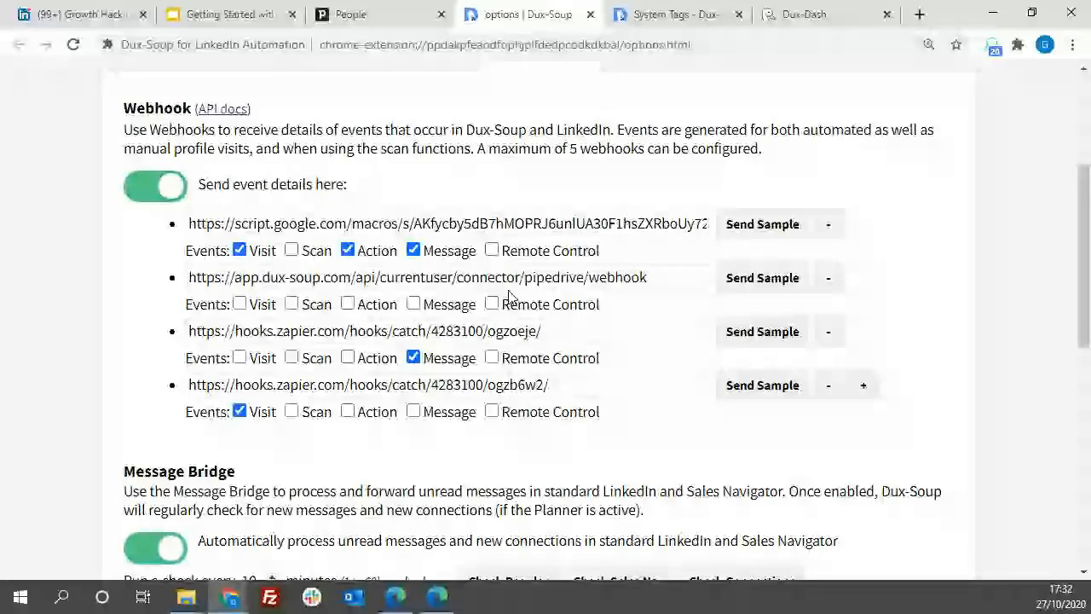
left_click_drag(653, 277, 131, 283)
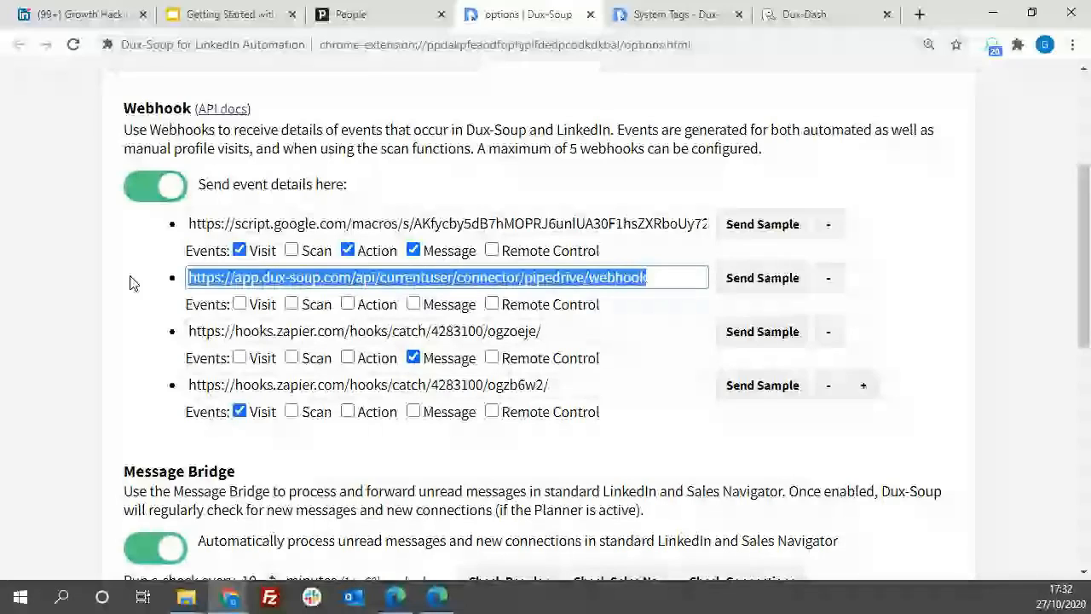
left_click(121, 275)
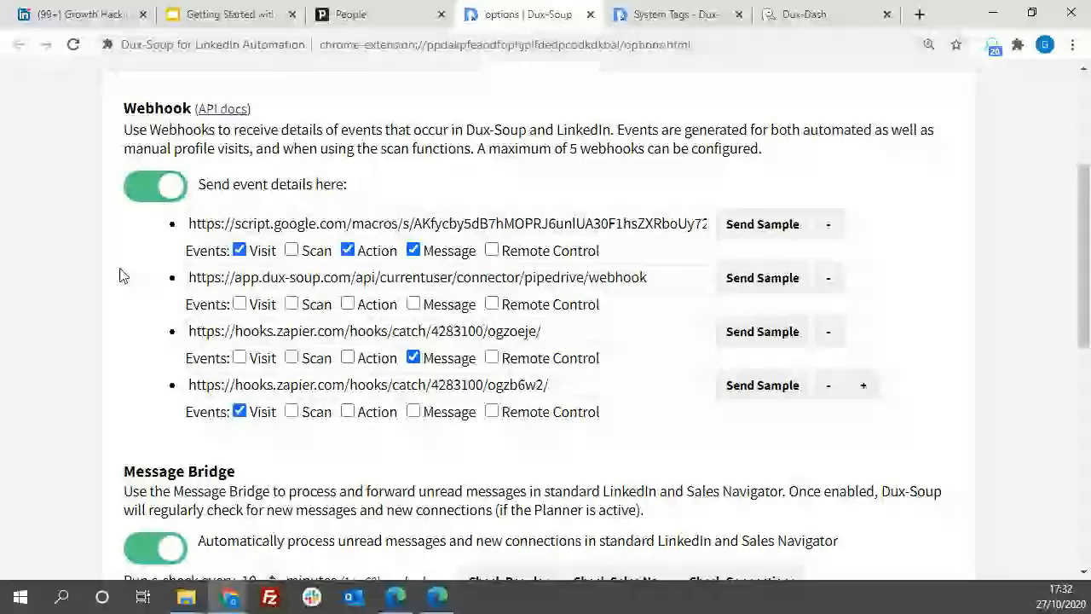
left_click_drag(542, 331, 232, 330)
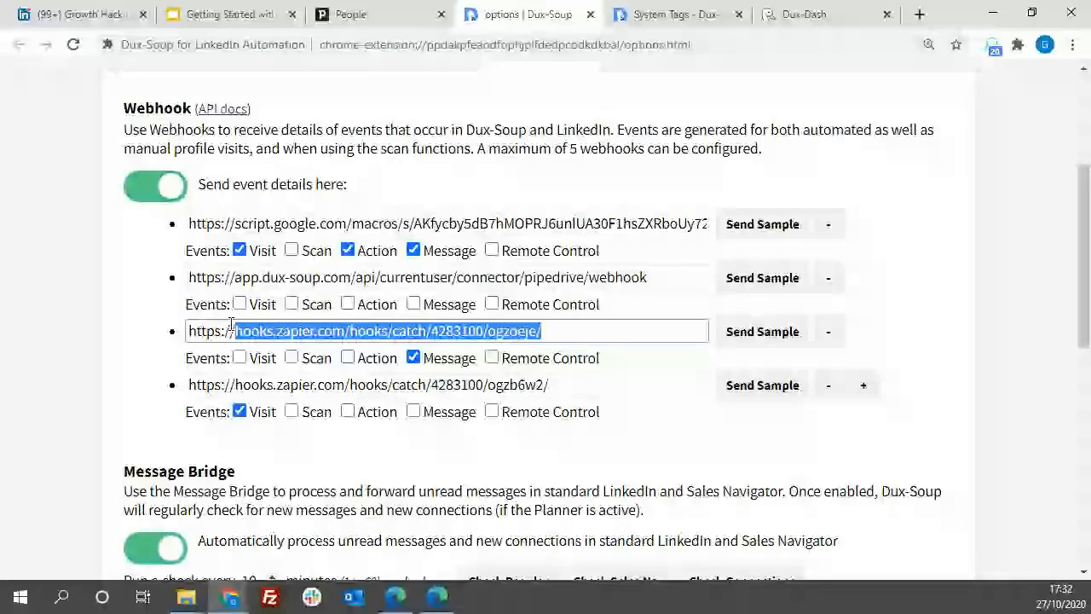
left_click_drag(232, 324, 187, 330)
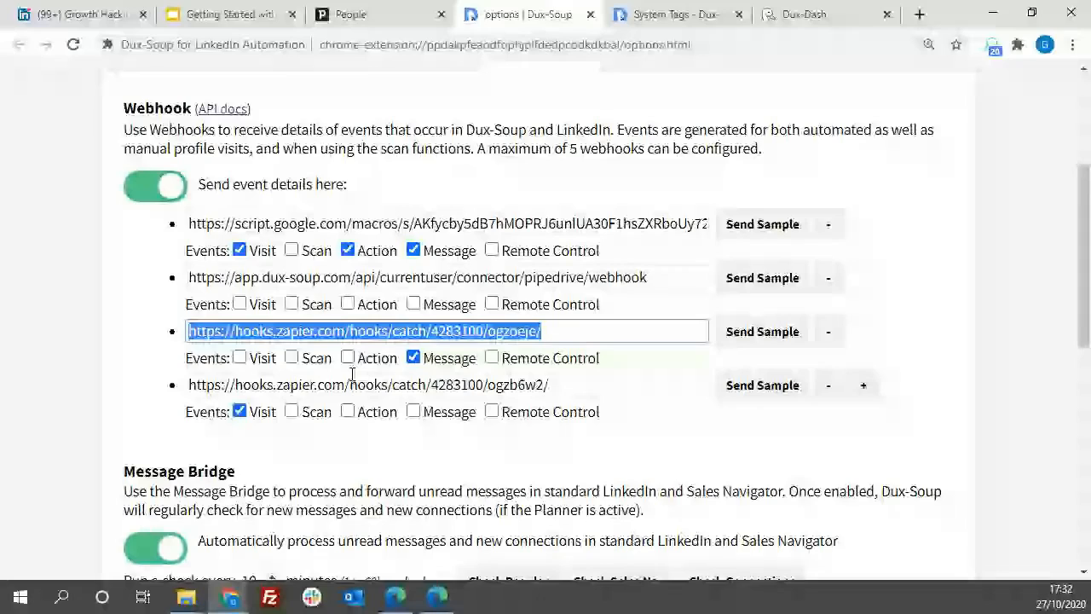
left_click(573, 413)
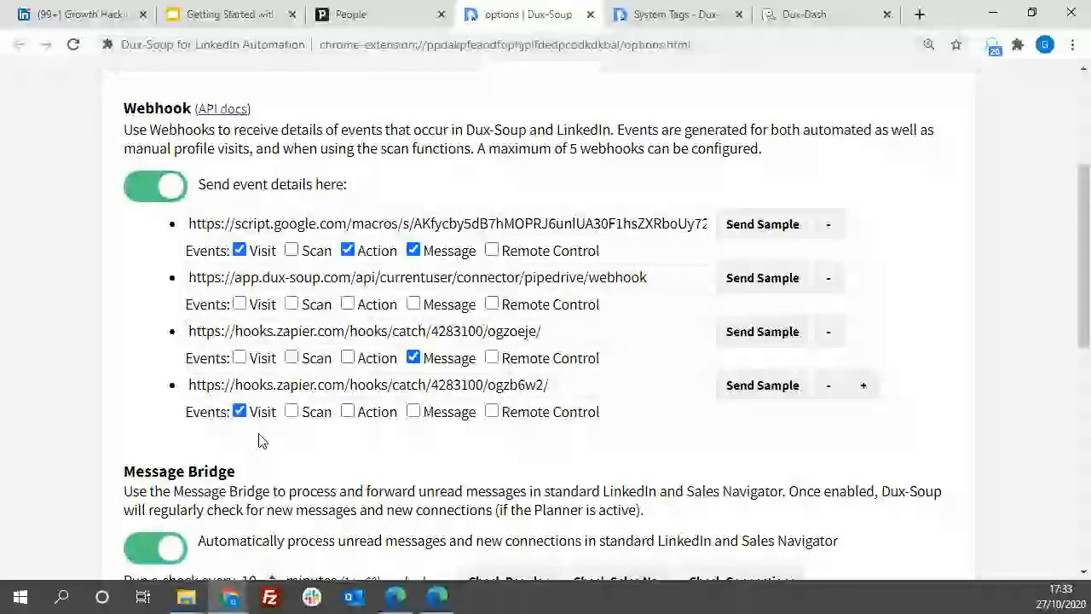
left_click_drag(542, 331, 309, 330)
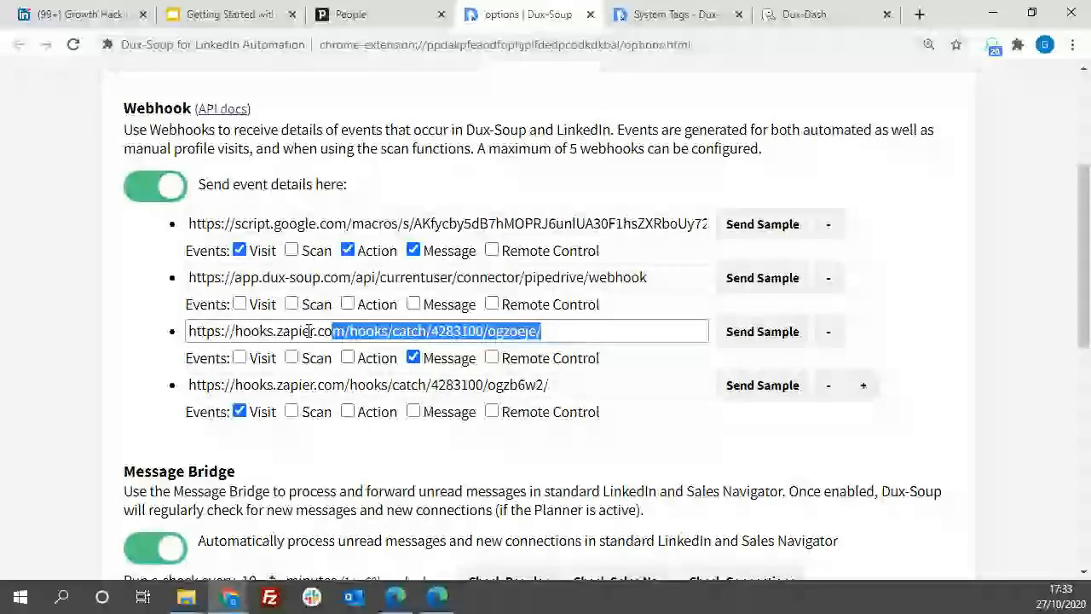
left_click_drag(309, 331, 182, 331)
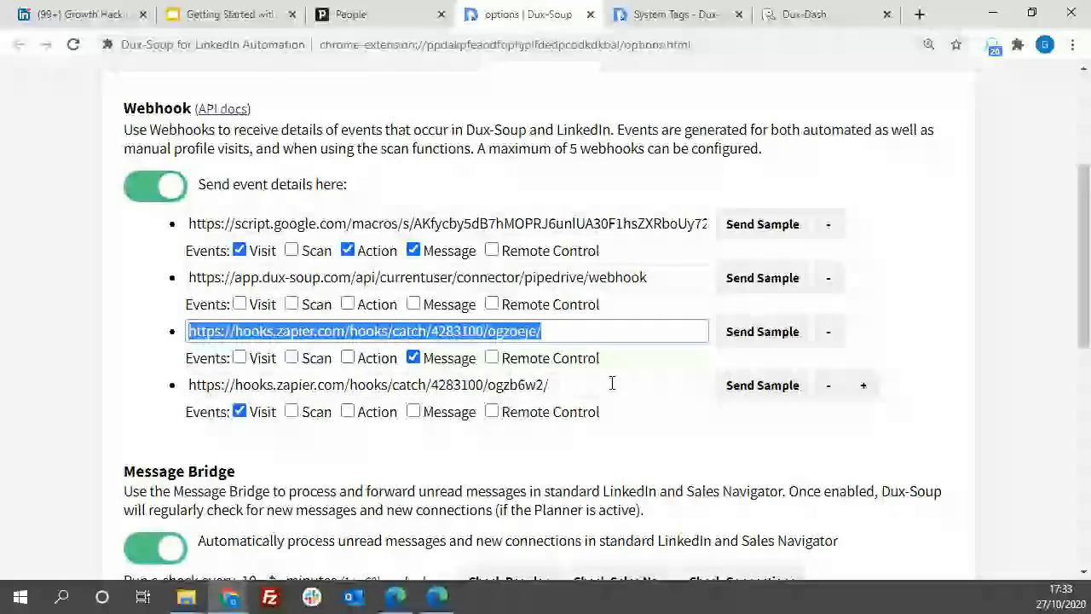
left_click(139, 395)
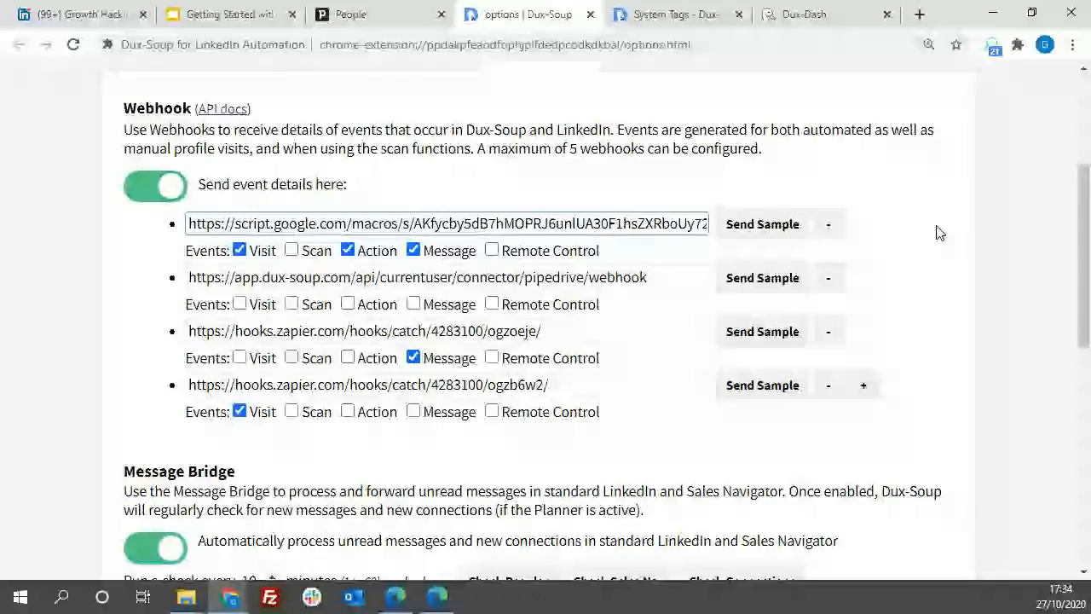
Step: Open the webhook API docs and read the overview, Target URL, Send Sample and Types of Events sections
scroll(597, 290, "up", 3)
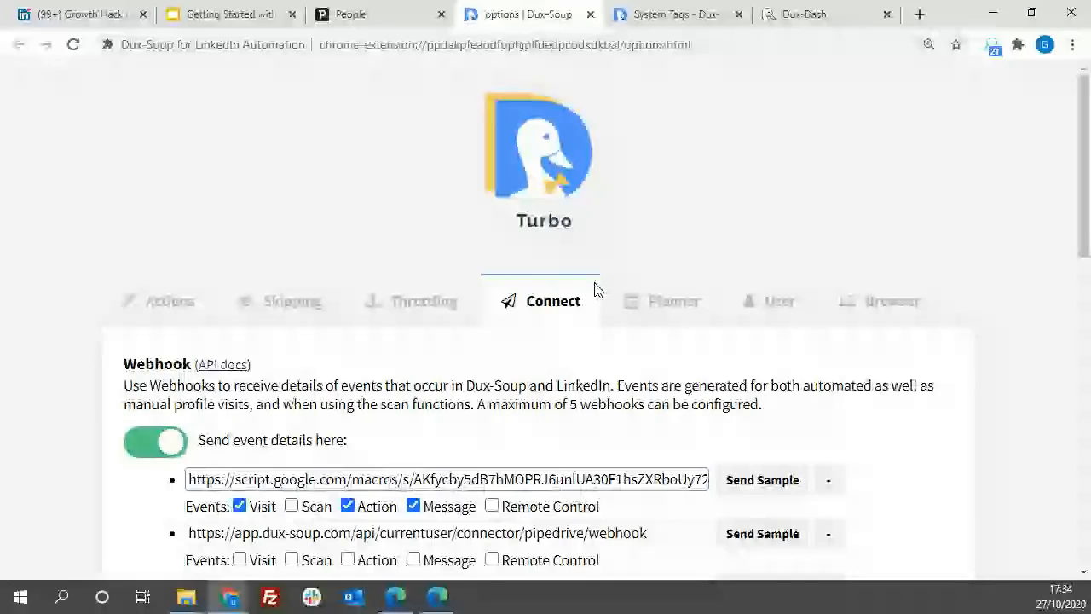
left_click(222, 365)
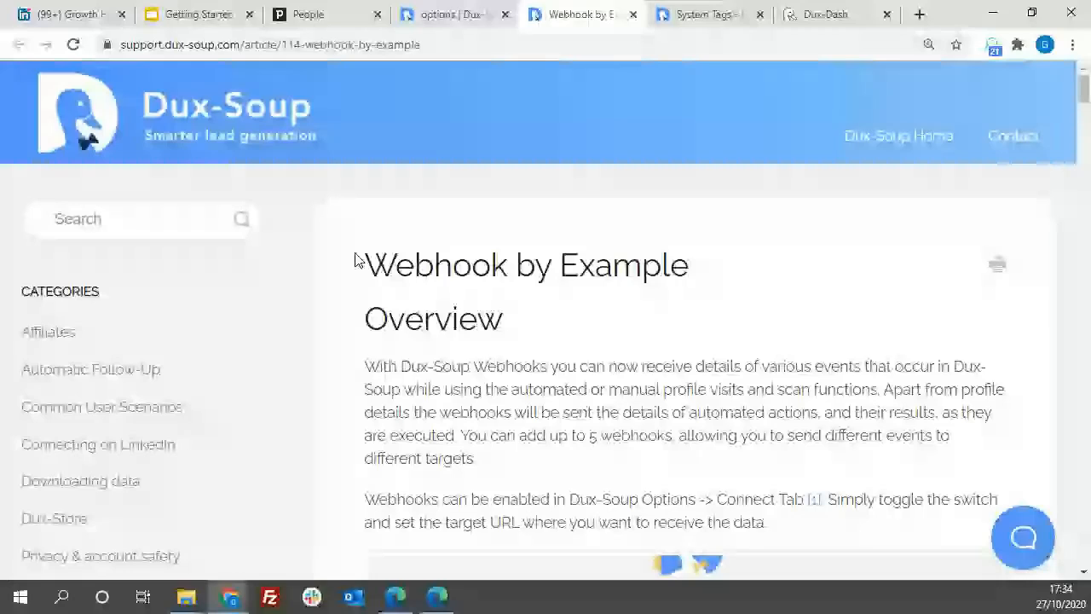
scroll(796, 458, "down", 4)
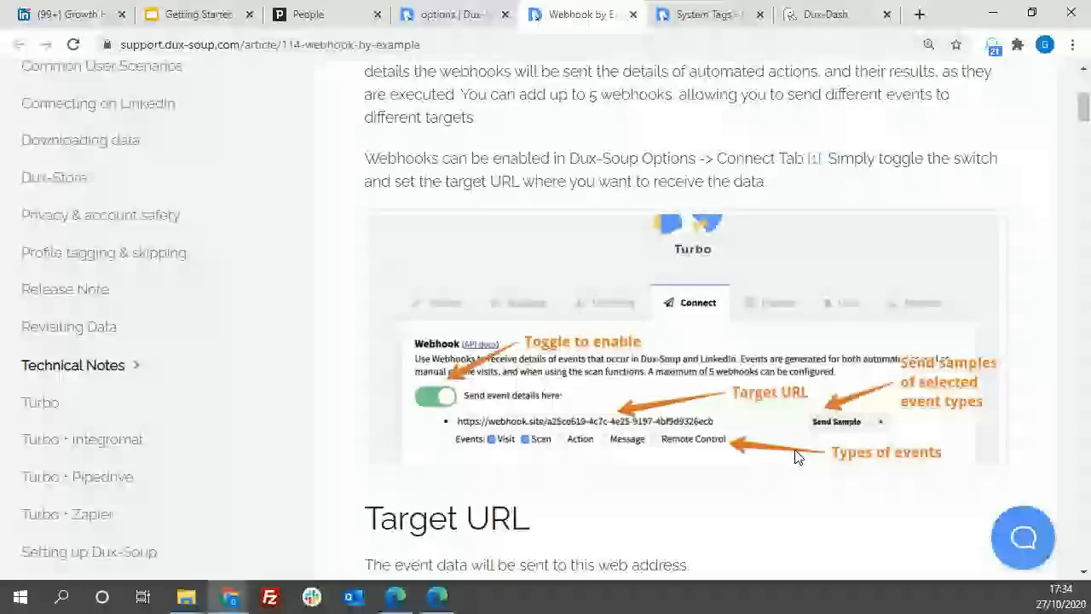
scroll(796, 458, "down", 2)
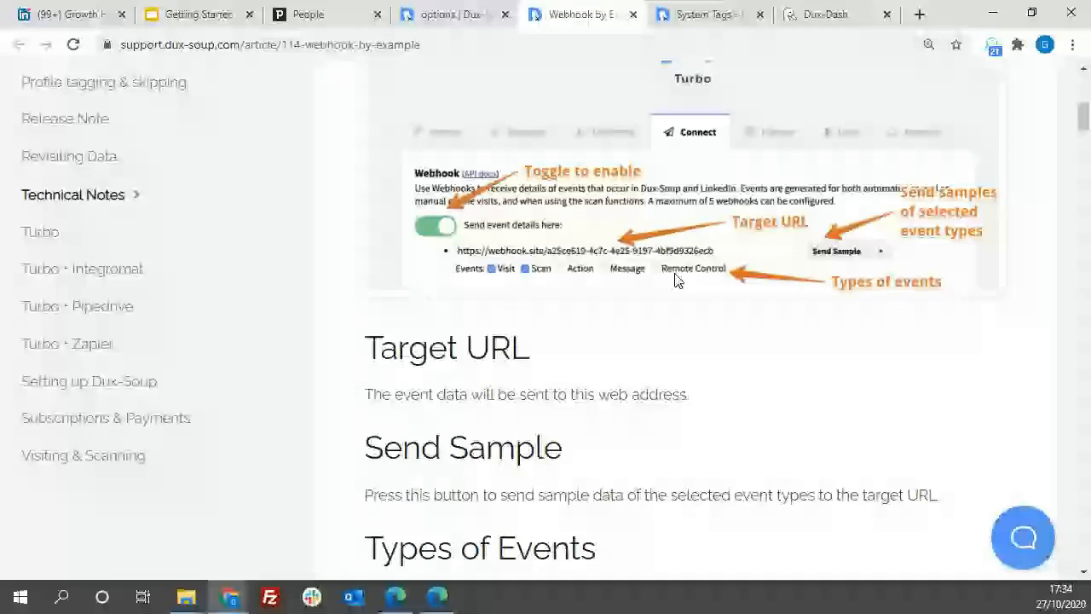
scroll(770, 324, "down", 4)
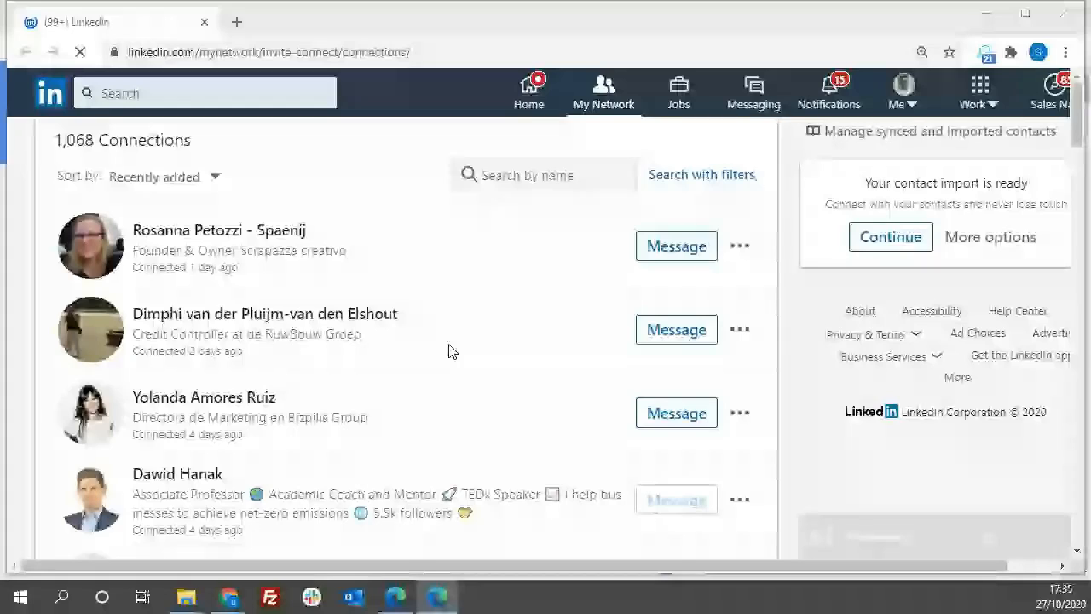
Step: Minimise the robot's LinkedIn window and present the Questions slide of the Getting Started with Dux-Soup Turbo presentation
left_click(989, 22)
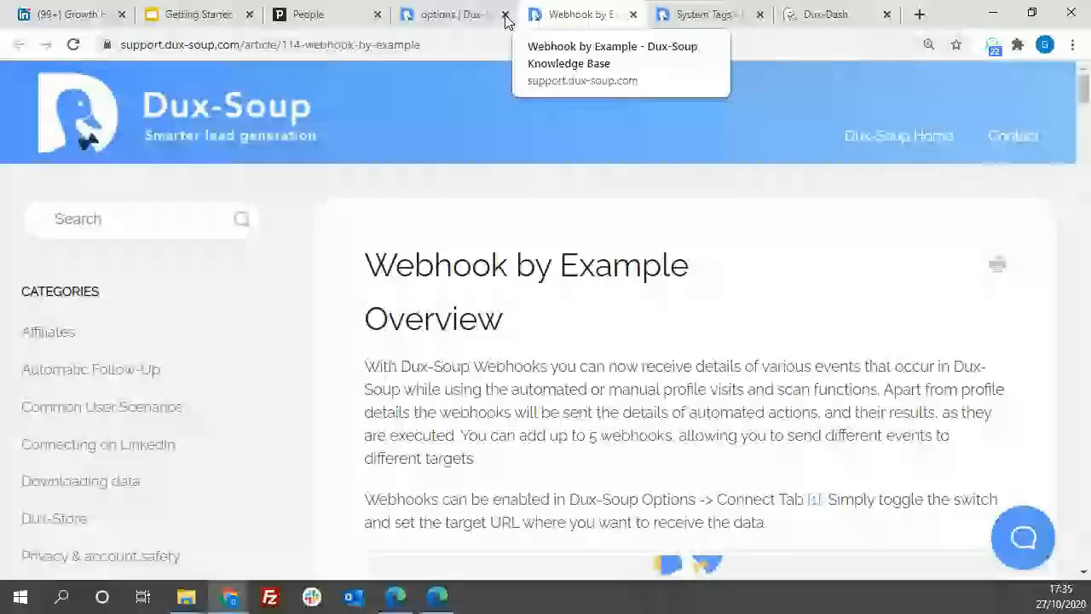
left_click(196, 15)
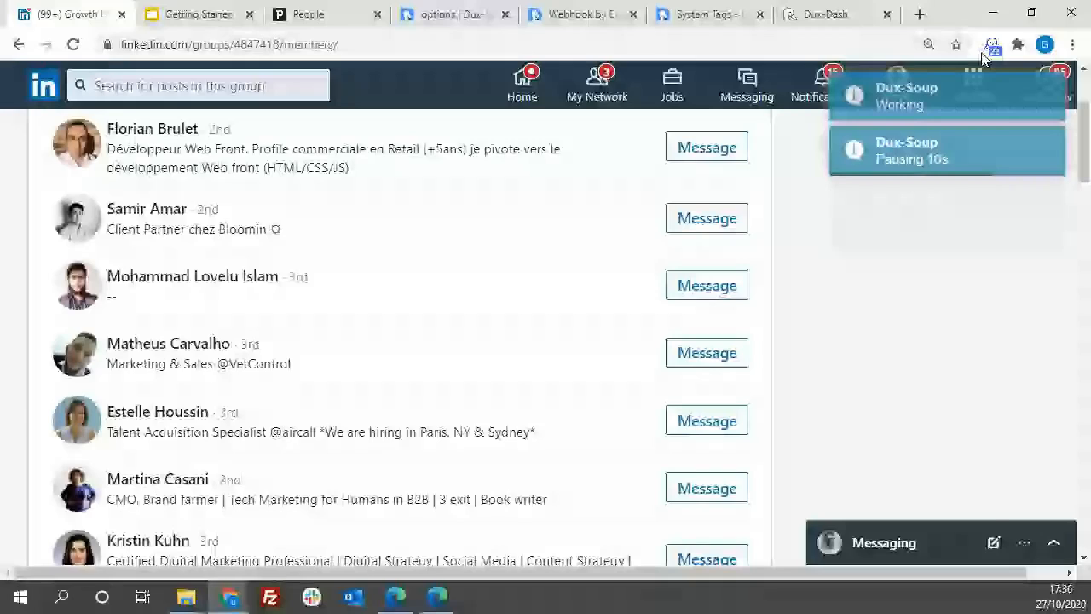
left_click(992, 46)
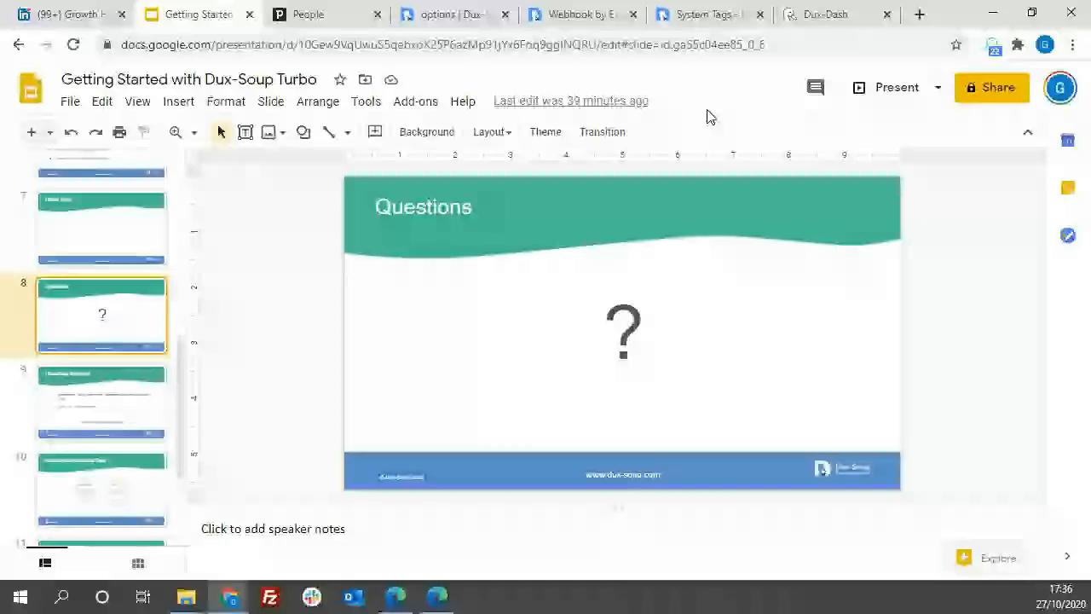
left_click(889, 88)
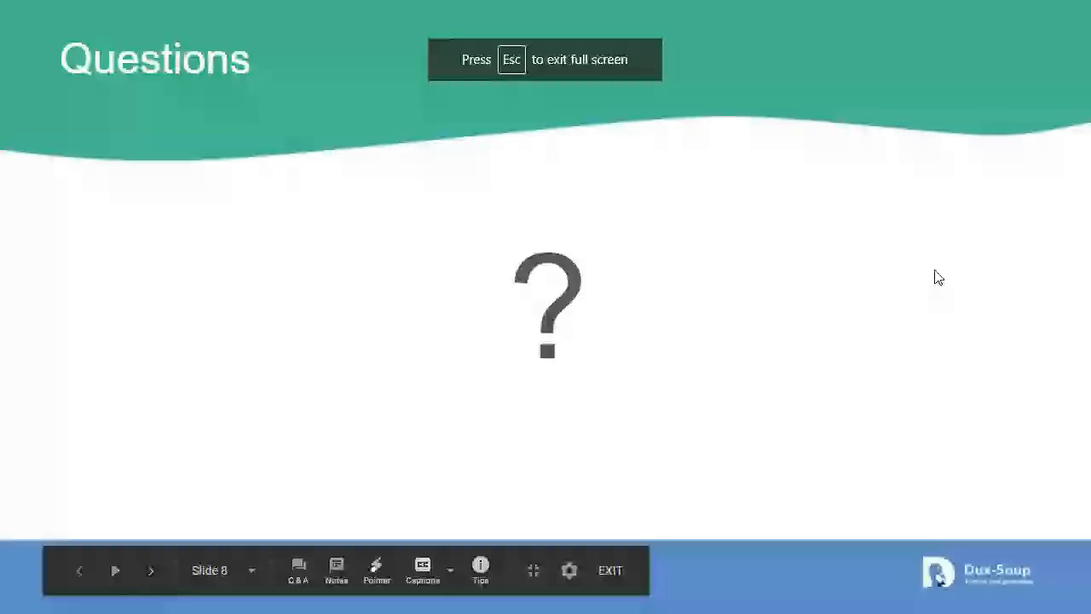
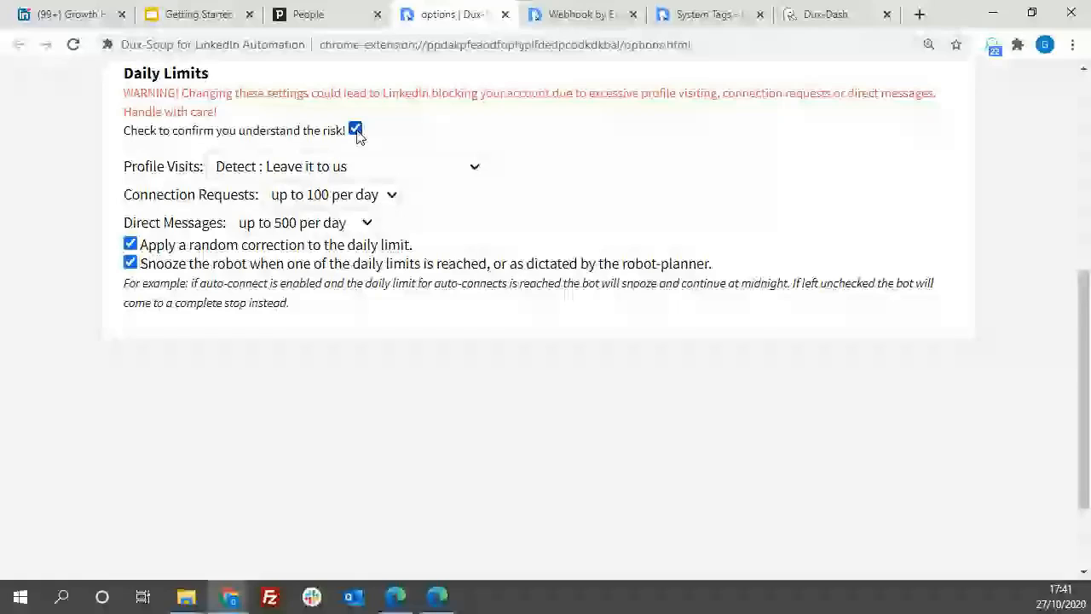
Step: Review the Profile Visits daily limit choices in the Dux-Soup options and clear the risk confirmation under Daily Limits
left_click(452, 166)
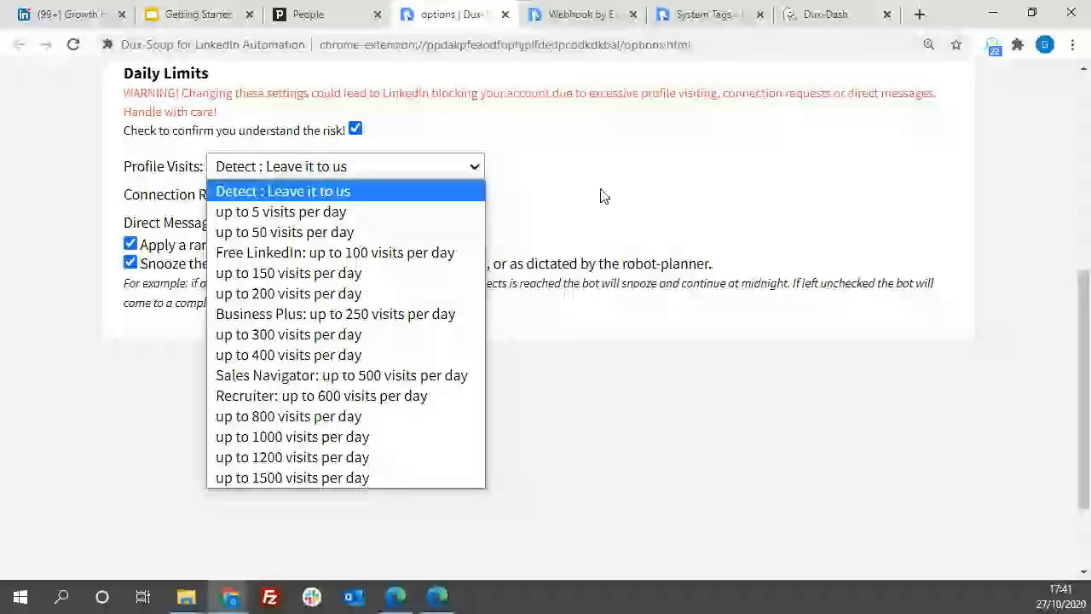
left_click(603, 194)
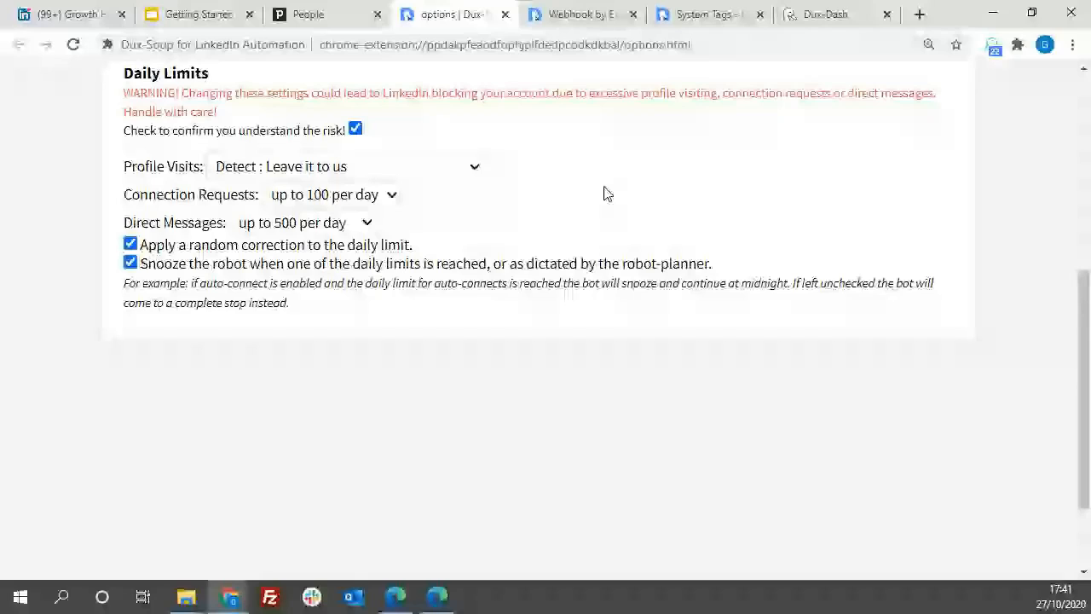
left_click(474, 168)
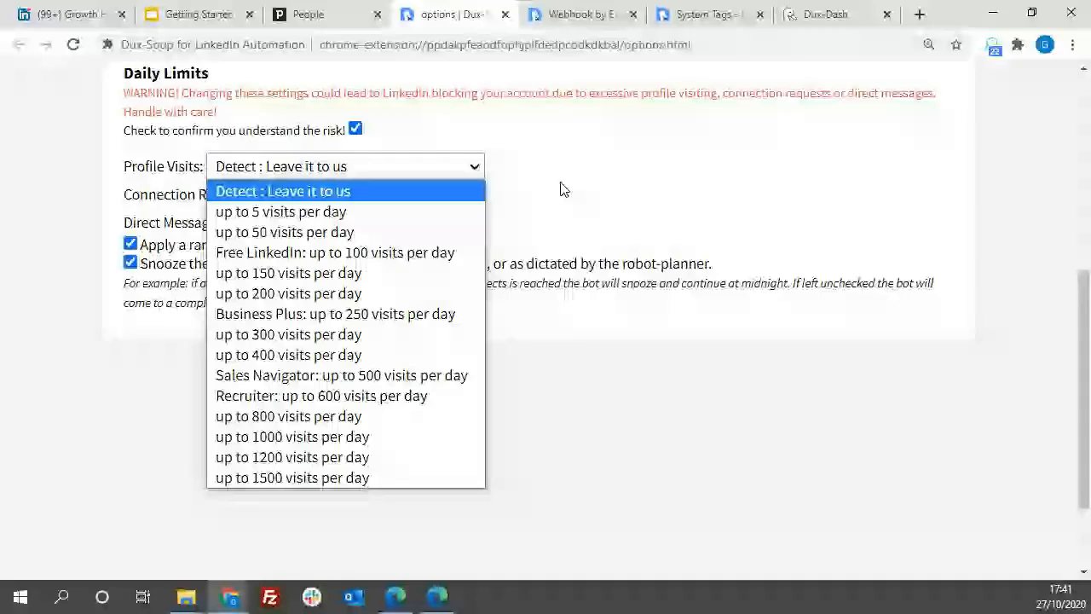
left_click(562, 189)
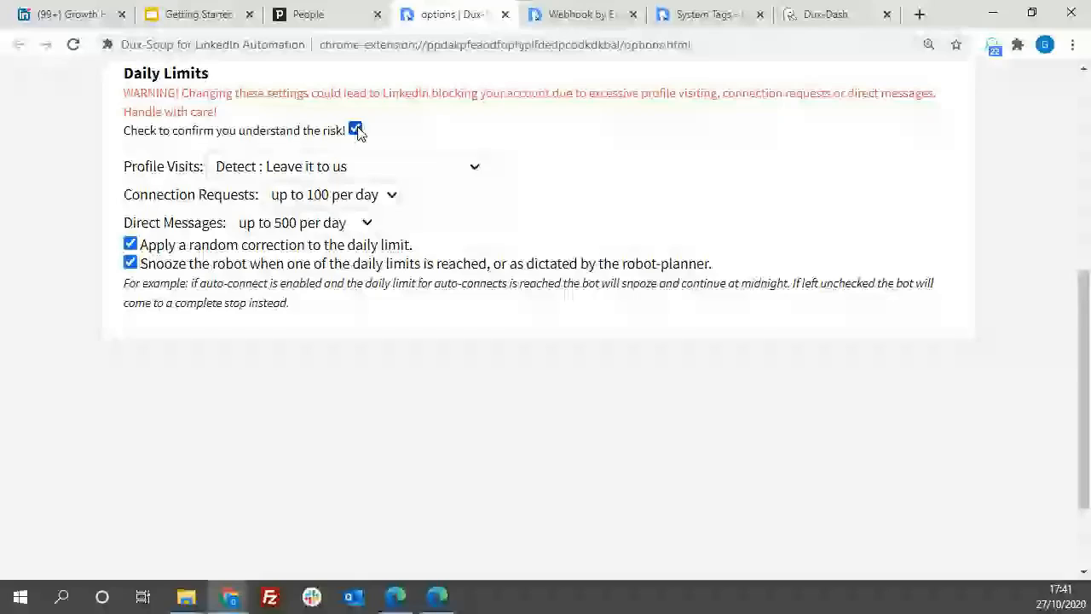
left_click(355, 129)
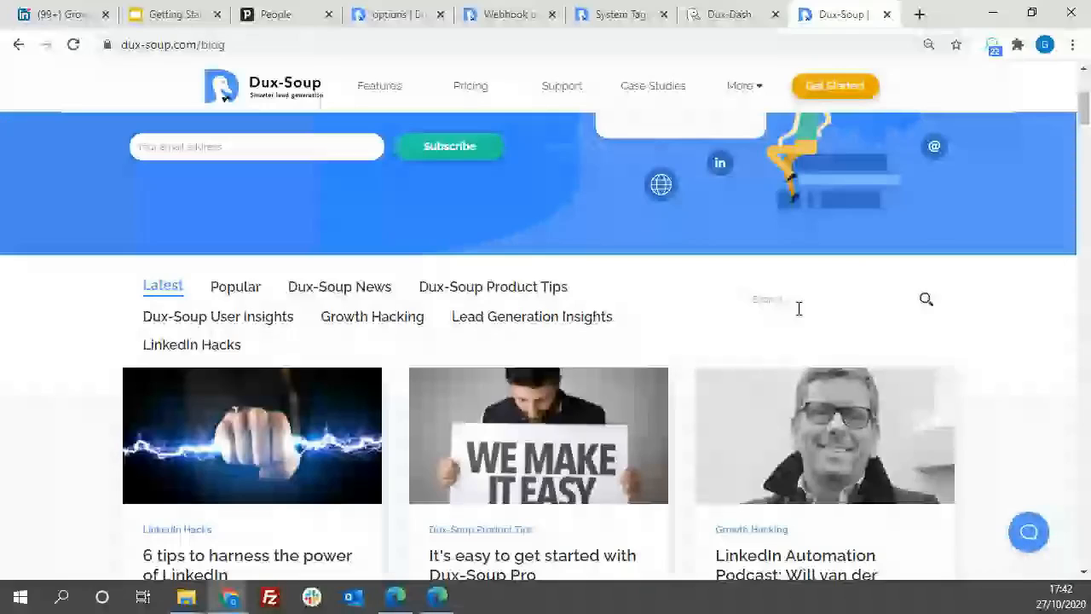
Step: Search the Dux-Soup blog for "pro" and look through the matching articles
left_click(799, 308)
type("a")
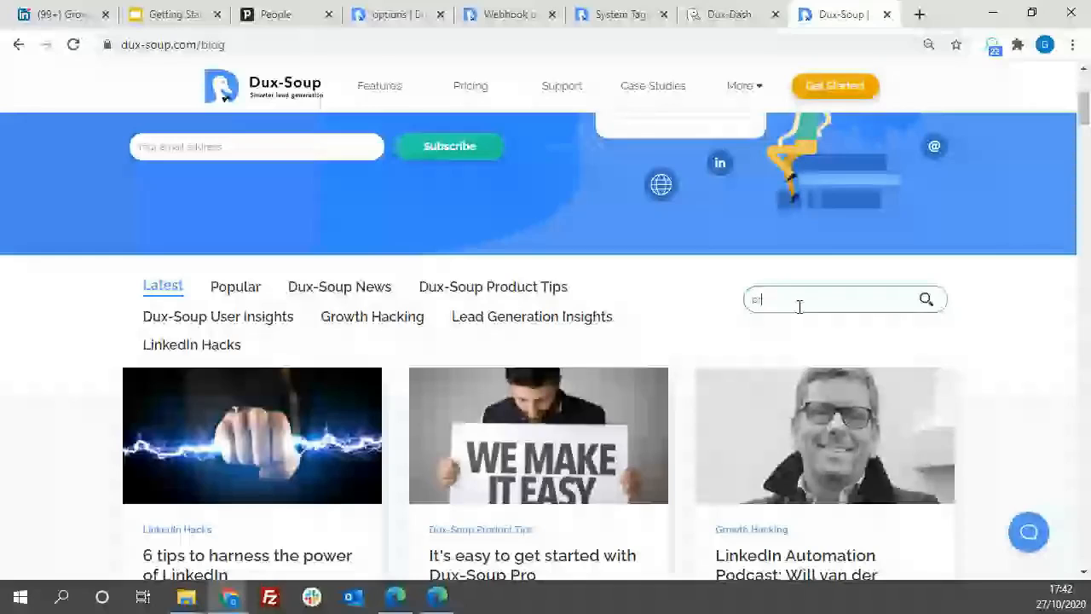
type("ro")
key("Return")
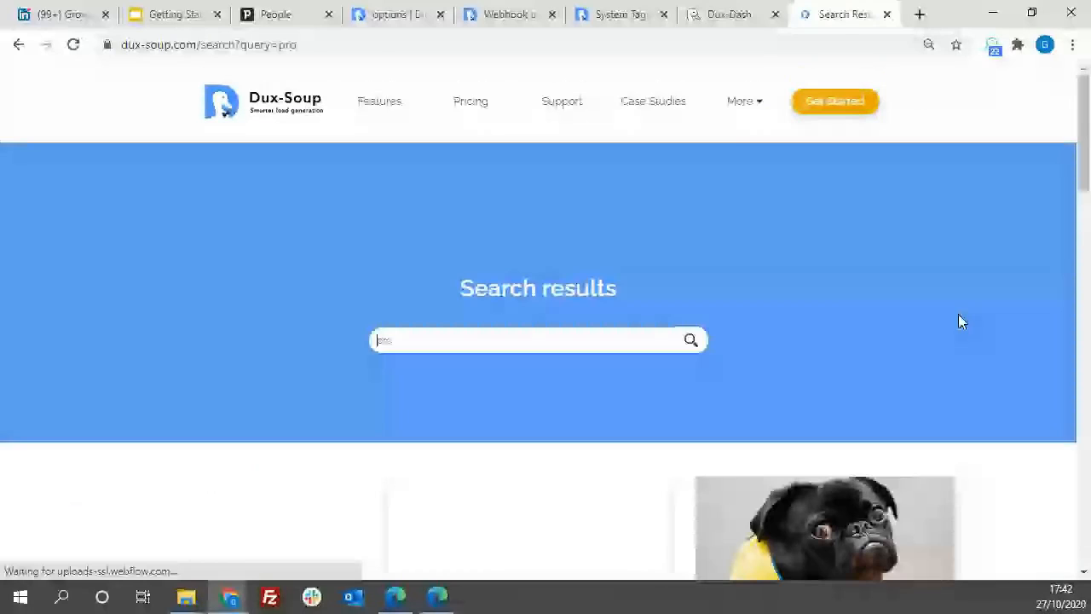
scroll(535, 284, "down", 5)
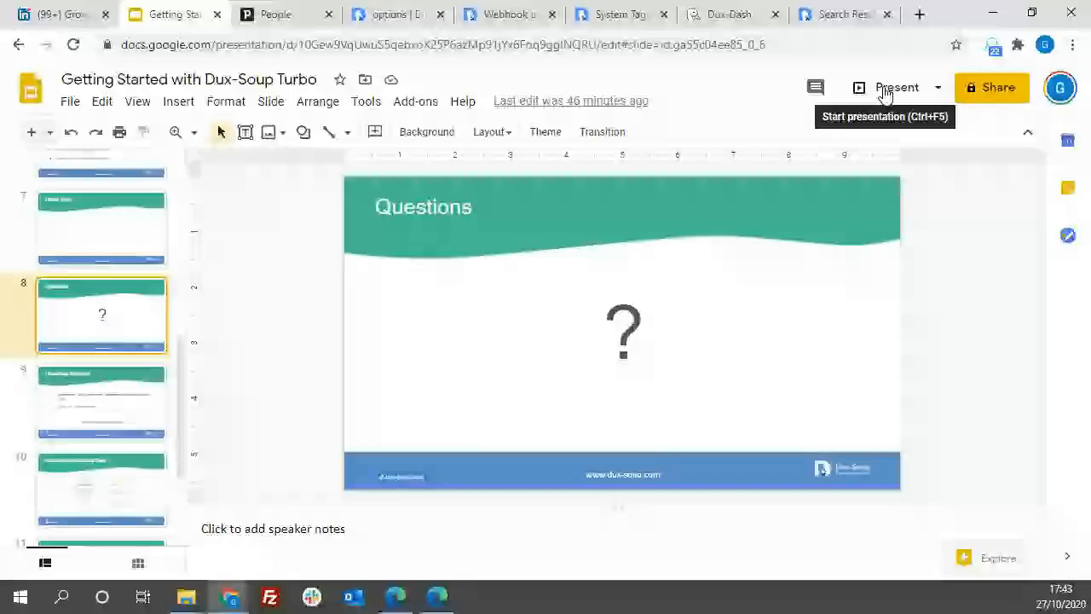
Step: Check the Pipedrive account under CRM Connections in Dux-Dash, and open the first person in Pipedrive's People list
left_click(720, 23)
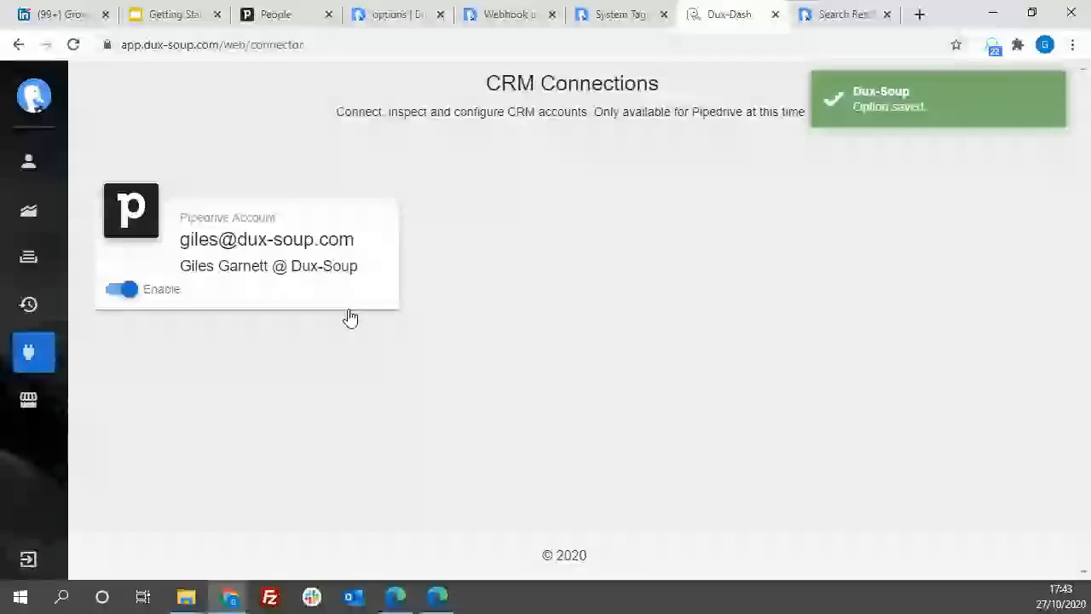
key("ctrl+3")
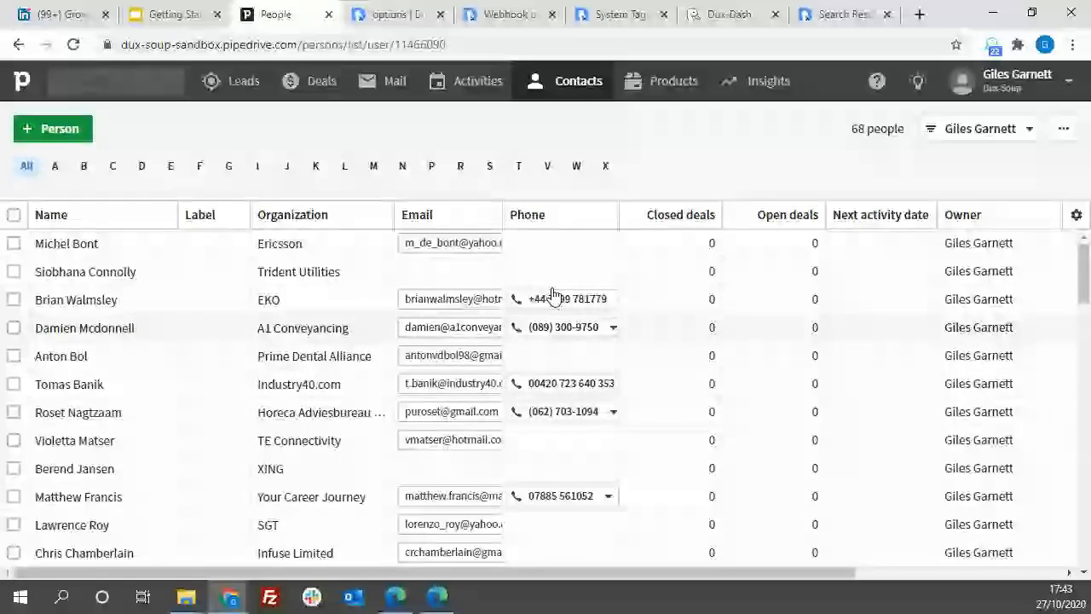
left_click(77, 246)
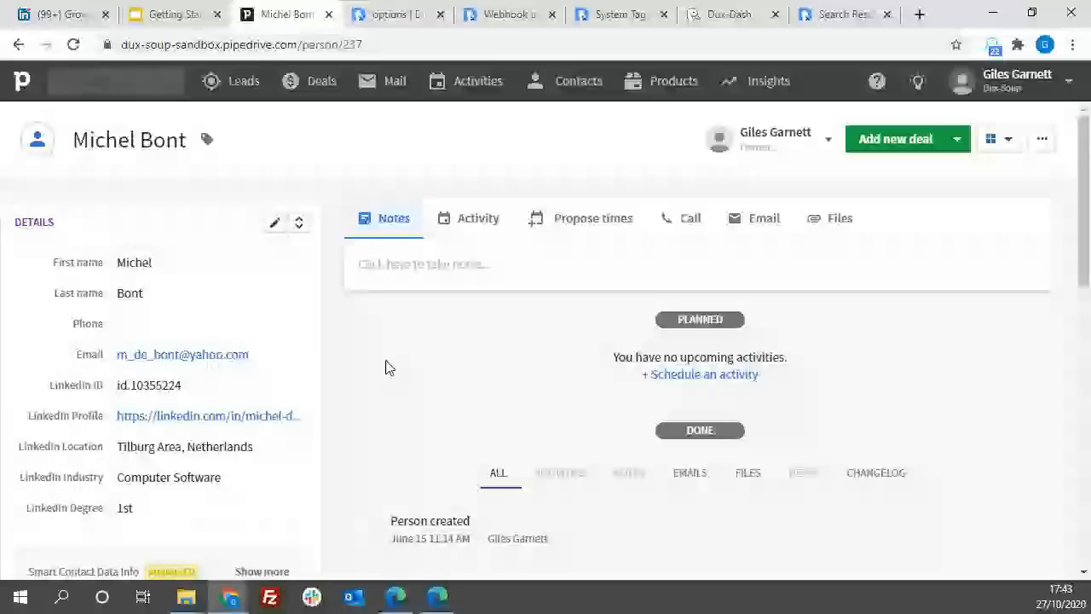
Step: Review the Dux-Soup actions available for this Pipedrive contact and run Update Contact
left_click(1043, 141)
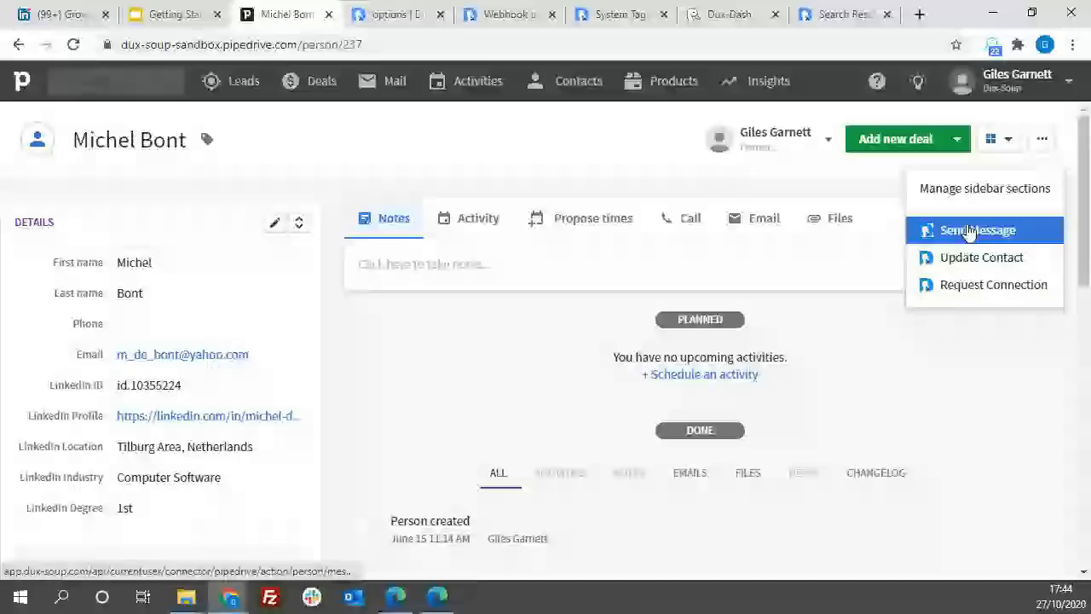
left_click(1072, 166)
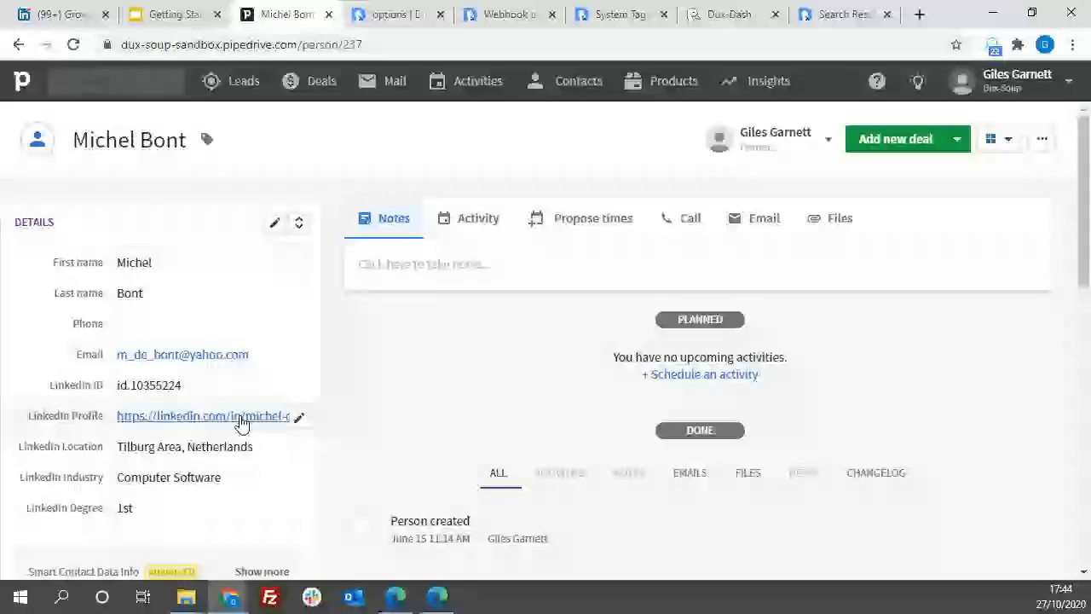
left_click(1042, 138)
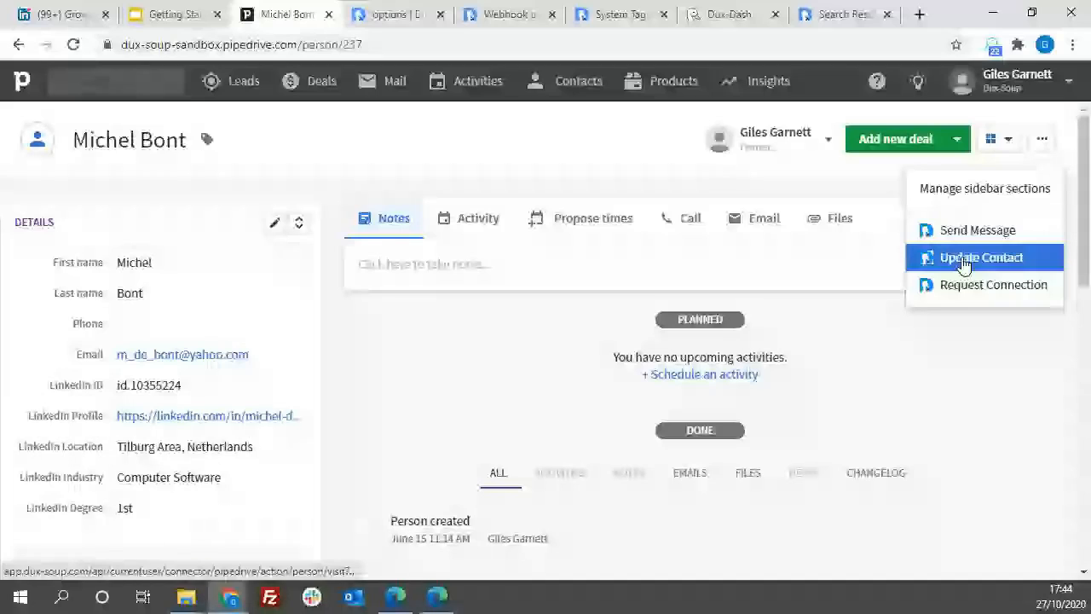
left_click(982, 259)
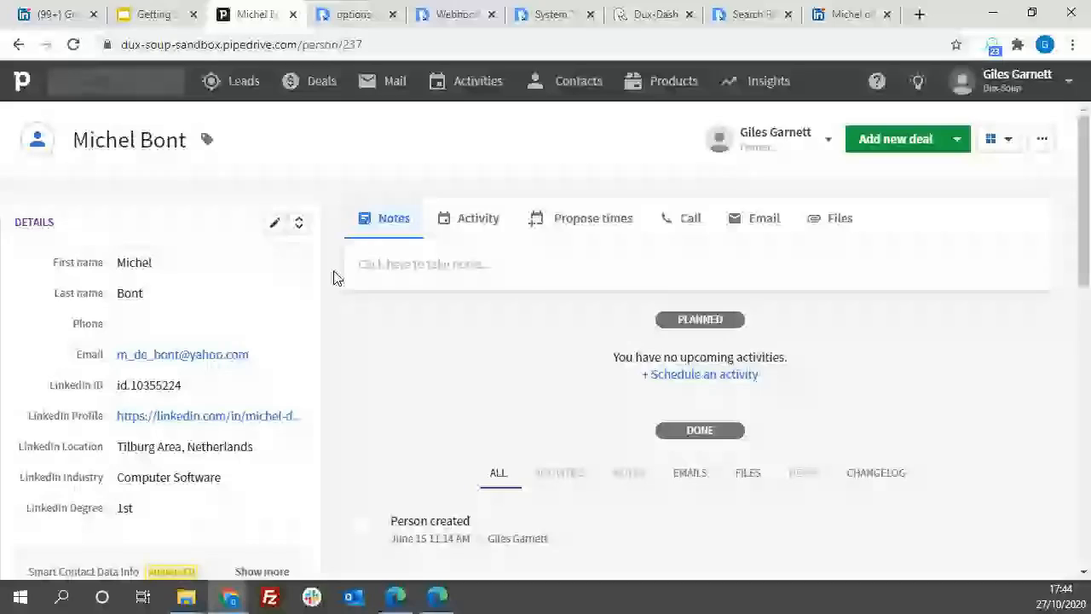
Step: Look through Pipedrive's Activities list and exclude the Message activity type from it
left_click(476, 85)
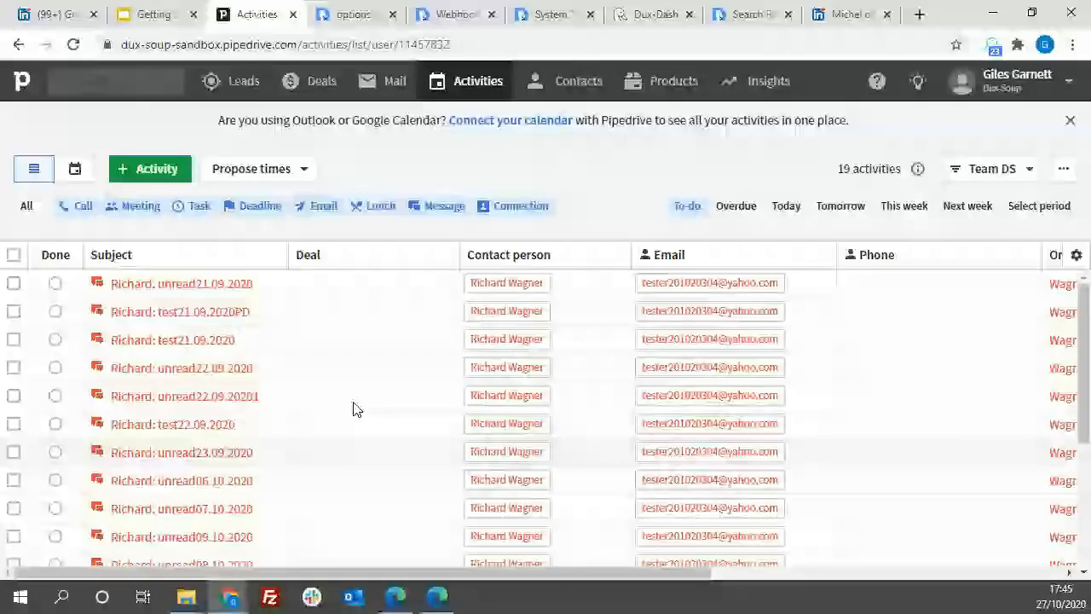
scroll(282, 435, "down", 2)
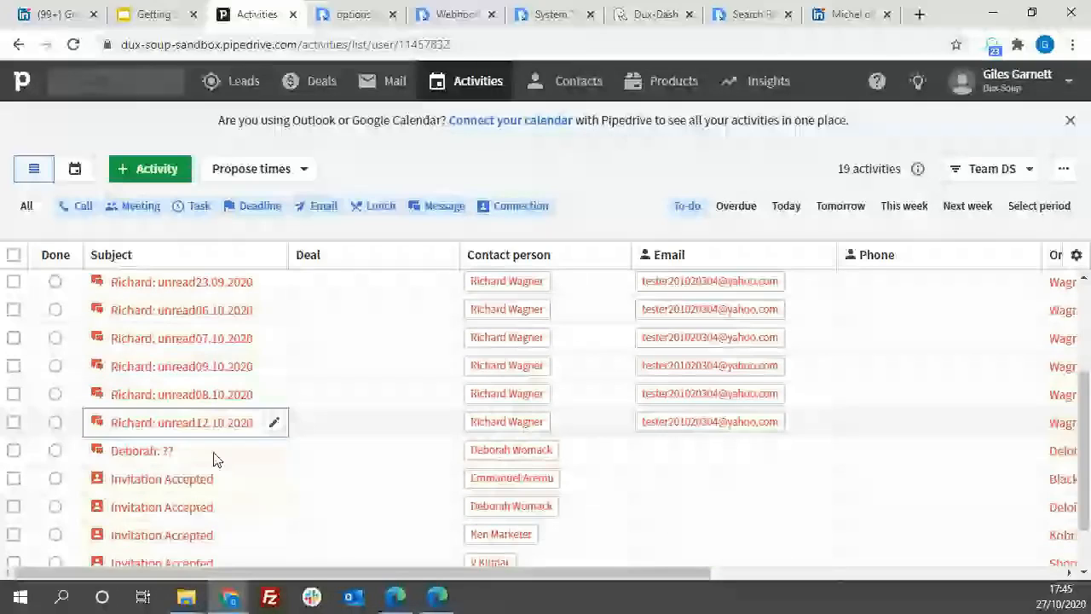
scroll(213, 461, "up", 2)
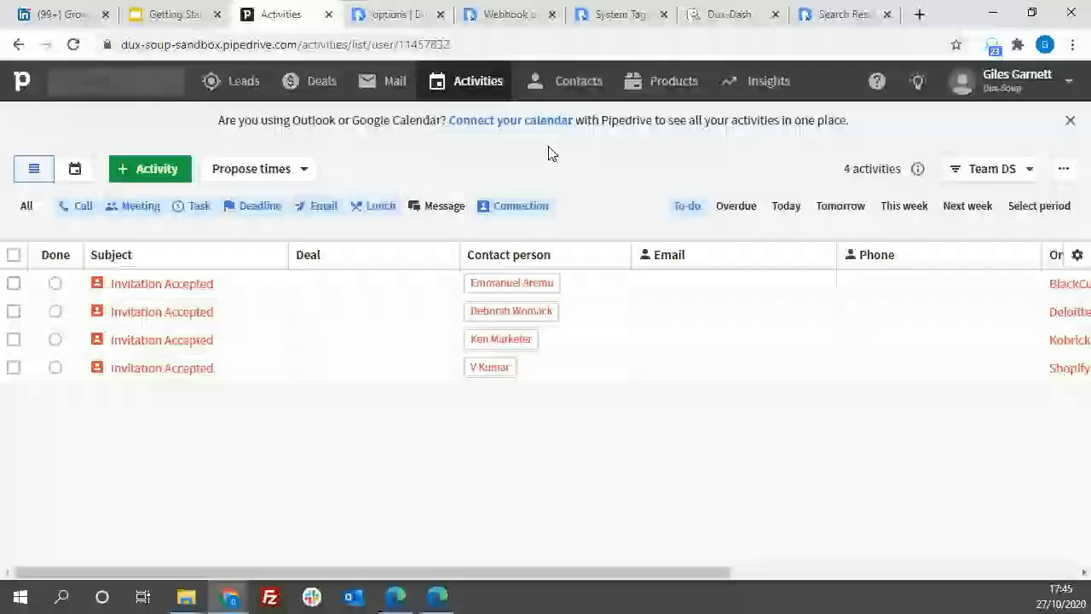
Step: Check the Dux-Dash CRM Connections page and the webhook targets with their event types in the Dux-Soup Connect options
left_click(724, 15)
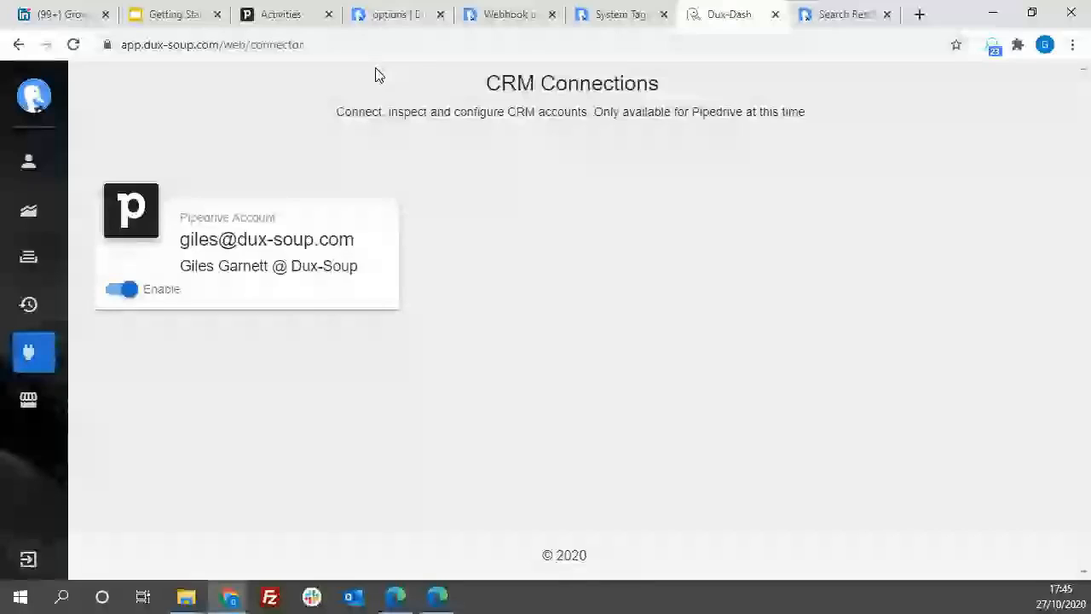
left_click(394, 13)
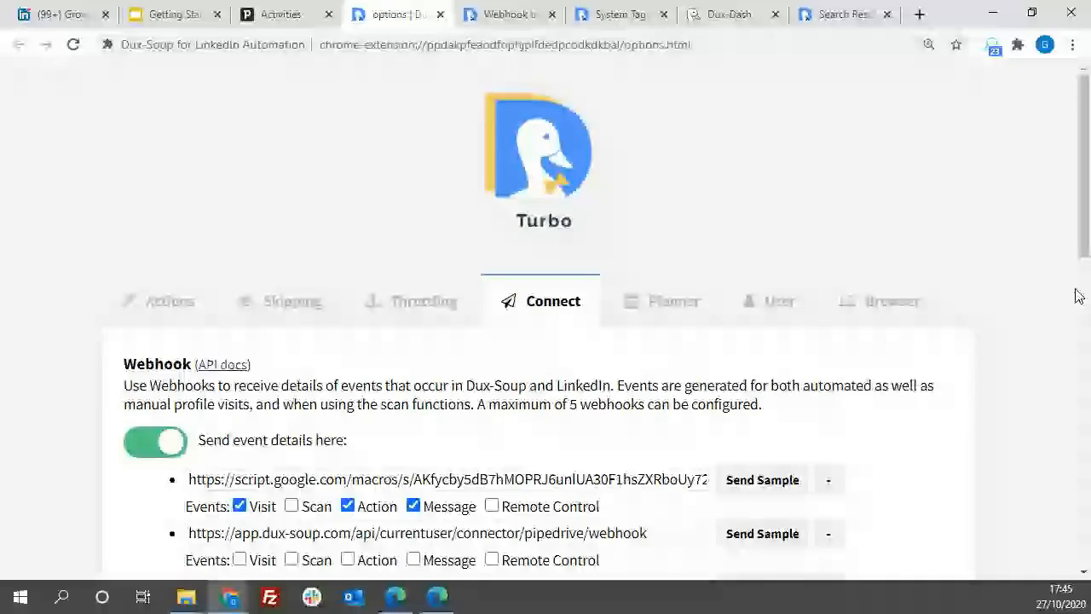
scroll(1079, 296, "down", 2)
scroll(1066, 310, "up", 1)
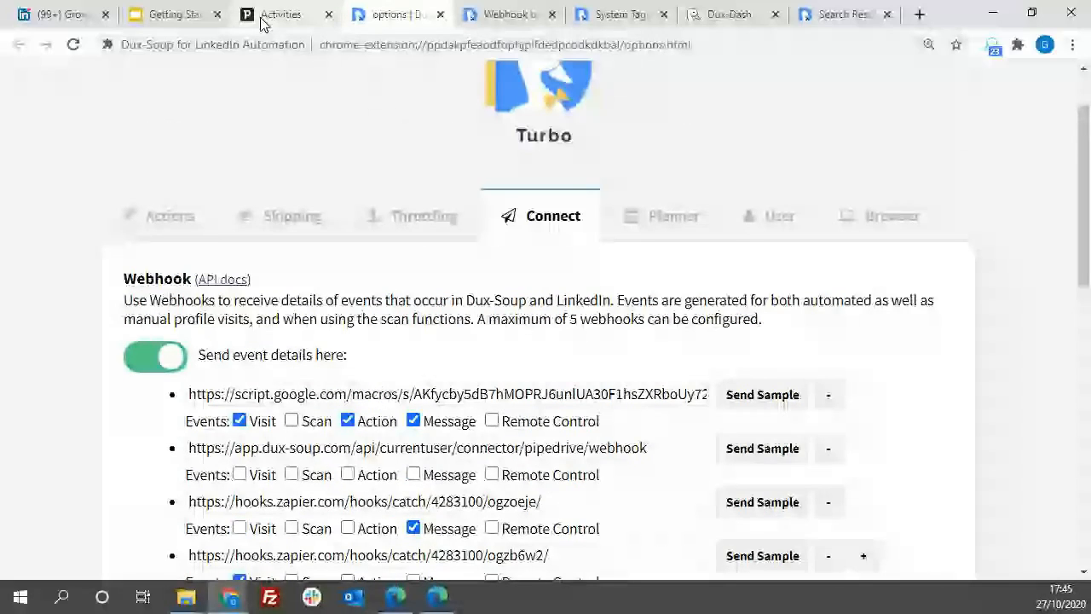
Step: Switch to Pipedrive and view the installed marketplace apps and integrations in its Tools and apps settings
left_click(263, 15)
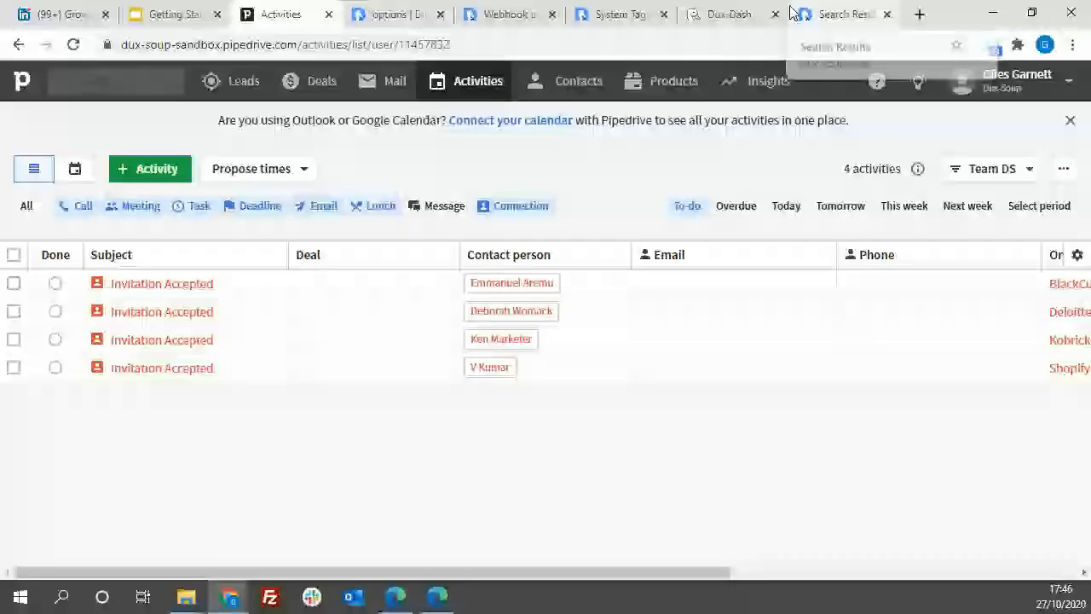
left_click(1069, 85)
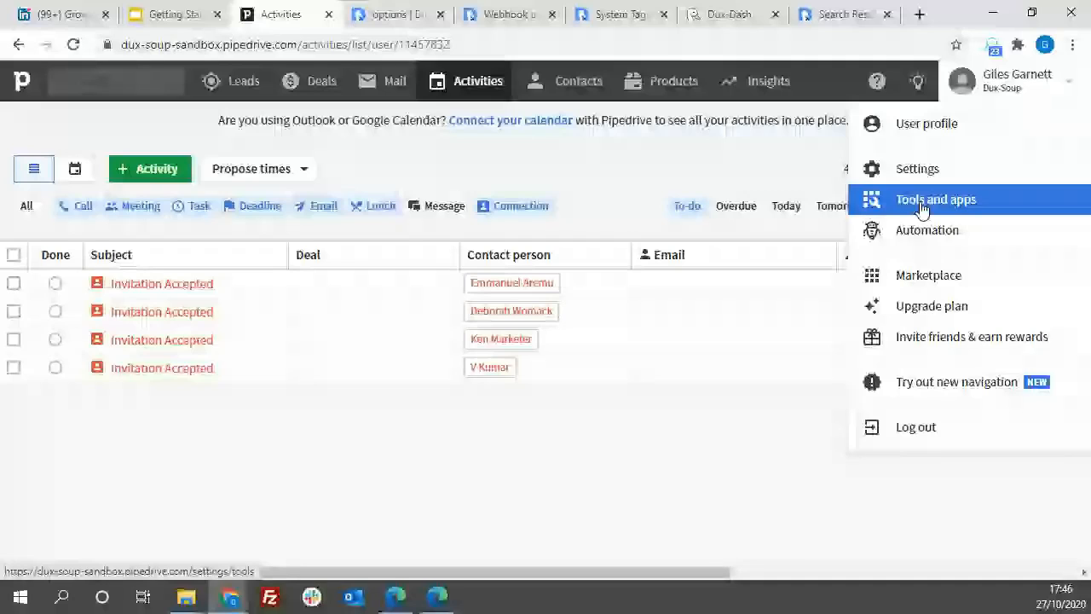
left_click(921, 203)
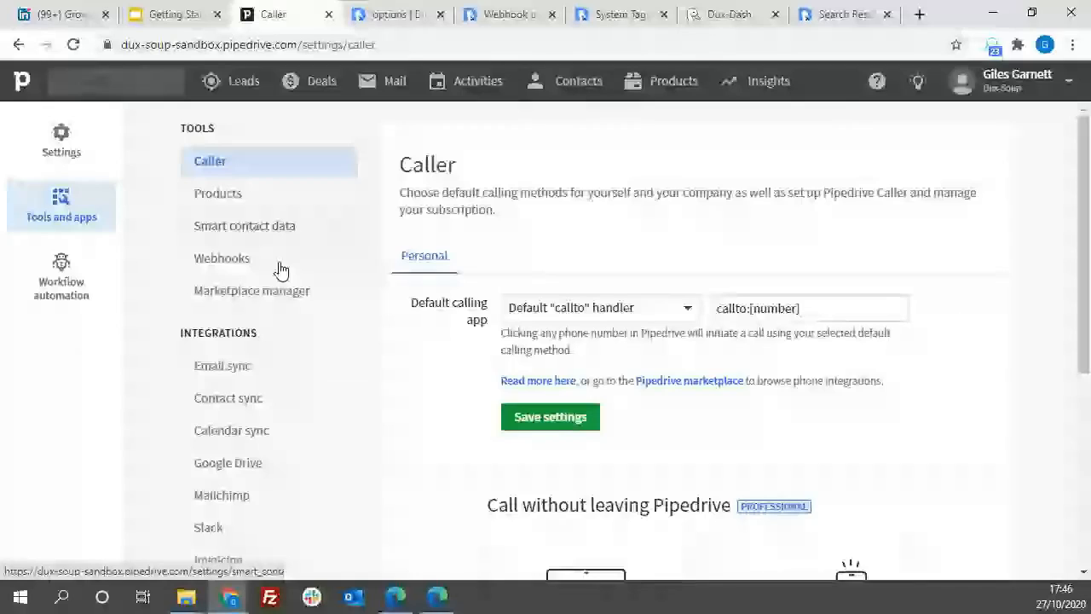
scroll(307, 282, "down", 1)
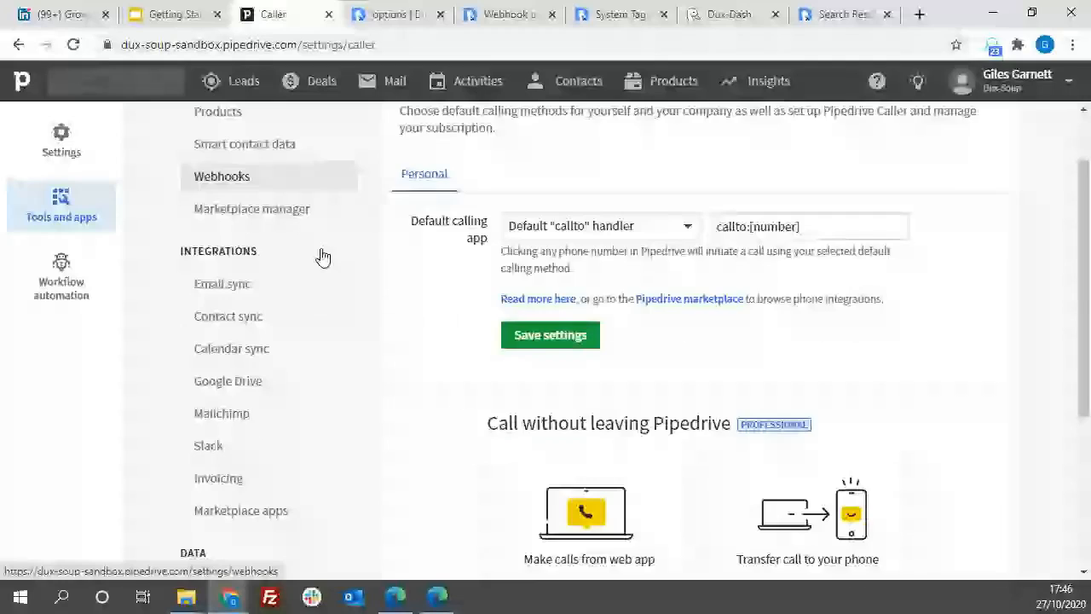
scroll(323, 258, "down", 3)
left_click(322, 256)
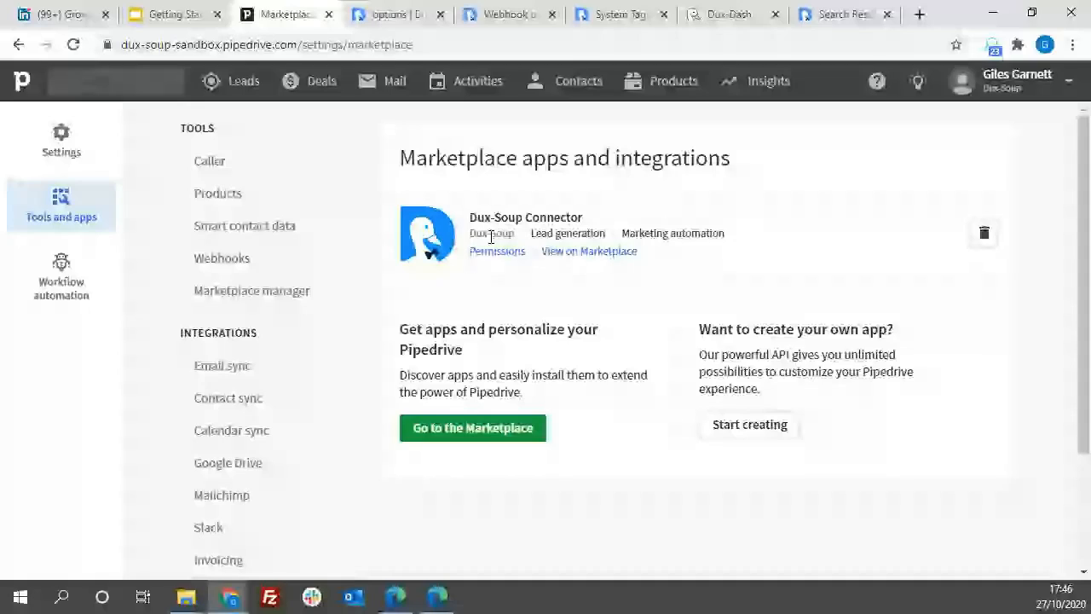
Step: Leave the Pipedrive settings and open the People list of contacts
left_click(264, 90)
mouse_move(573, 92)
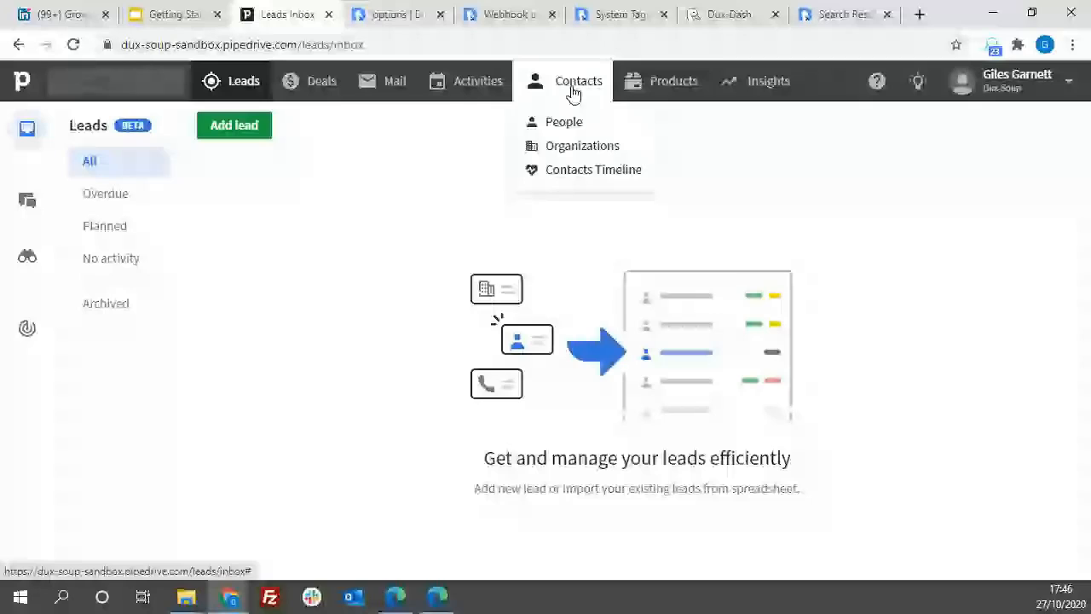
left_click(573, 89)
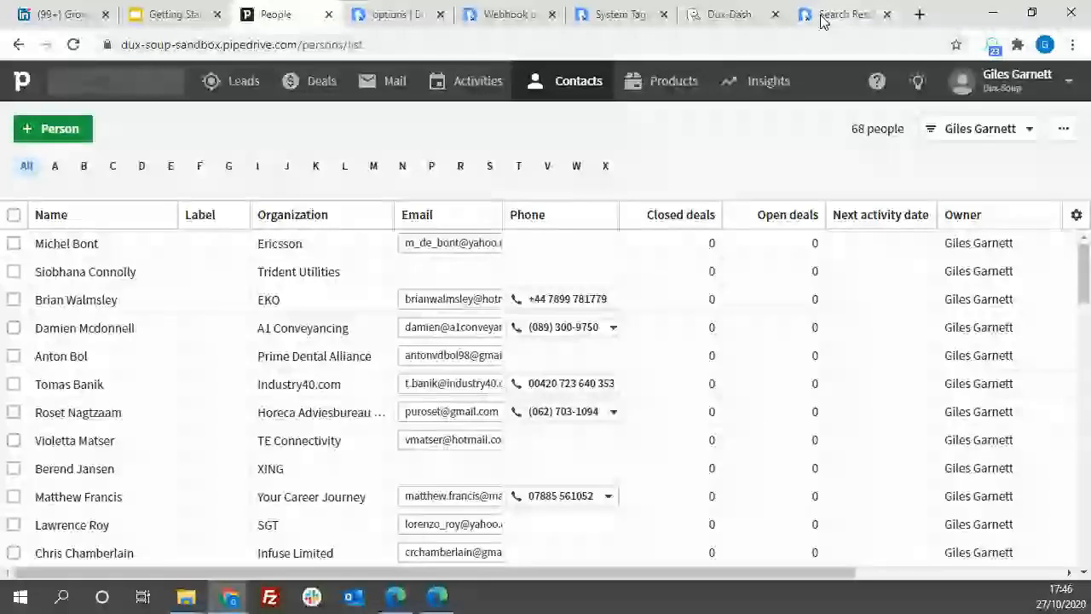
Step: Switch to the Getting Started with Dux-Soup Turbo presentation in Google Slides and present the Questions slide
left_click(175, 15)
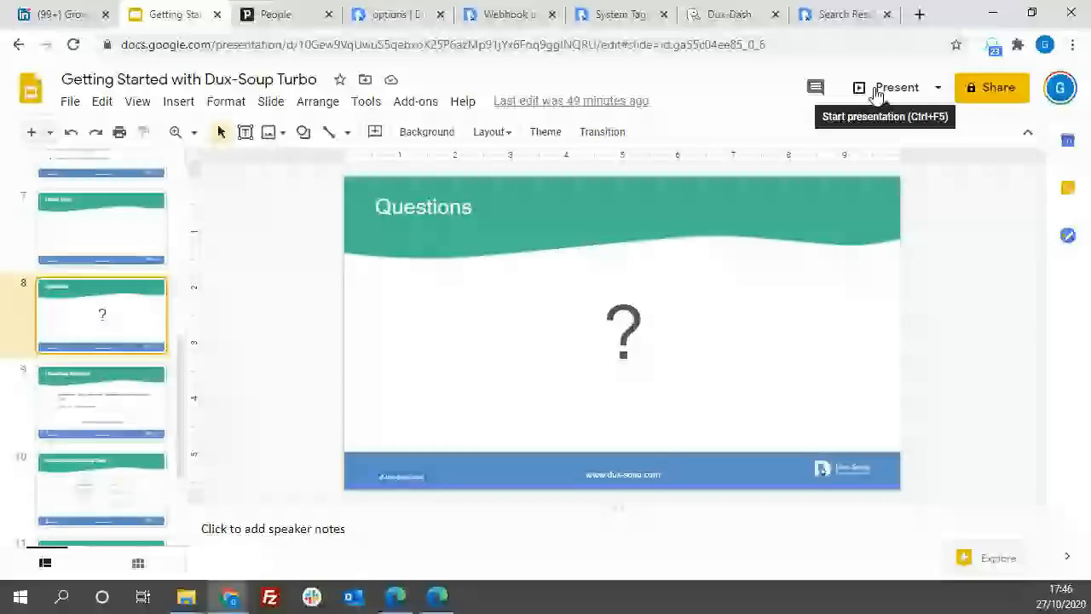
key("Down")
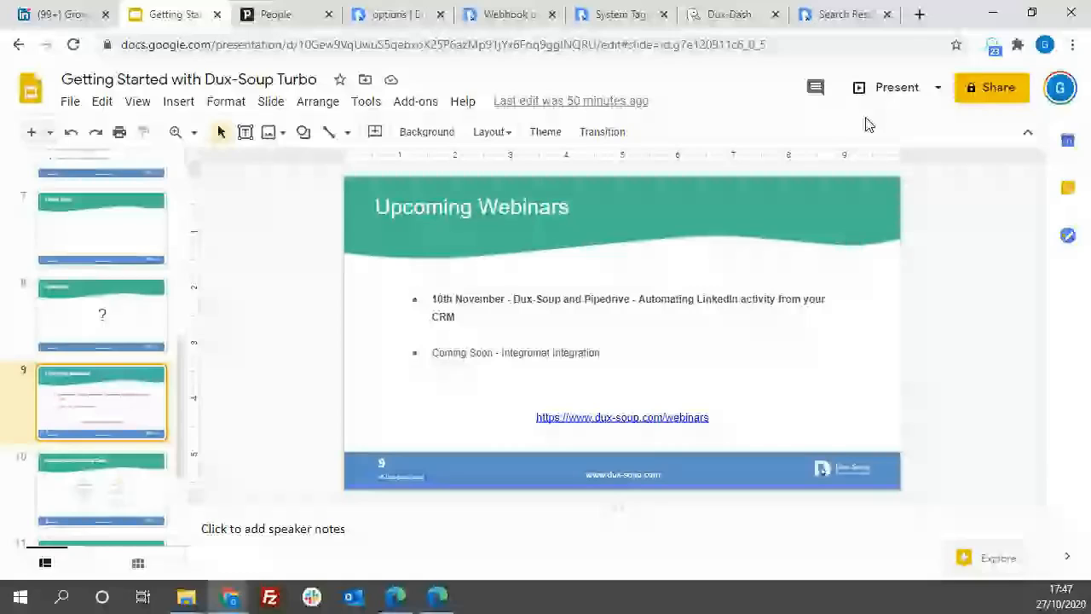
key("Up")
key("ctrl+F5")
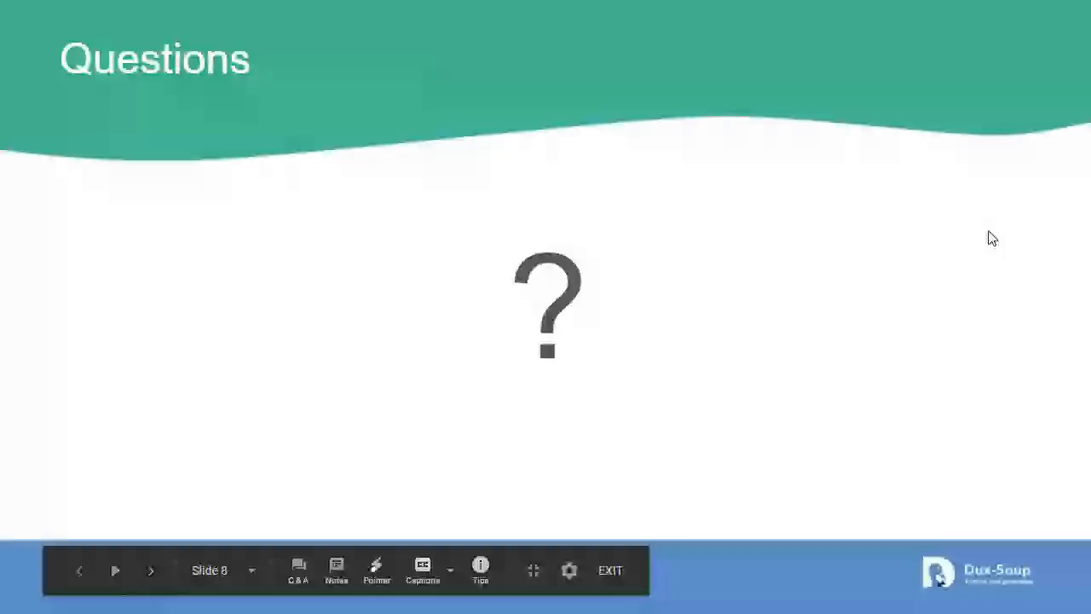